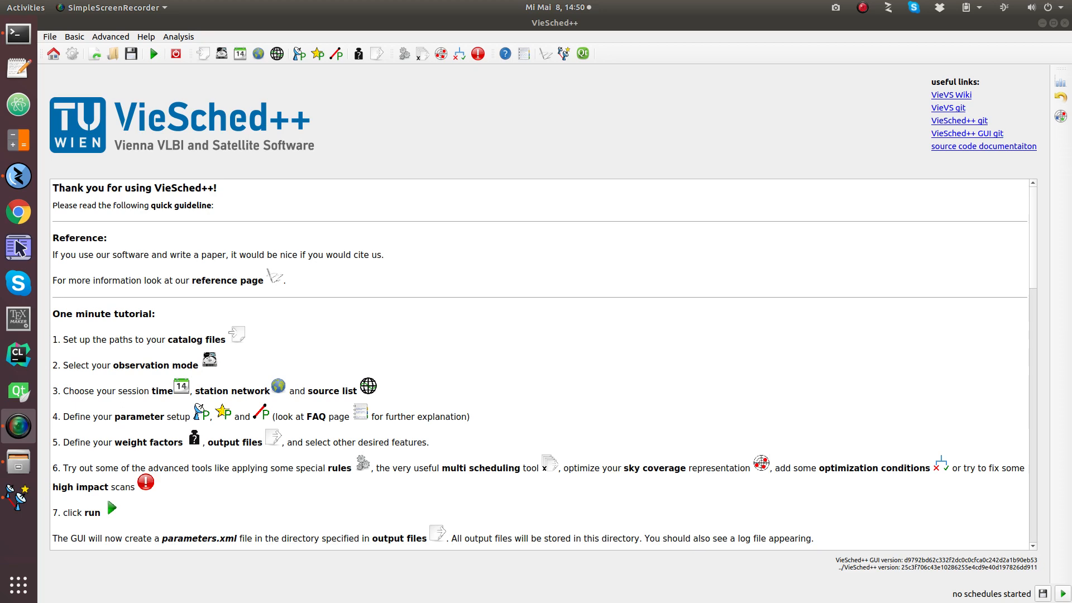
- Set the observing mode to the sked catalog mode 256-16(R1-R4)
click(203, 54)
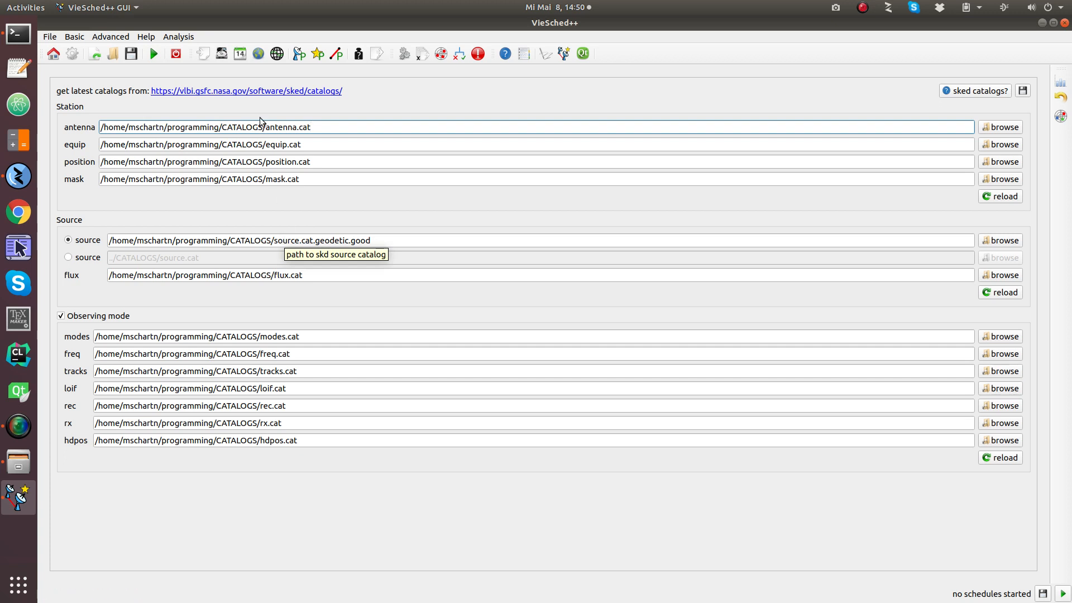
click(222, 54)
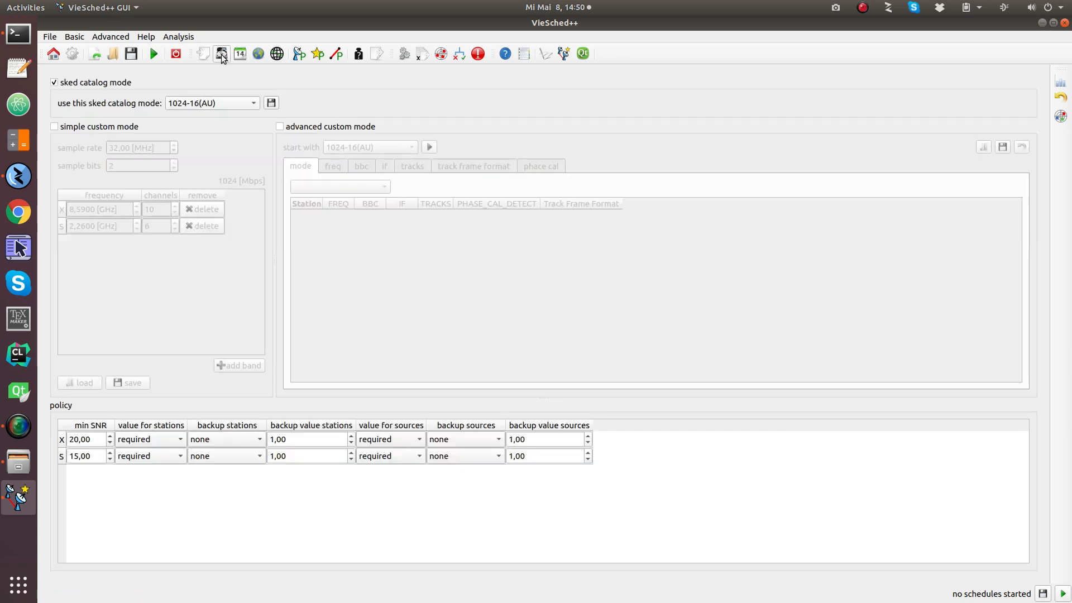
click(223, 103)
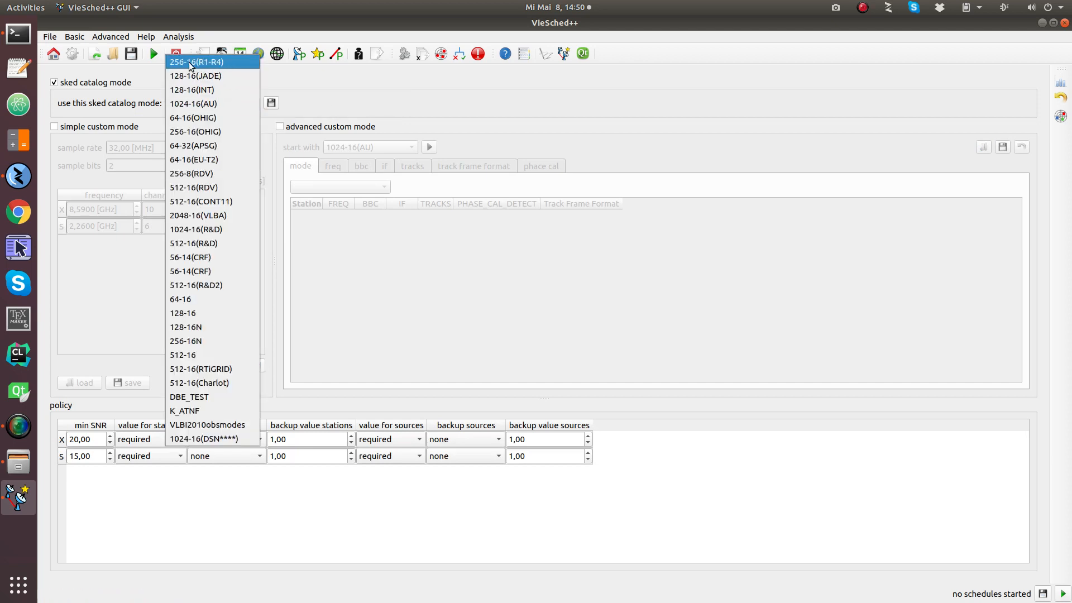
click(222, 62)
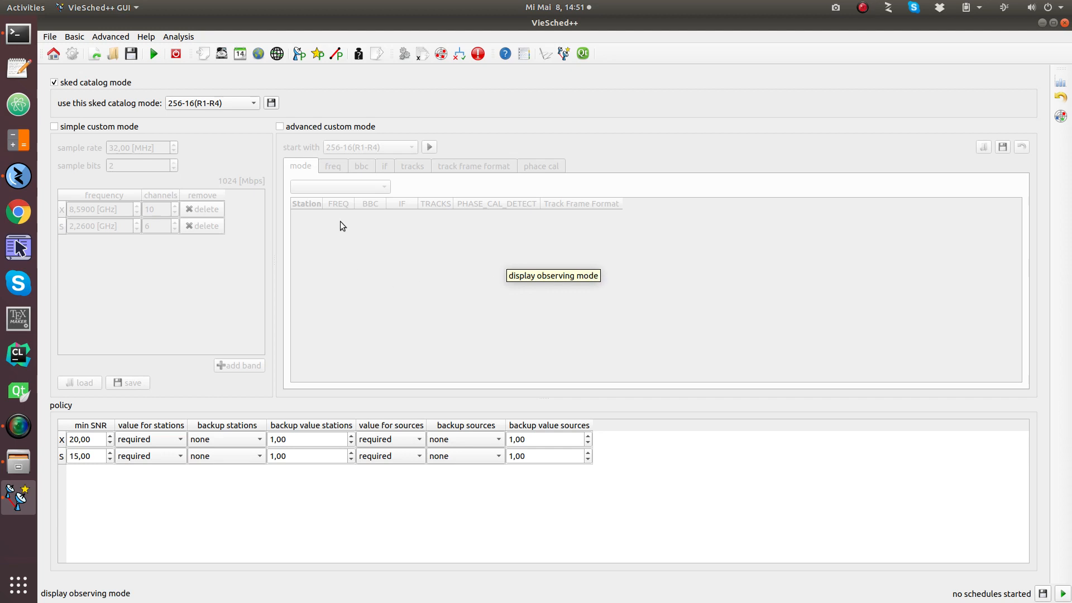
- From the general setup, open the IVS master schedule website and copy the IVS-R4894 row of the 2019 24-hour sessions
click(239, 54)
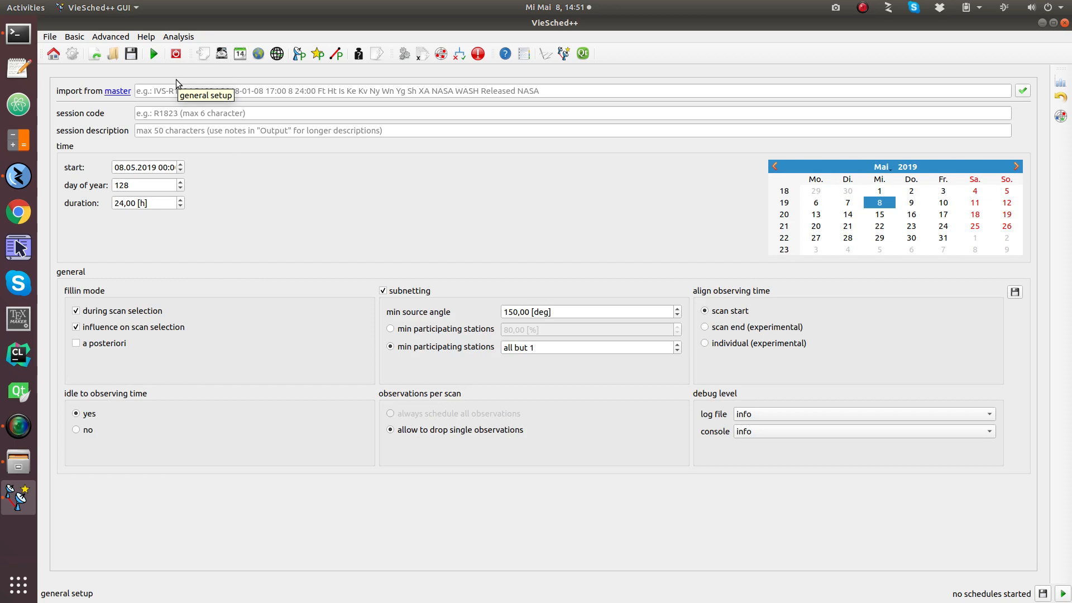
click(126, 92)
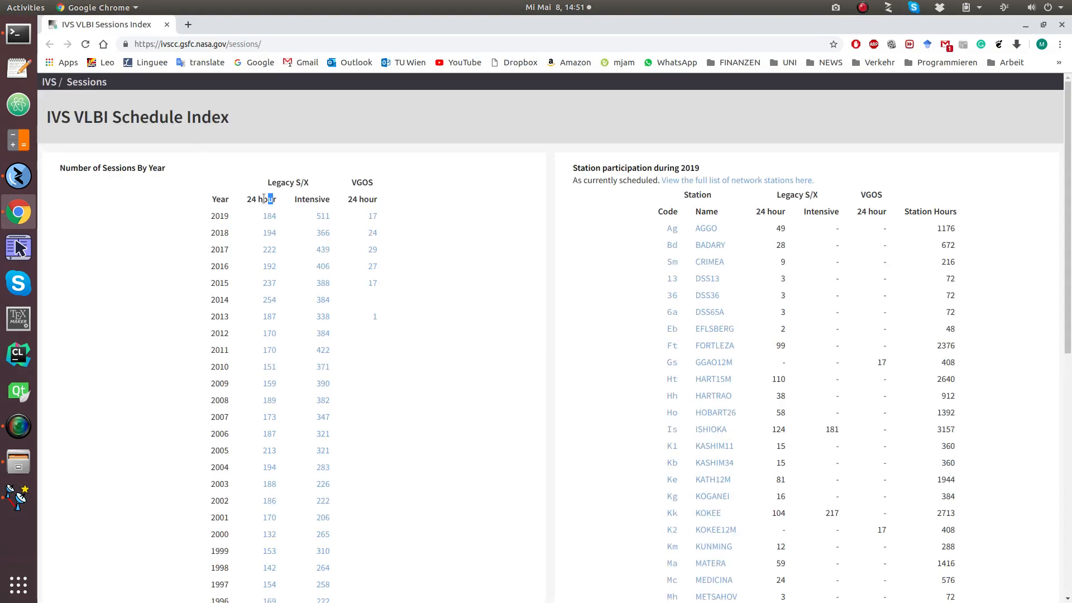
drag(264, 198, 258, 201)
click(269, 217)
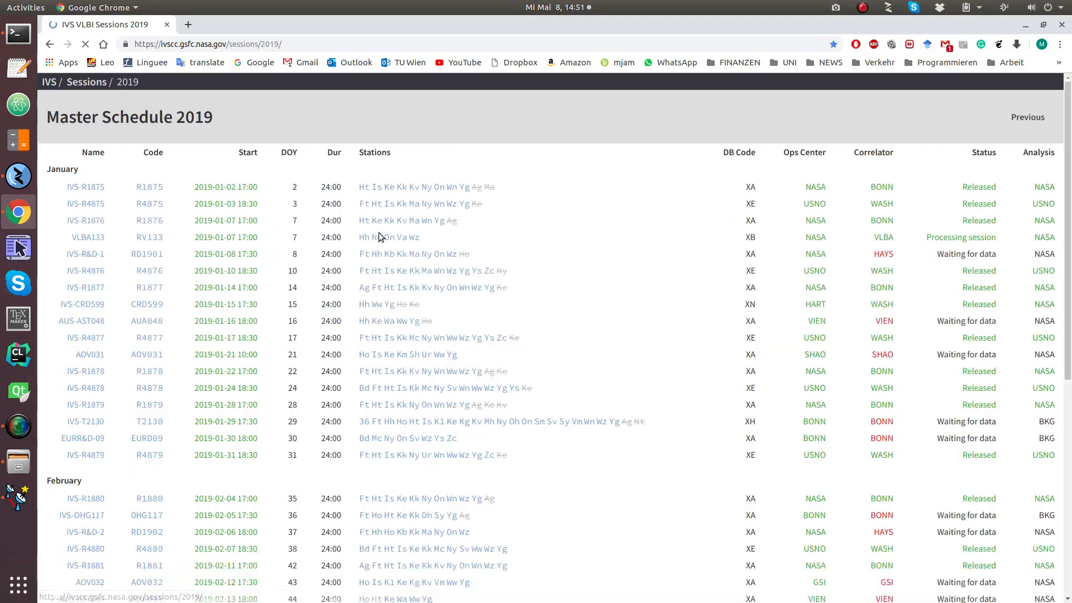
drag(1068, 124, 1068, 295)
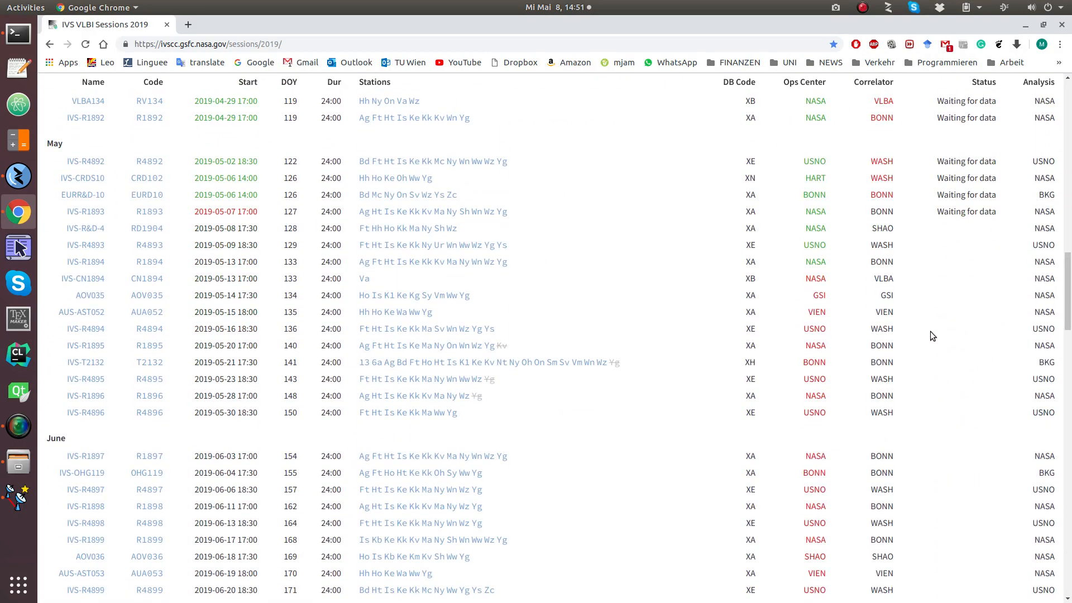
drag(901, 330, 56, 333)
right_click(229, 323)
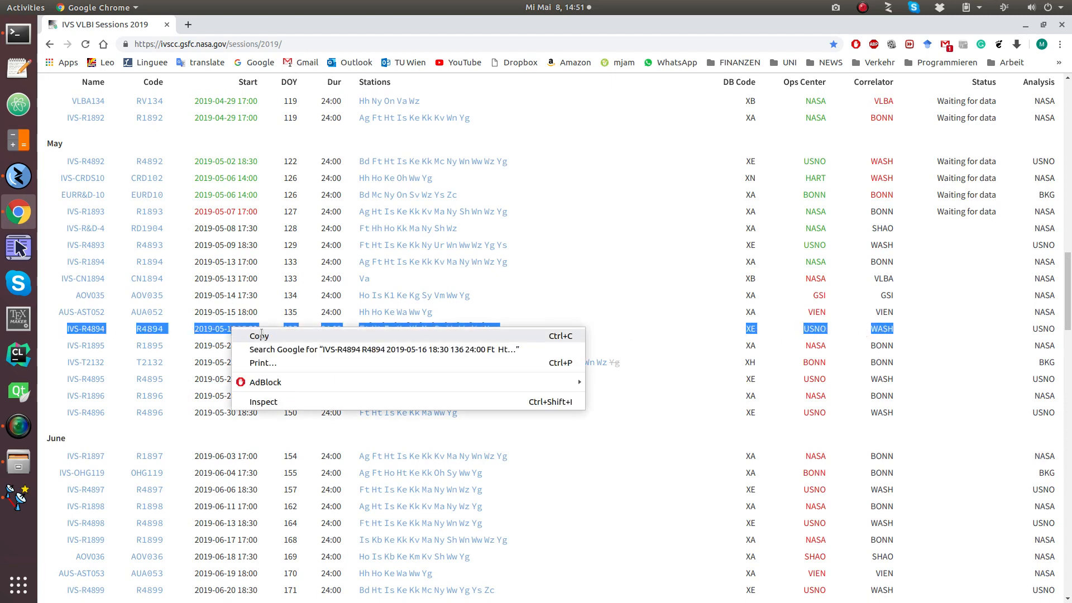
click(256, 335)
- Switch back to VieSched++ and import the session settings from the copied IVS-R4894 master entry
click(19, 495)
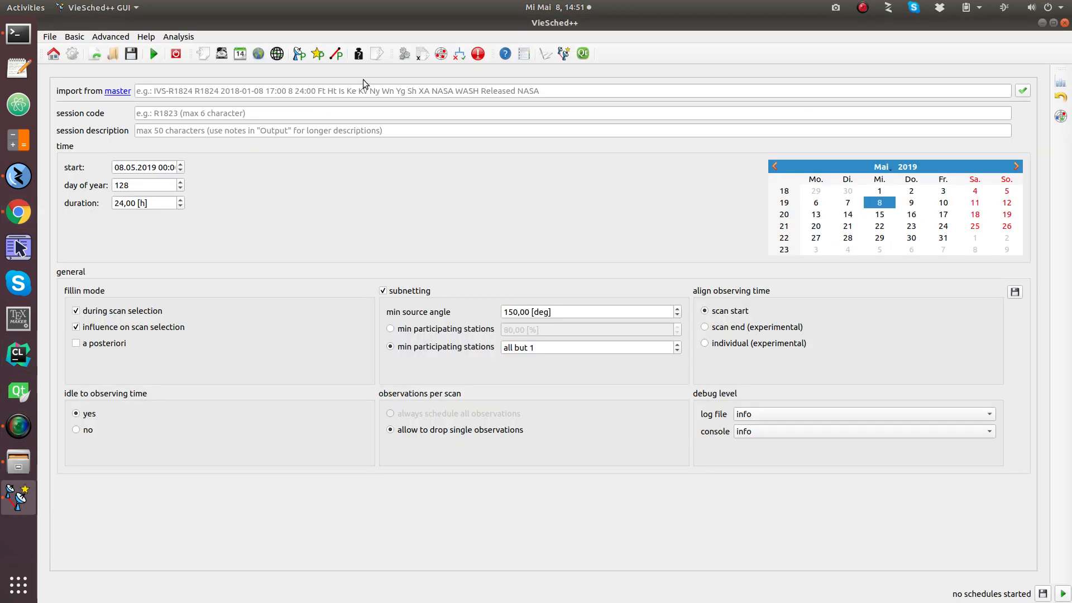
right_click(390, 93)
click(425, 161)
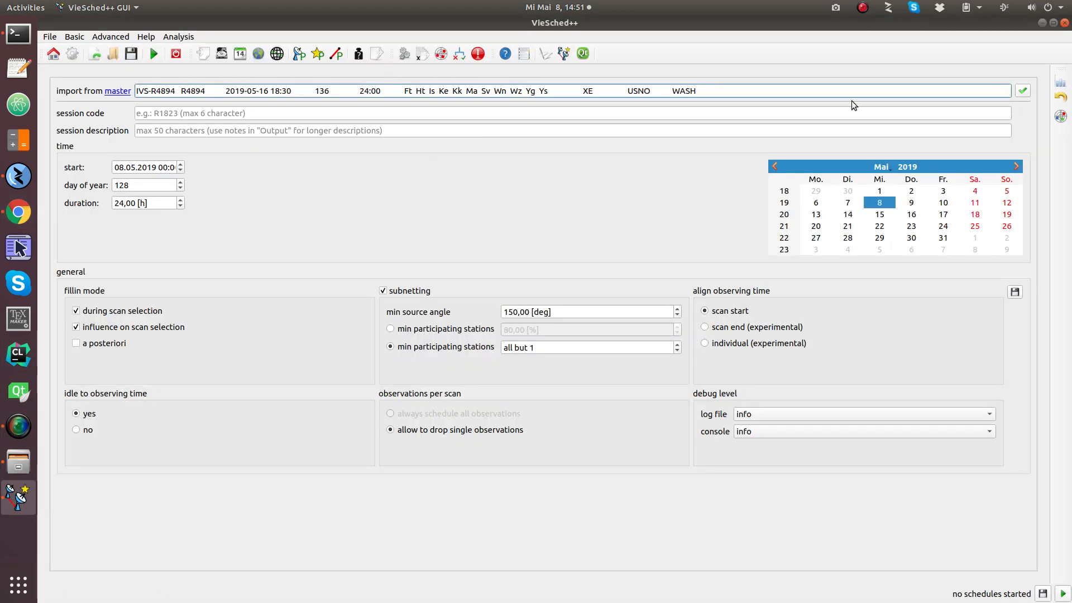
key(Return)
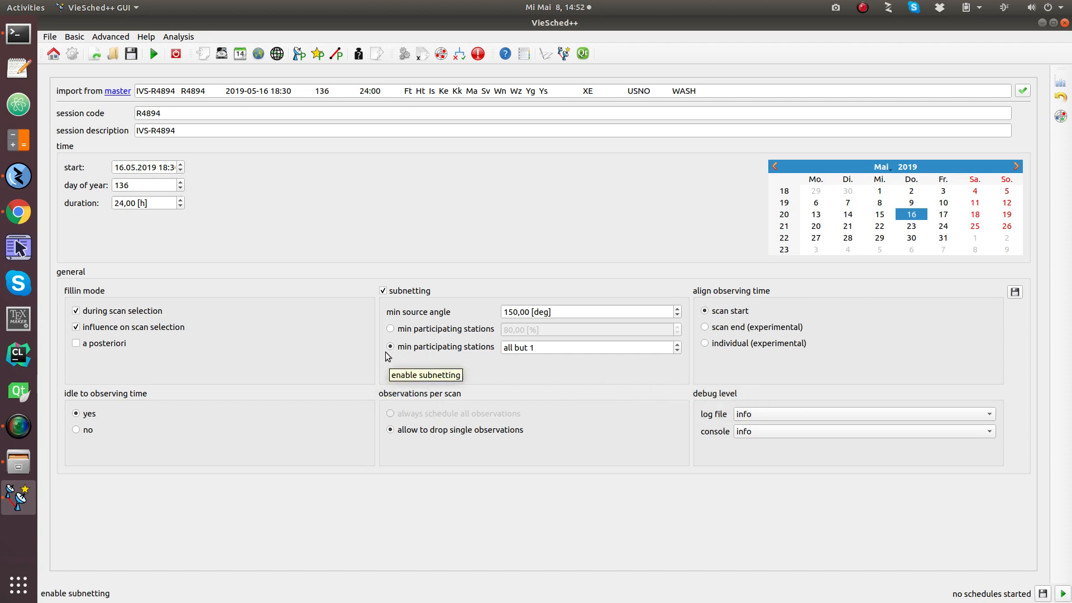
click(383, 291)
click(382, 291)
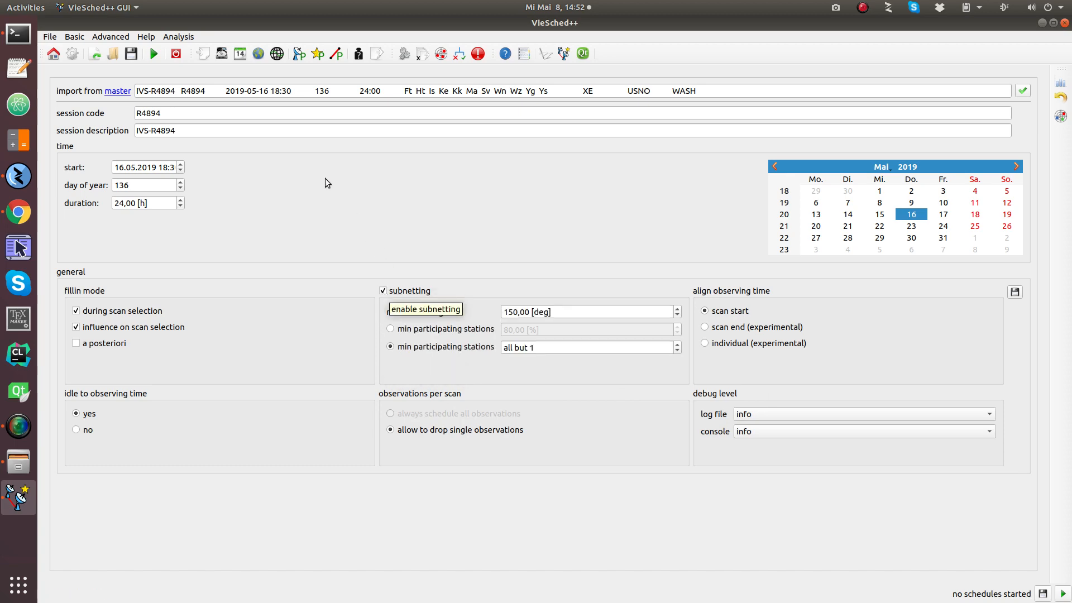
- Review the selected station network and the source list for the session
click(258, 54)
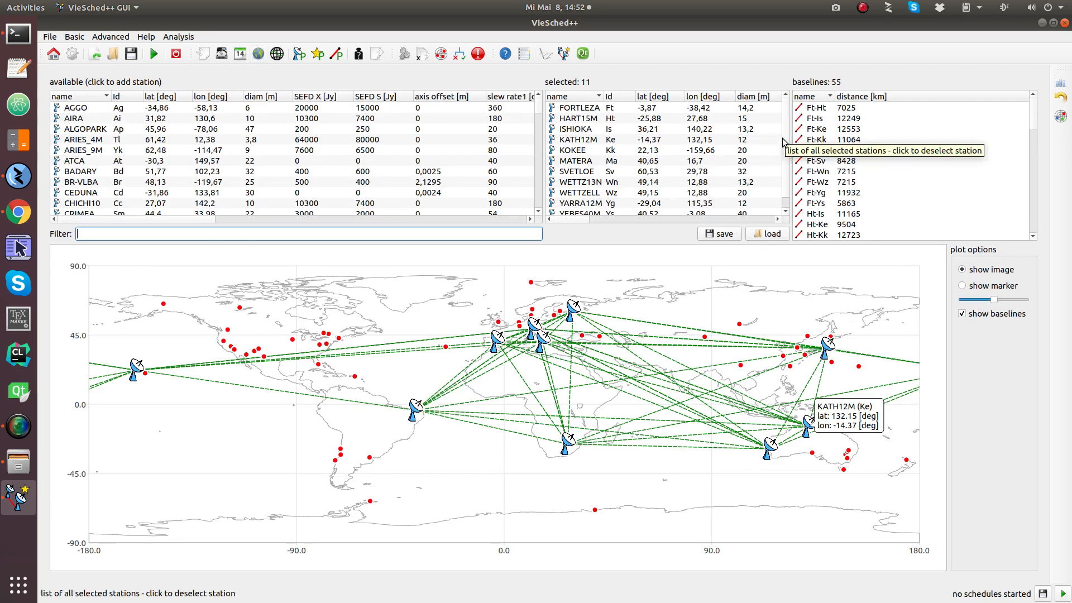
scroll(782, 142, down, 1)
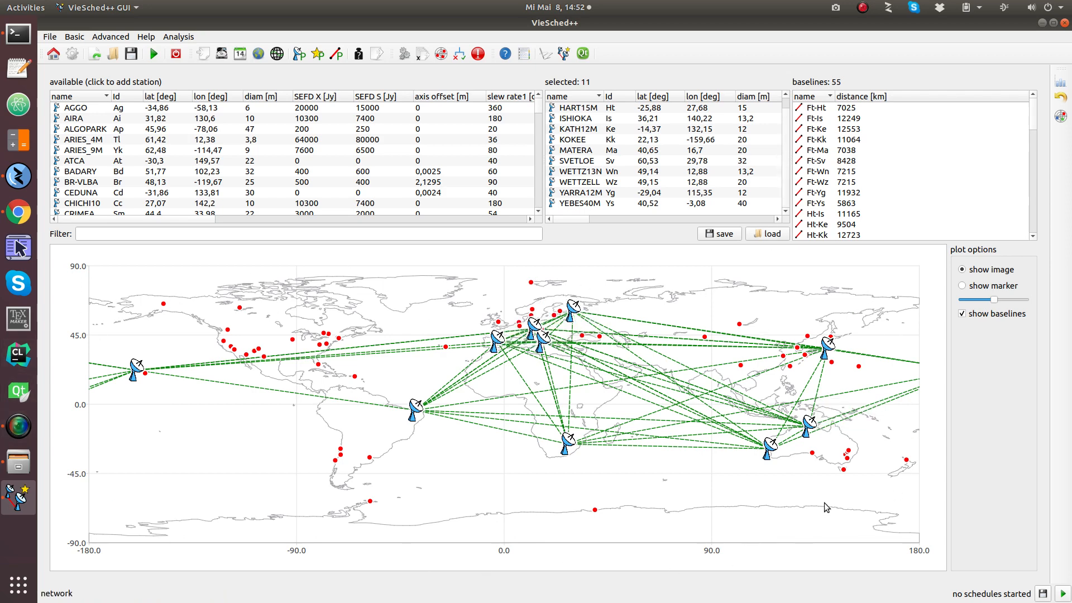
scroll(642, 168, up, 1)
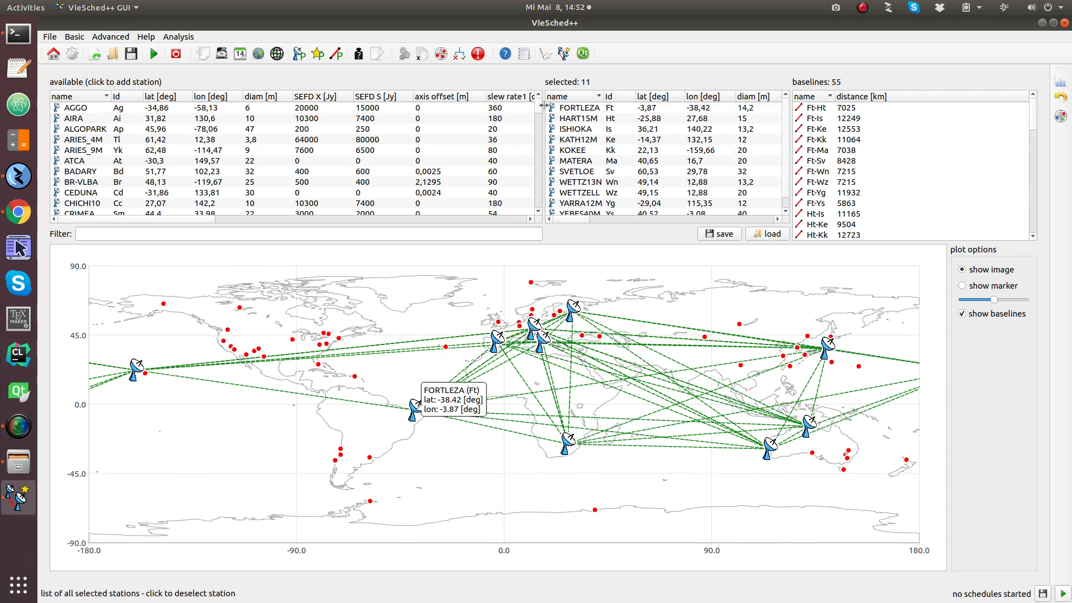
click(277, 54)
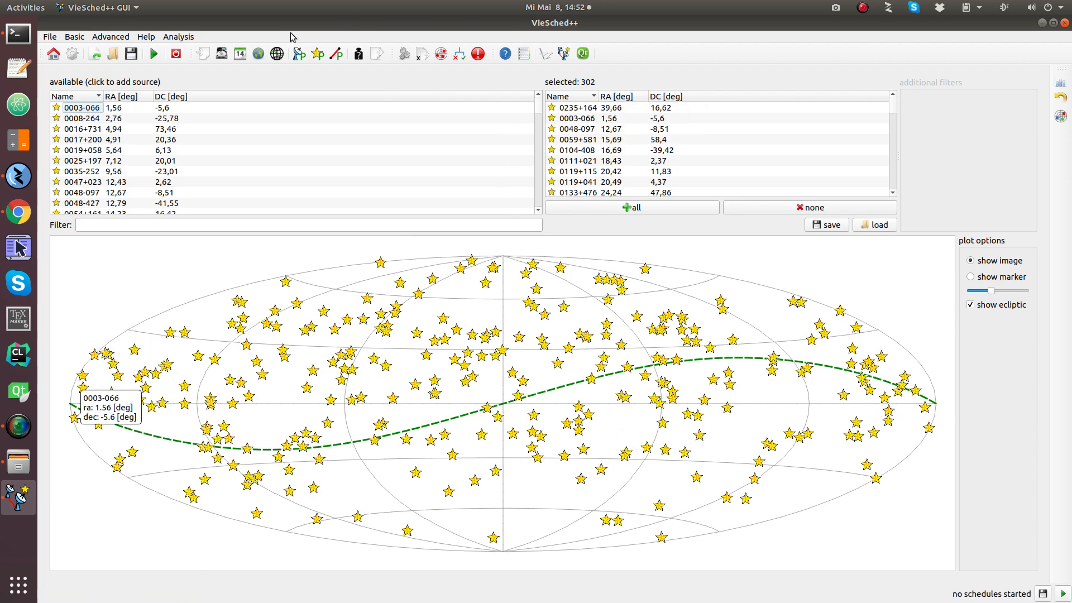
- Set the minimum scan time of the default station parameters to 40 s
click(295, 55)
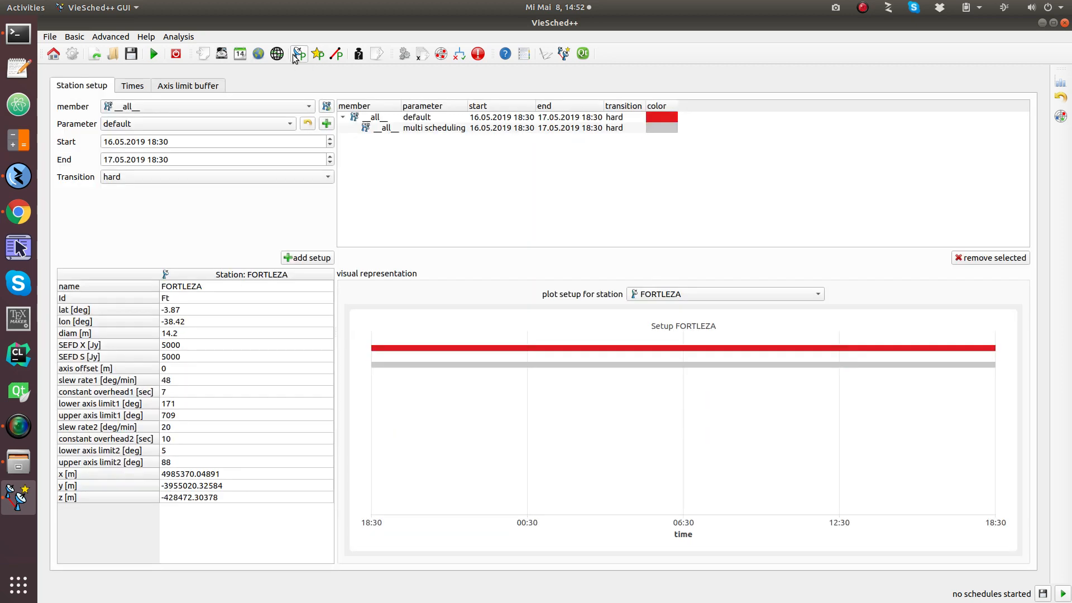
click(307, 124)
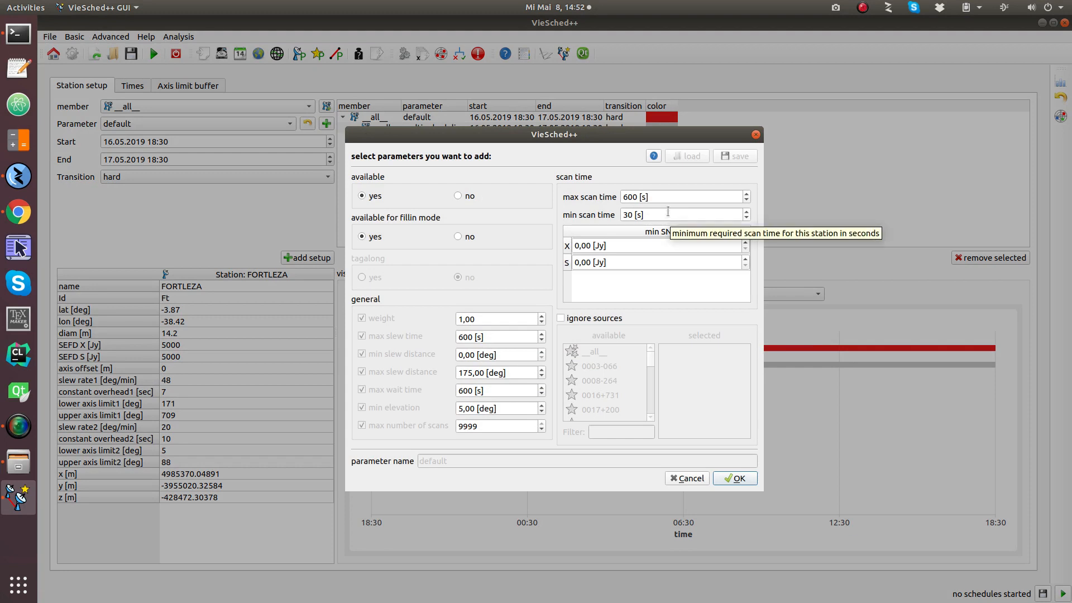
scroll(665, 217, up, 1)
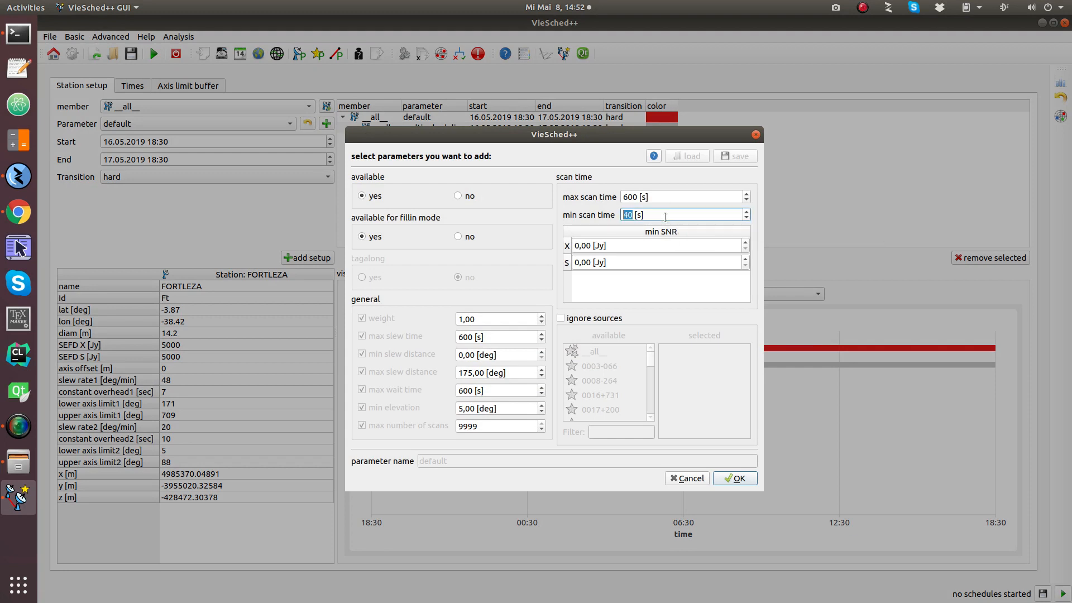
click(738, 480)
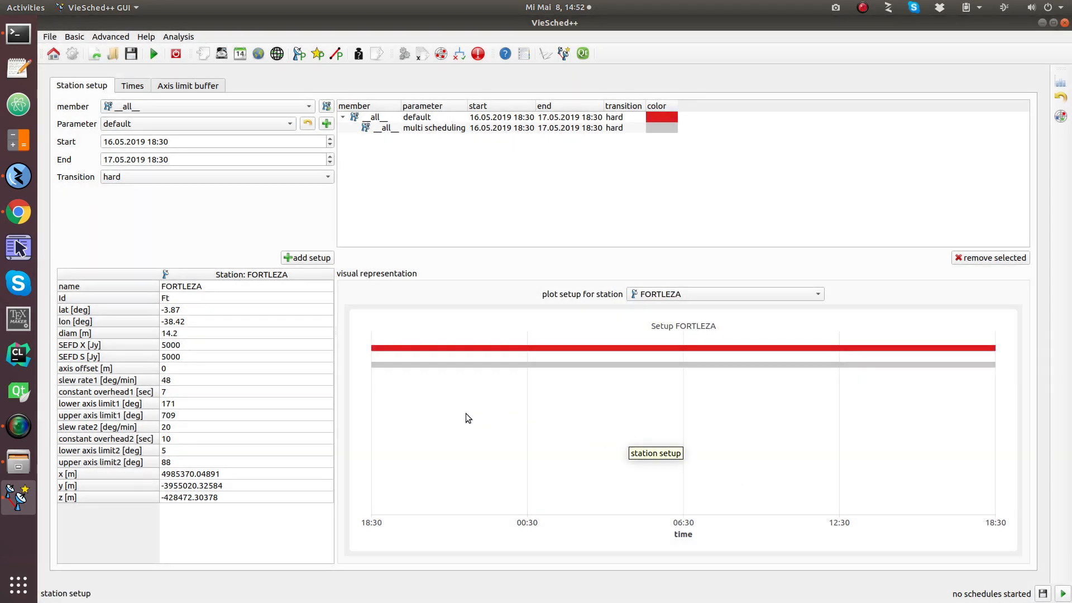
click(15, 214)
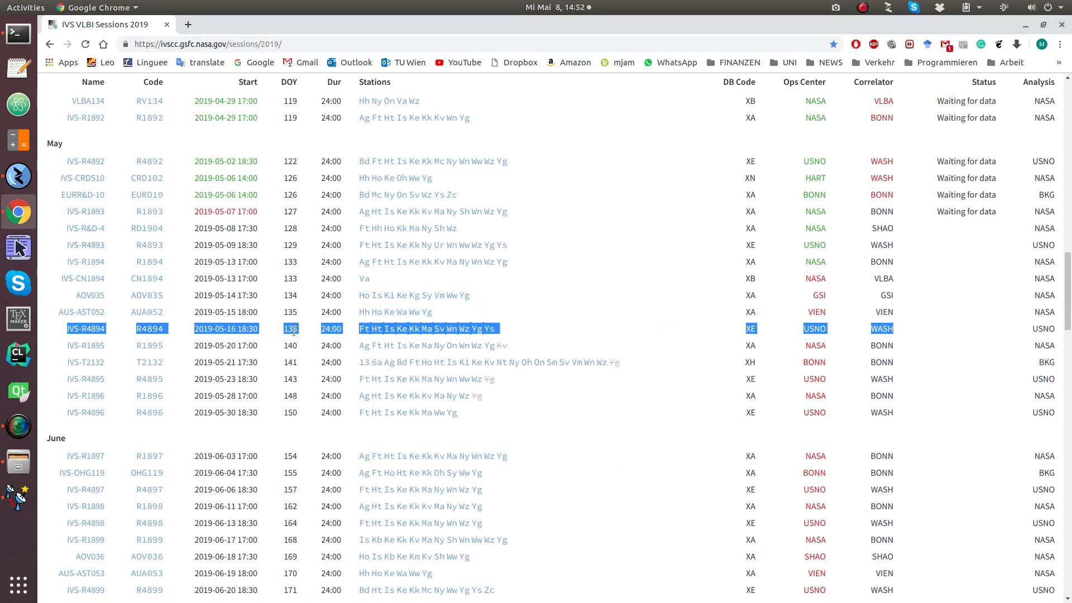
click(295, 330)
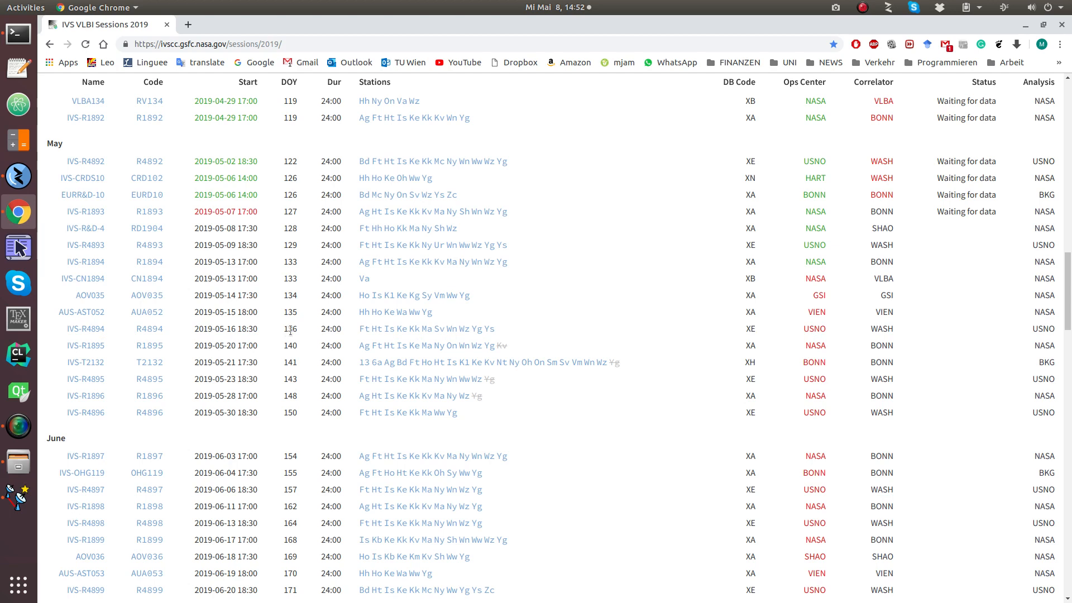
click(49, 44)
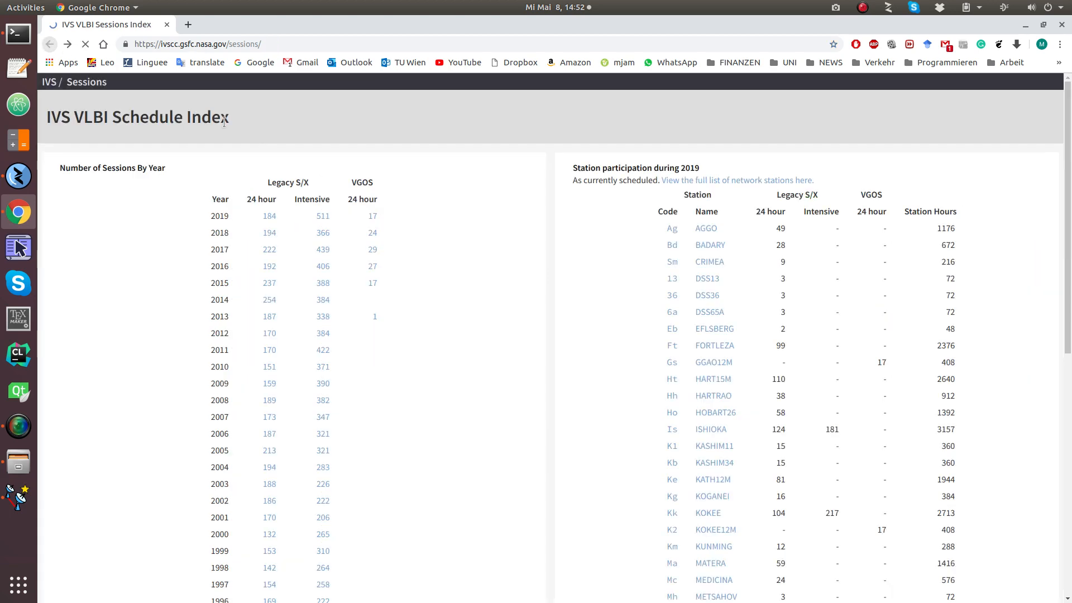
click(322, 216)
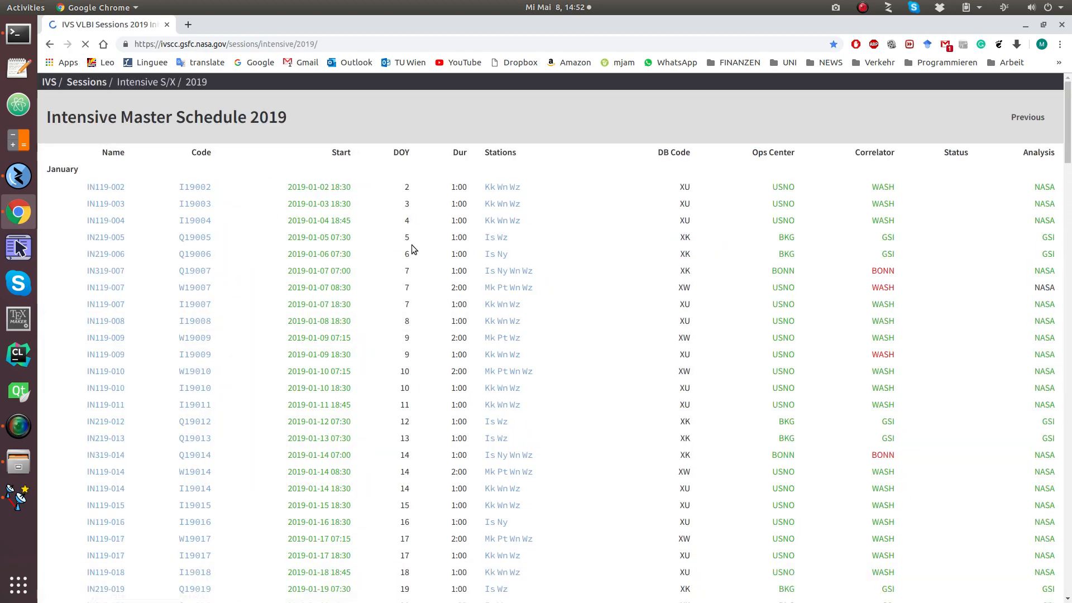
scroll(410, 245, down, 5)
scroll(412, 246, down, 20)
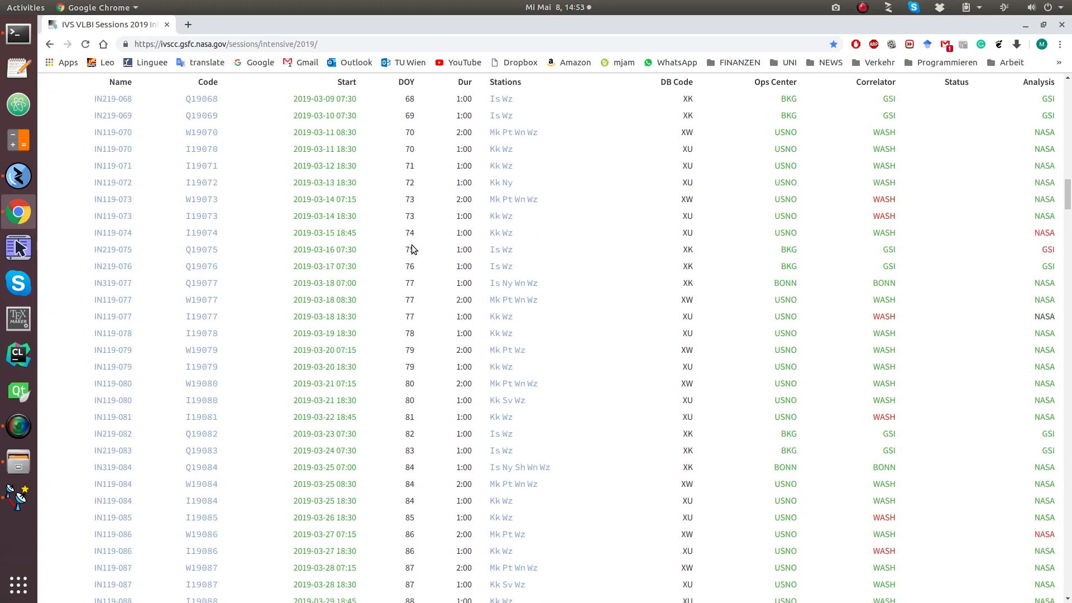
scroll(412, 245, down, 20)
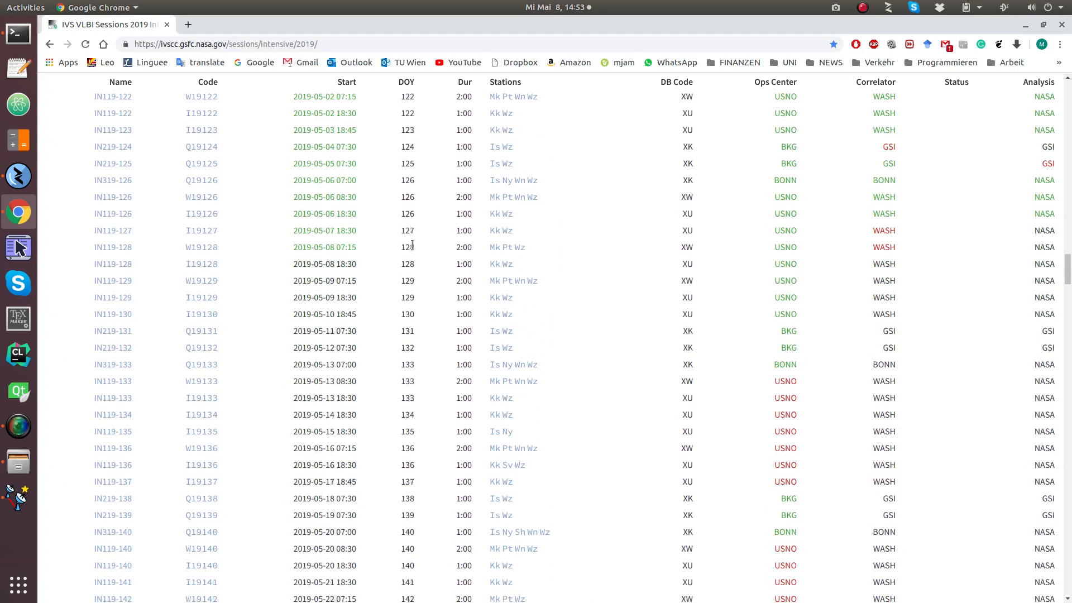
scroll(412, 245, down, 1)
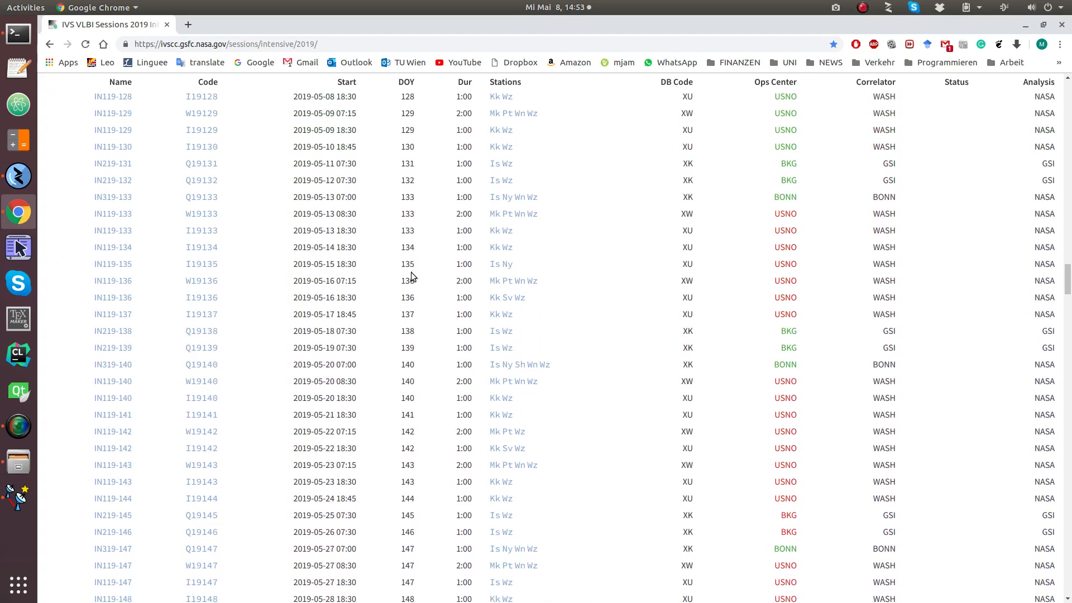
drag(84, 300, 559, 299)
click(558, 299)
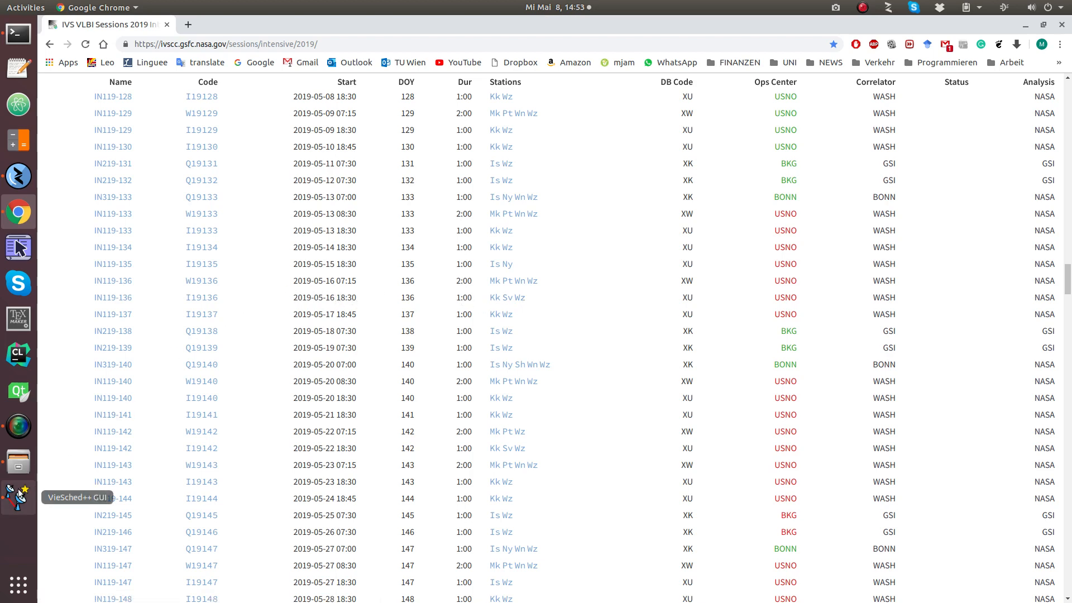
- Switch back to VieSched++ and create a station group named intensiveStations containing KOKEE, SVETLOE and WETTZELL
click(19, 494)
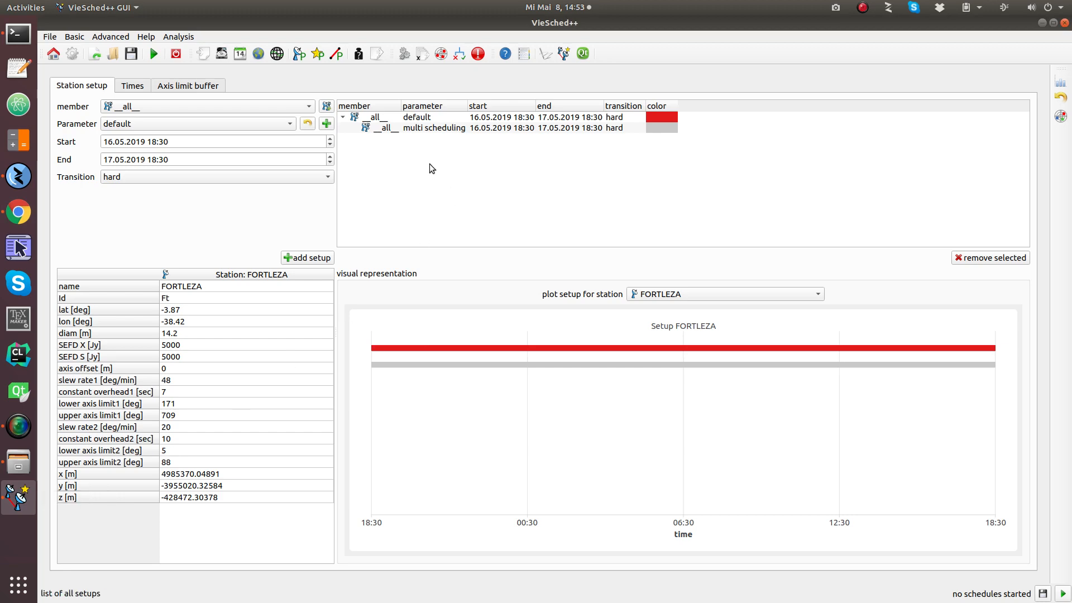
click(326, 107)
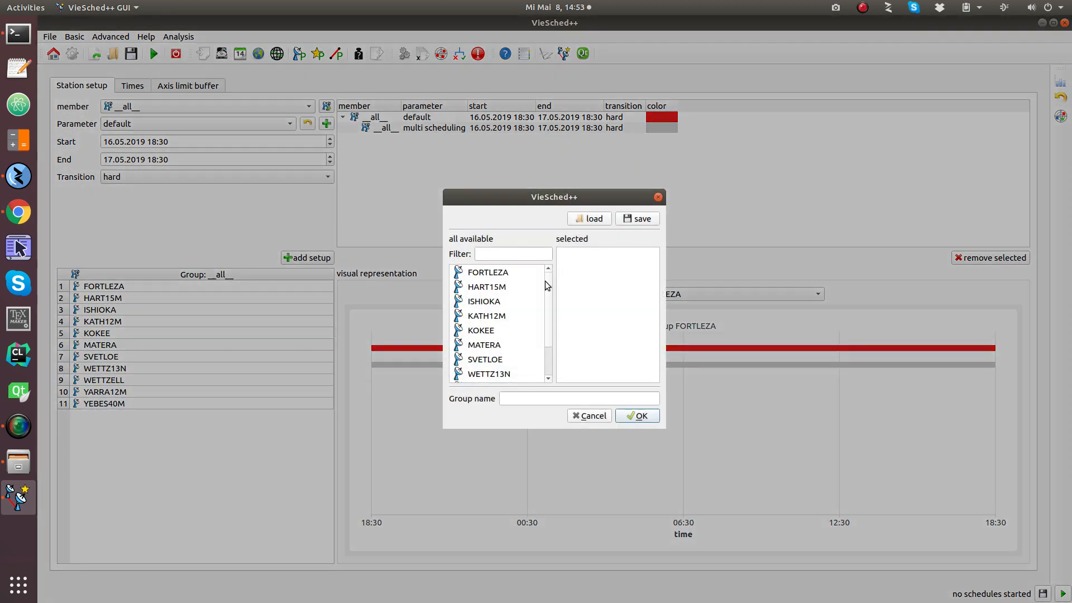
click(494, 333)
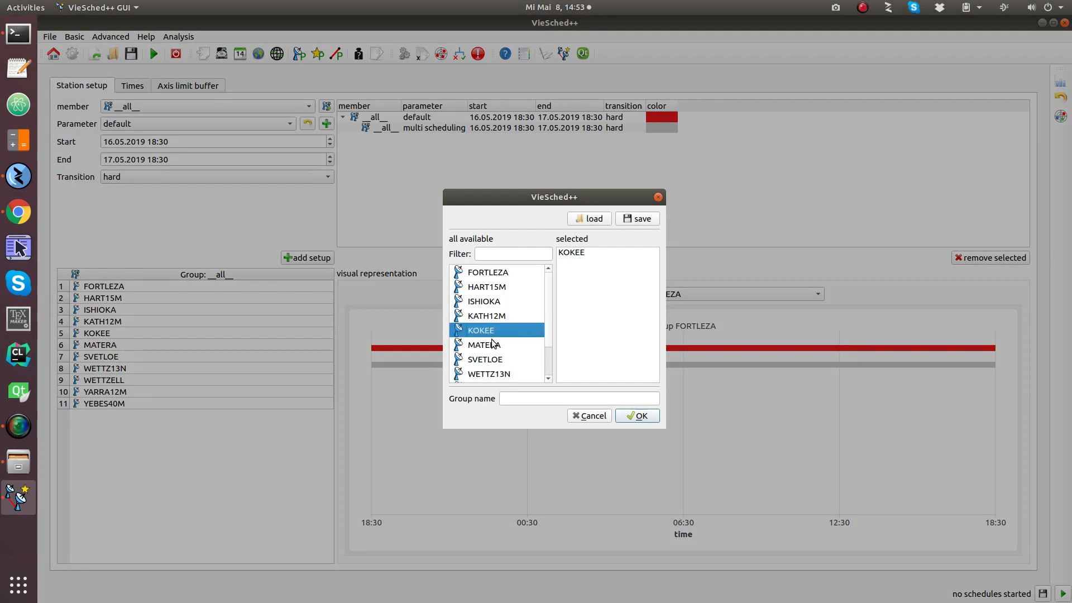
click(496, 360)
scroll(497, 360, down, 1)
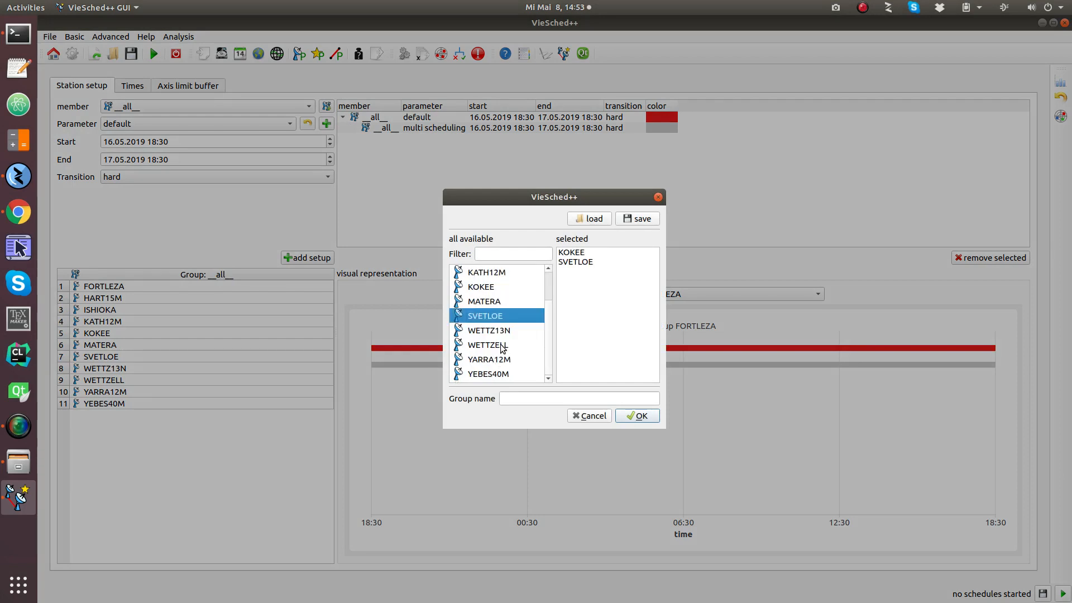
click(503, 346)
click(544, 399)
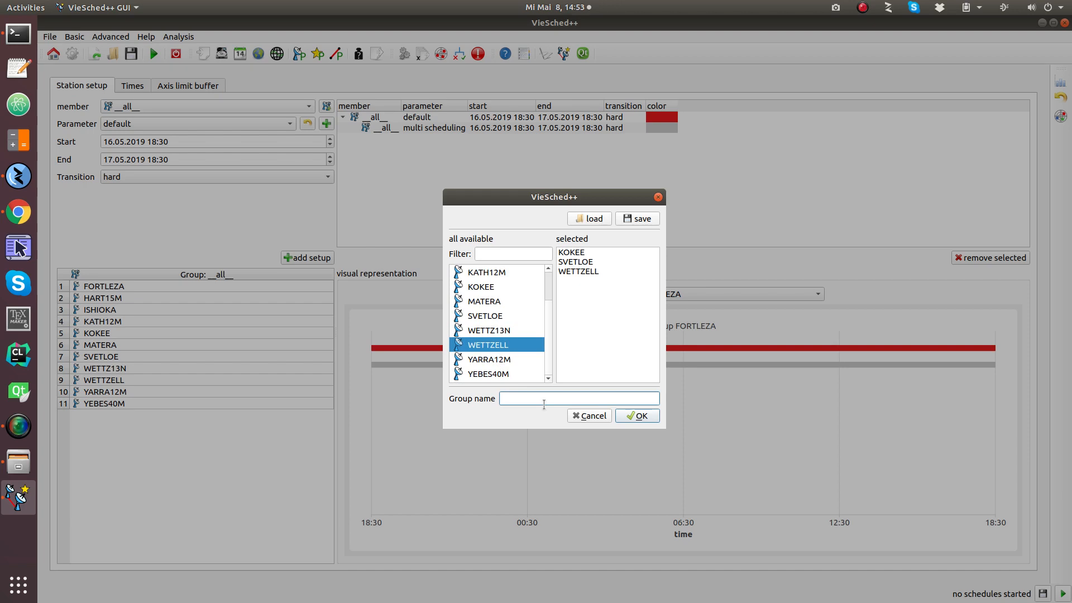
text(intensiveStations)
click(628, 415)
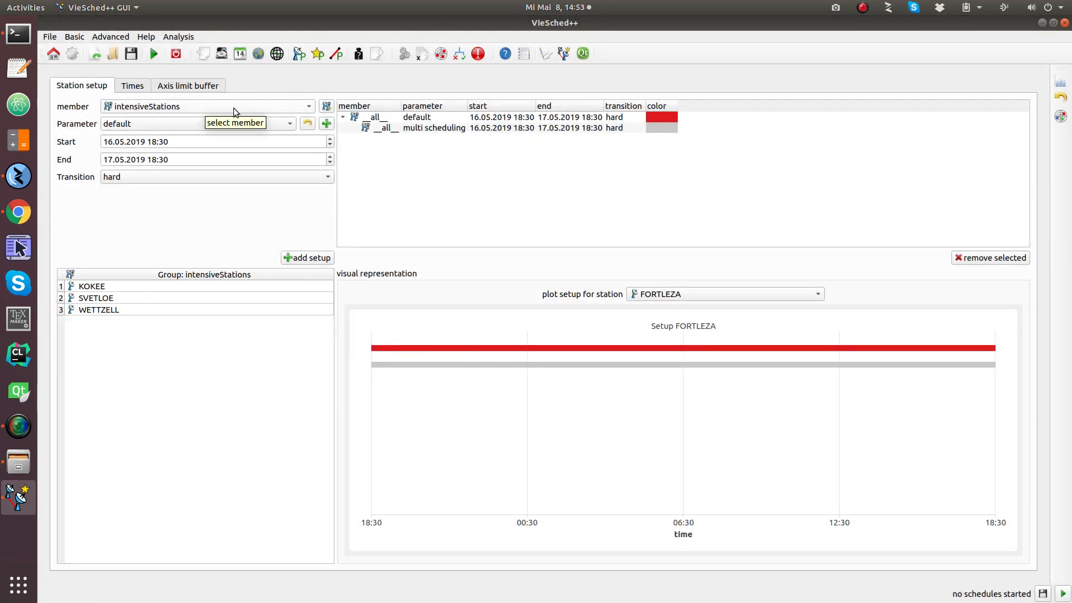
- Create a station parameter named intensiveDownTime with availability set to no
click(325, 125)
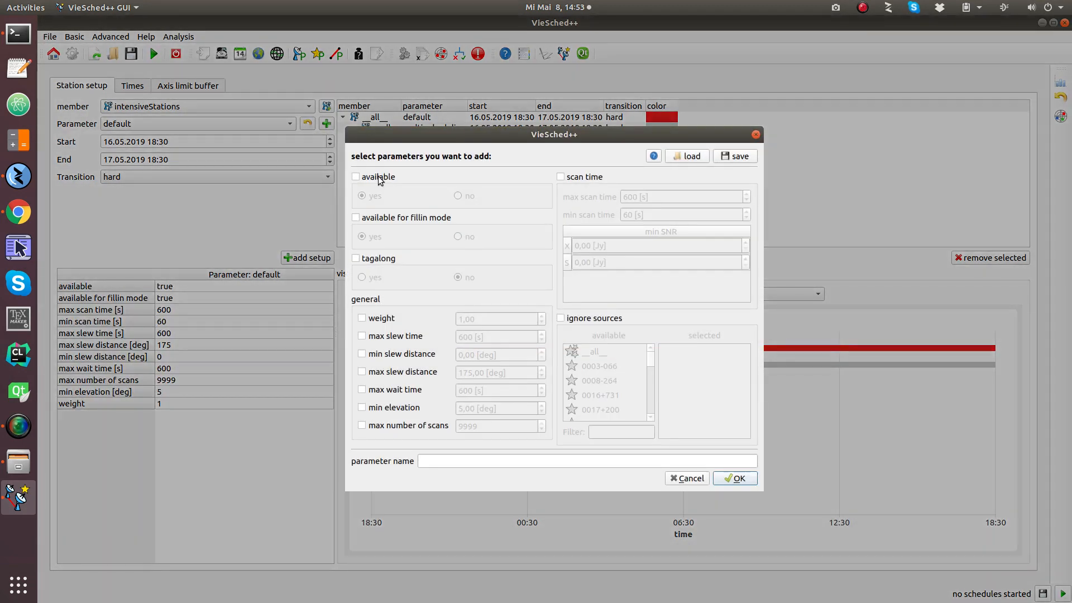
click(378, 179)
click(460, 197)
click(499, 462)
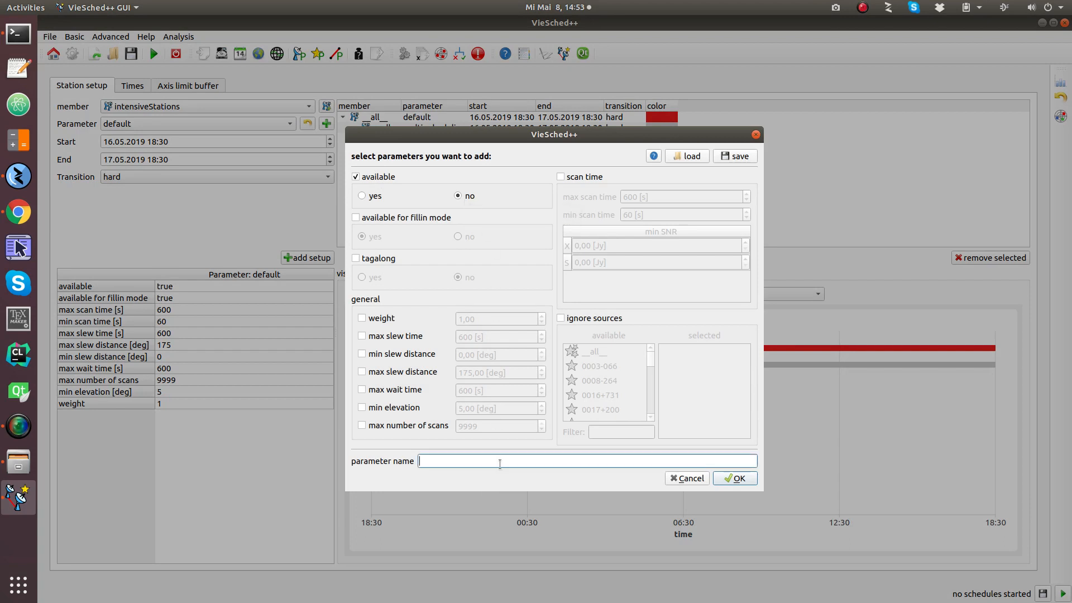
text(ig)
key(BackSpace)
text(ntensiveDowntime)
key(BackSpace)
key(BackSpace)
key(BackSpace)
key(BackSpace)
text(Time)
click(736, 479)
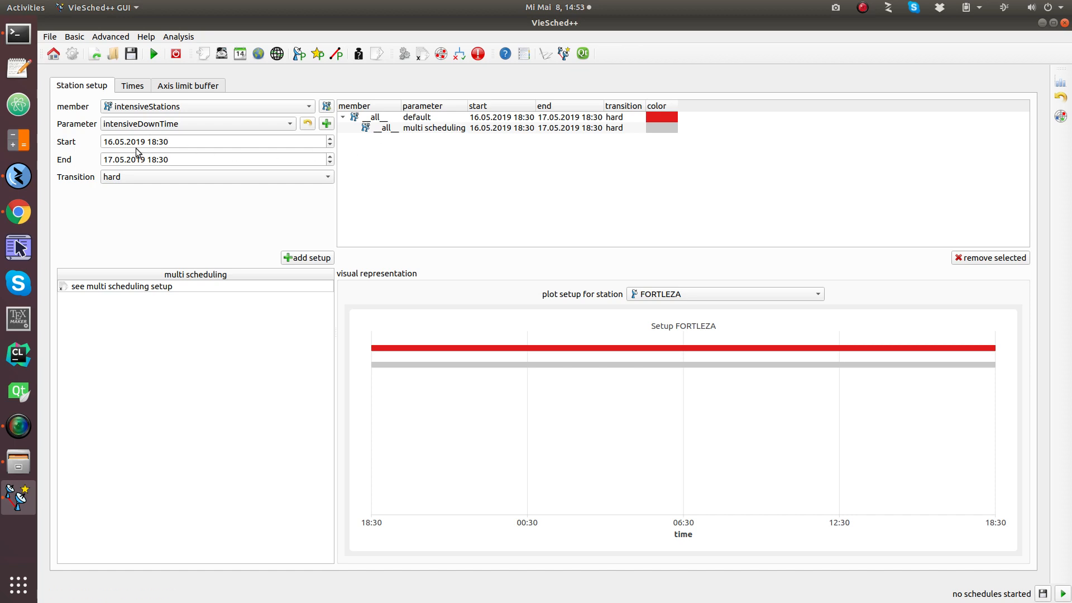
- Add an intensiveDownTime setup for intensiveStations under the multi scheduling entry, ending 16.05.2019 19:35
click(108, 159)
click(153, 160)
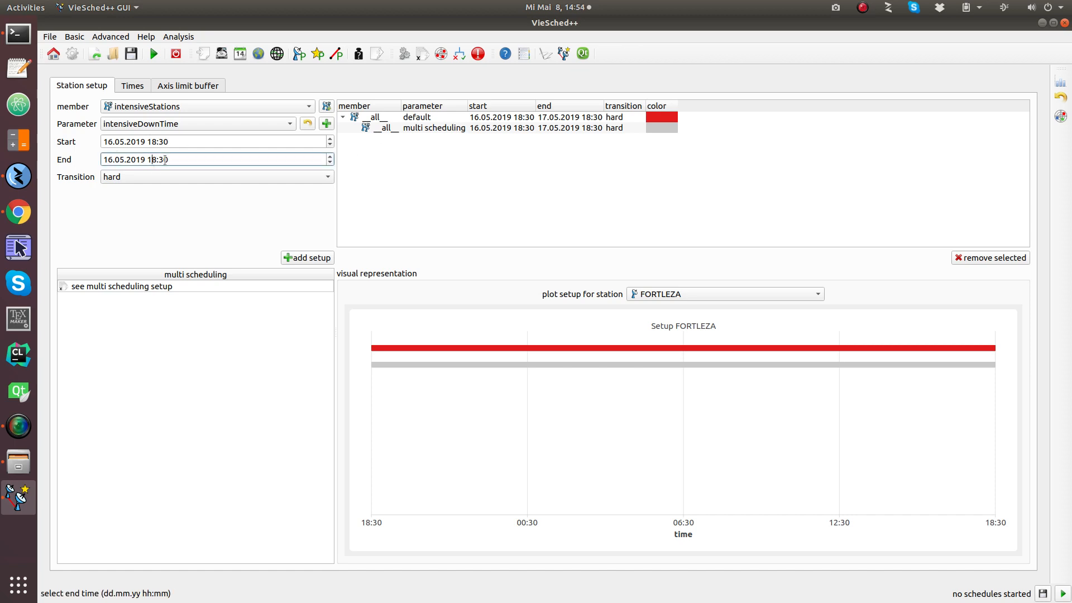
scroll(162, 160, up, 1)
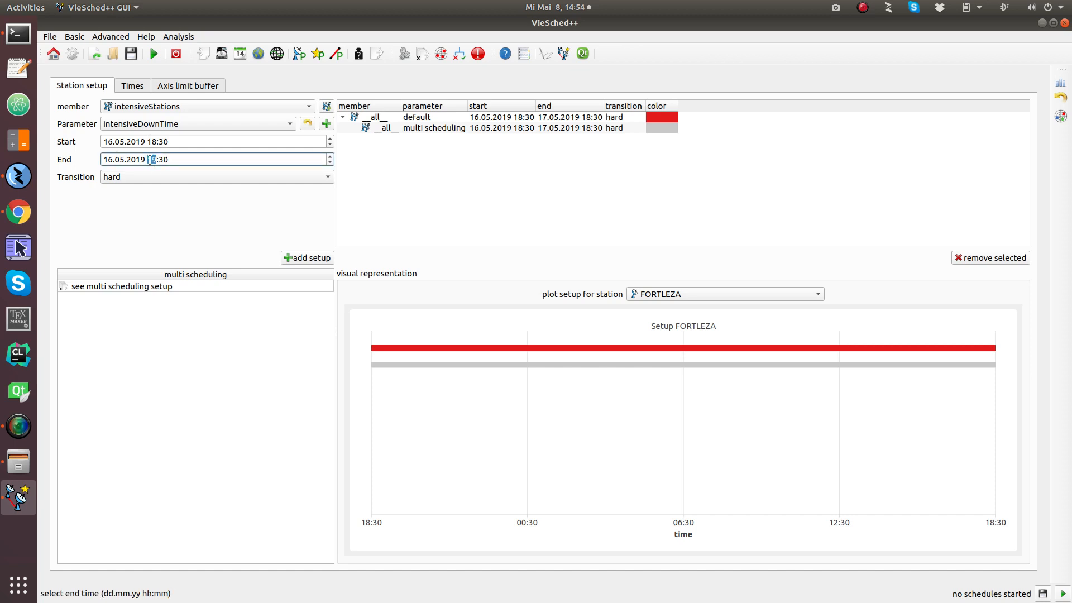
click(189, 159)
scroll(193, 160, up, 1)
scroll(192, 160, up, 1)
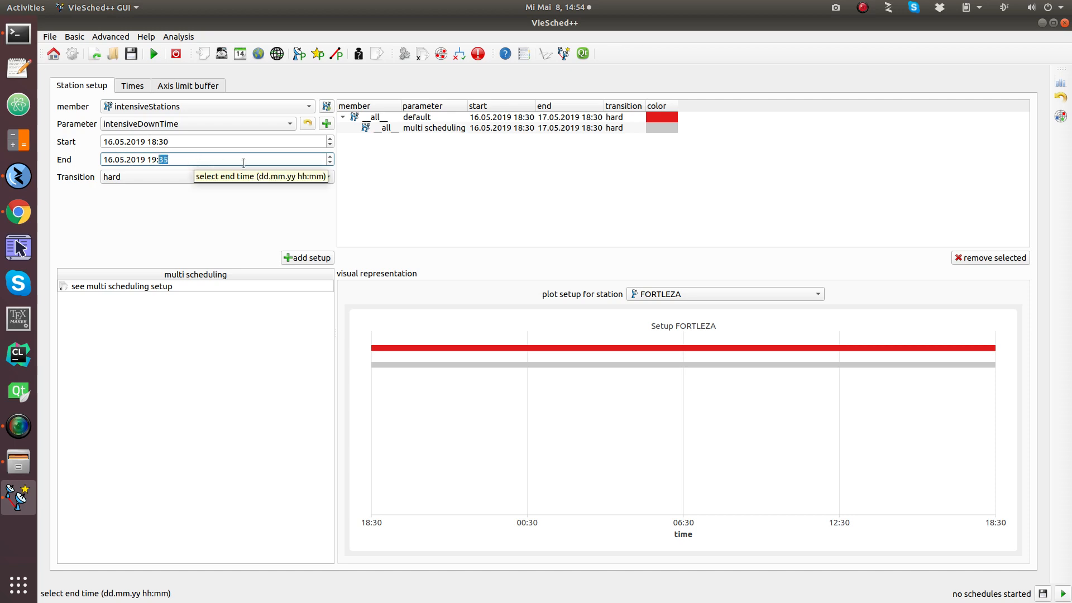
click(412, 128)
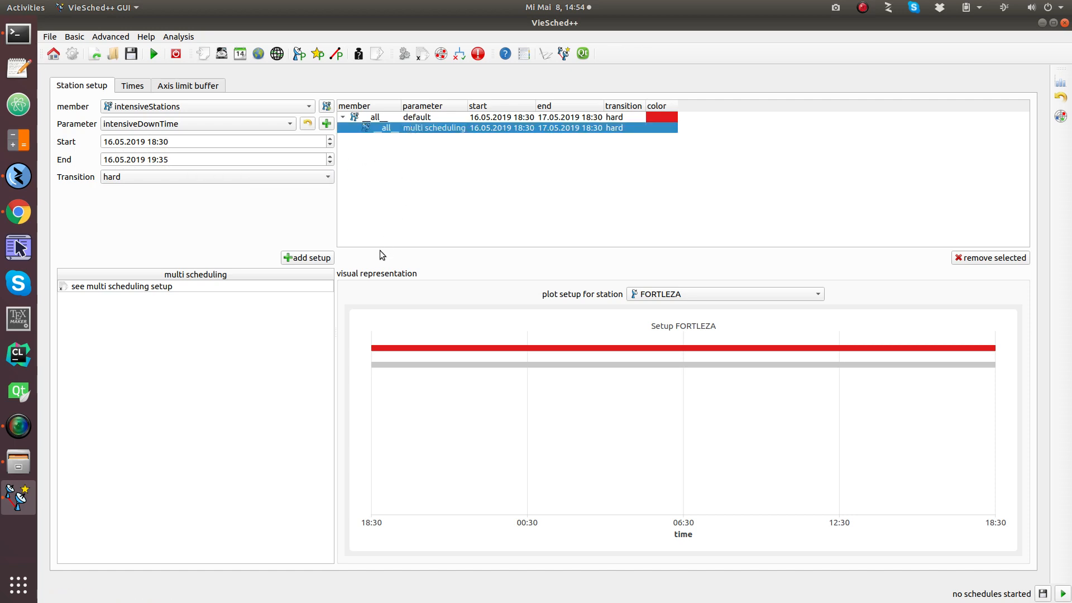
click(316, 260)
- Review the intensiveStations entry and its parameter, and examine the setup plots of KOKEE and WETTZELL
mouse_move(436, 141)
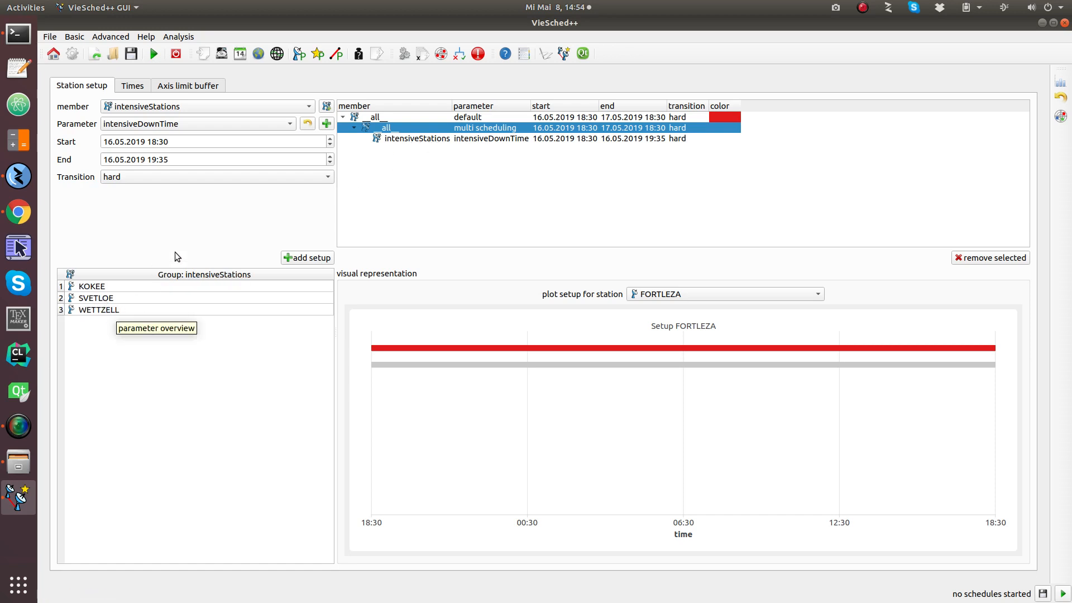
mouse_move(481, 142)
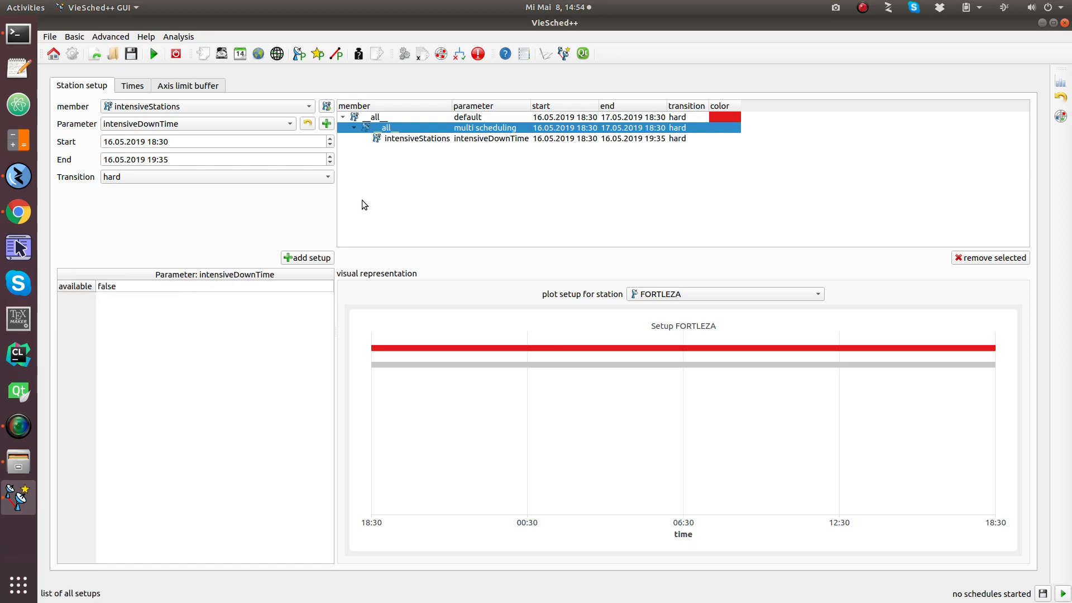
click(673, 294)
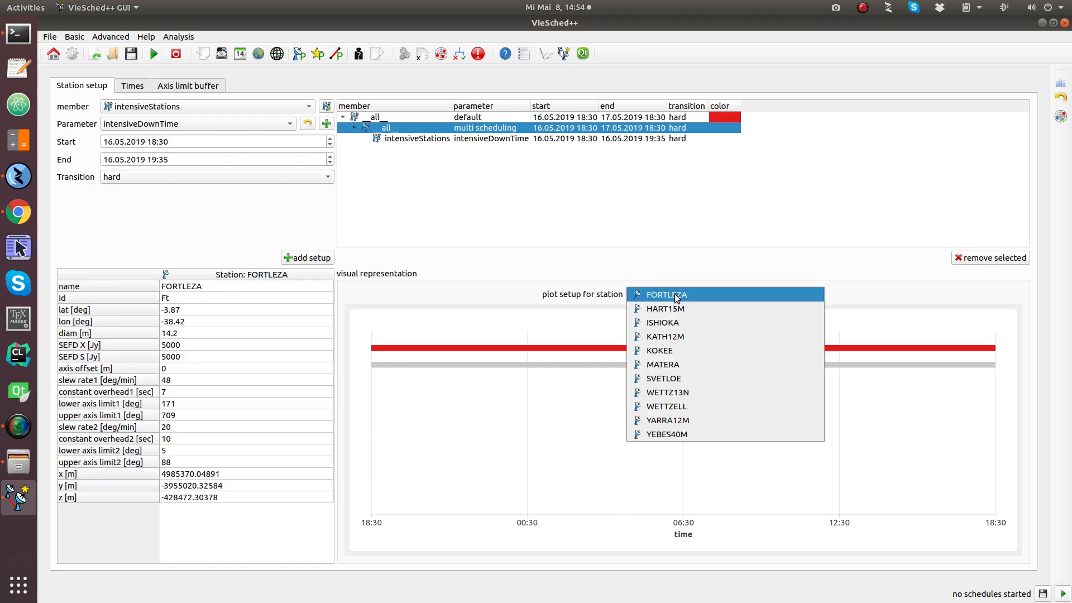
click(676, 350)
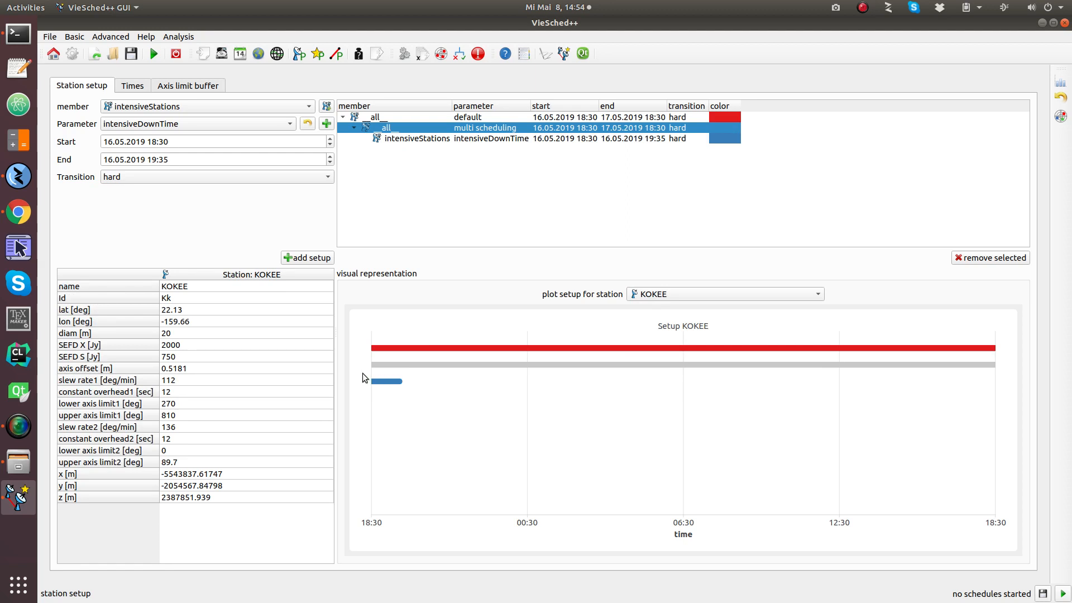
mouse_move(385, 381)
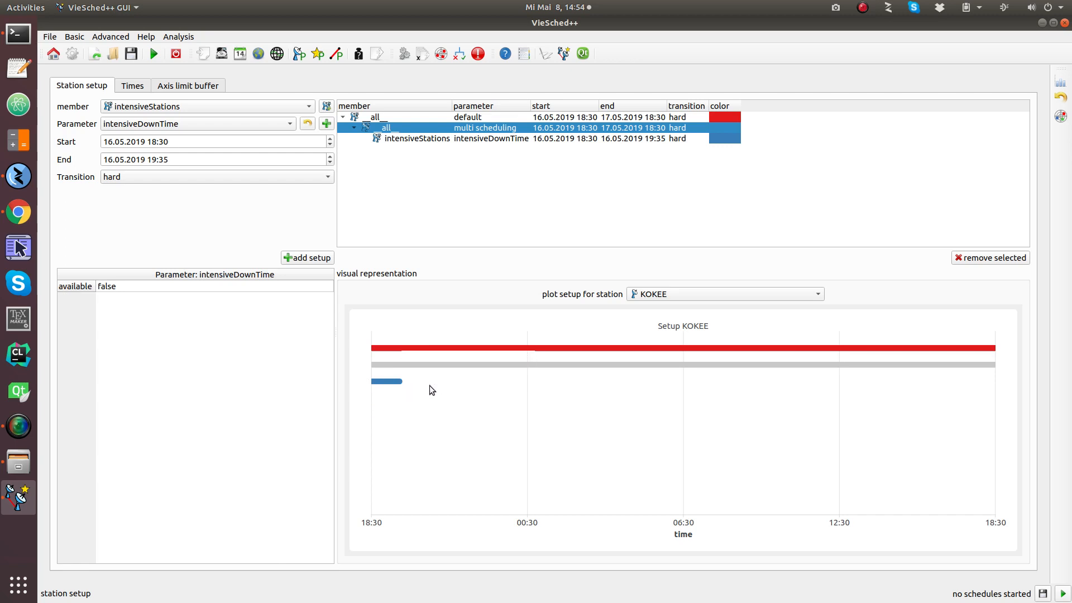
click(714, 297)
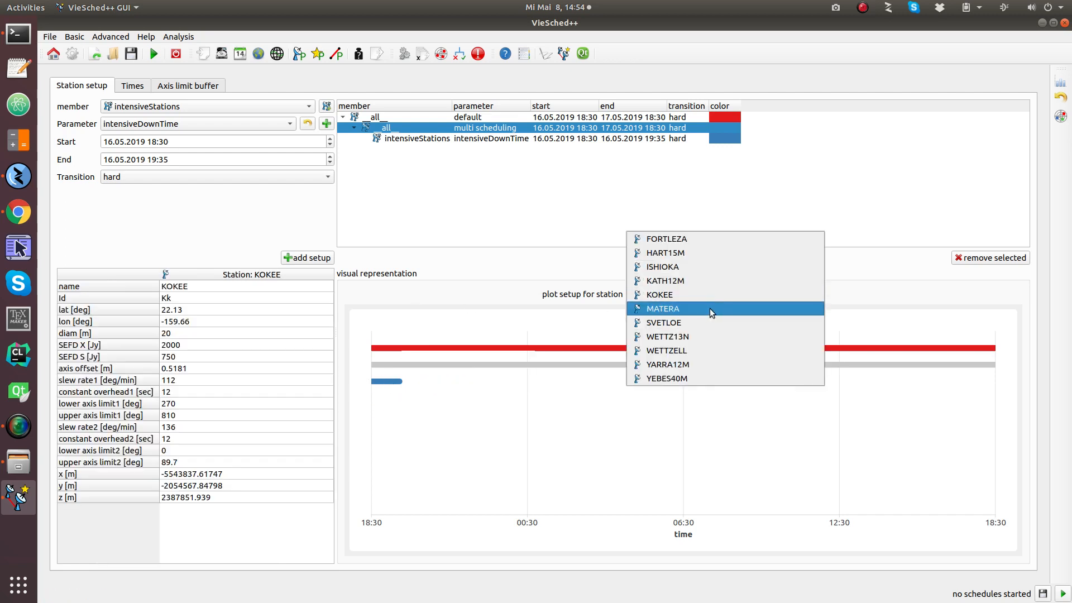
click(709, 308)
key(Down)
key(Down)
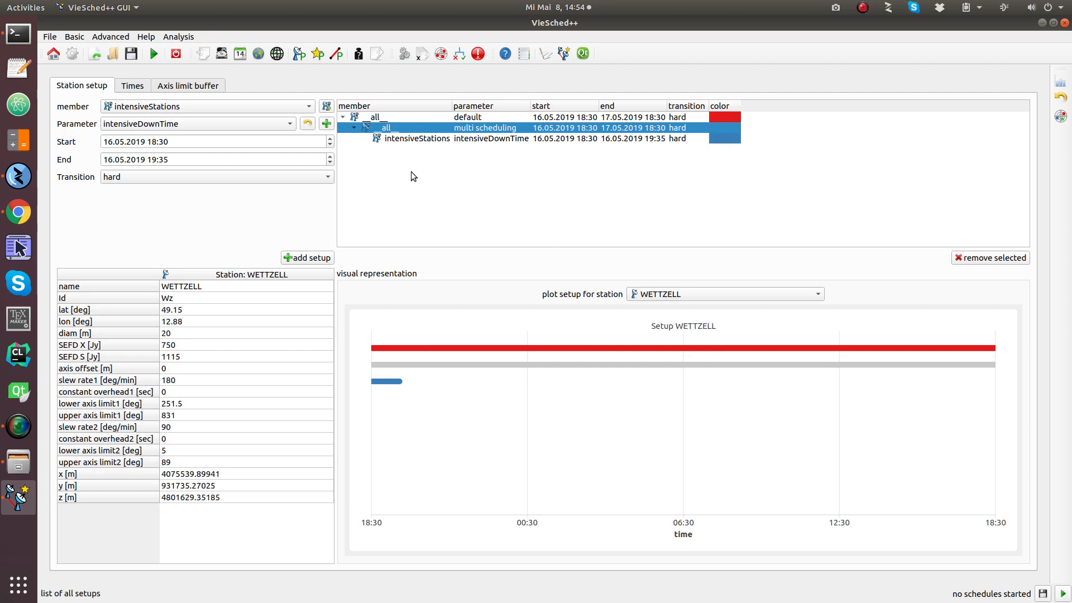
- Review the source setup, baseline setup, weight factors and output file settings
click(317, 54)
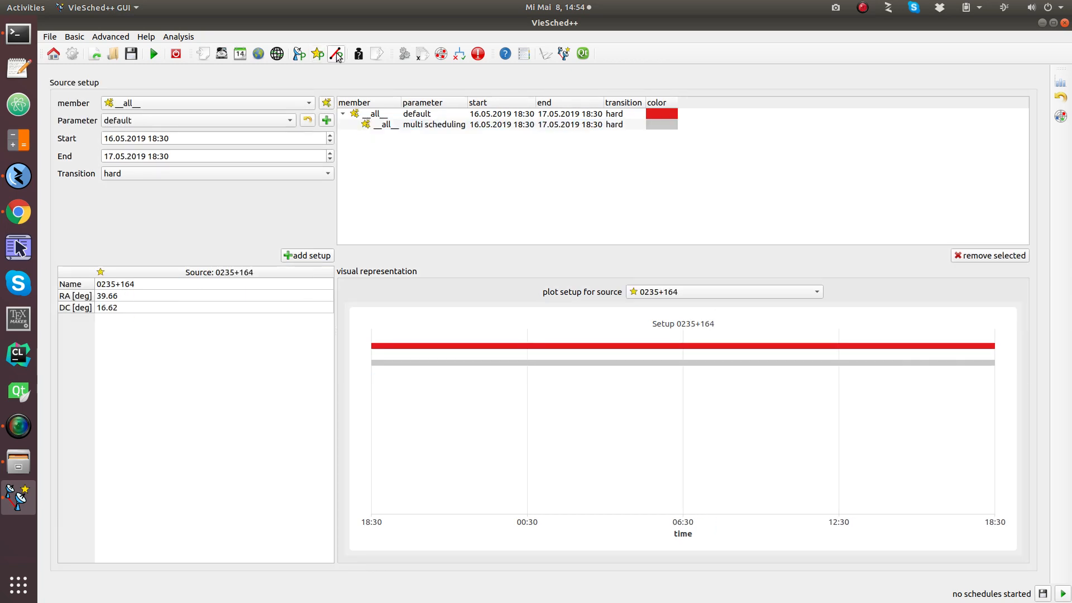
click(336, 54)
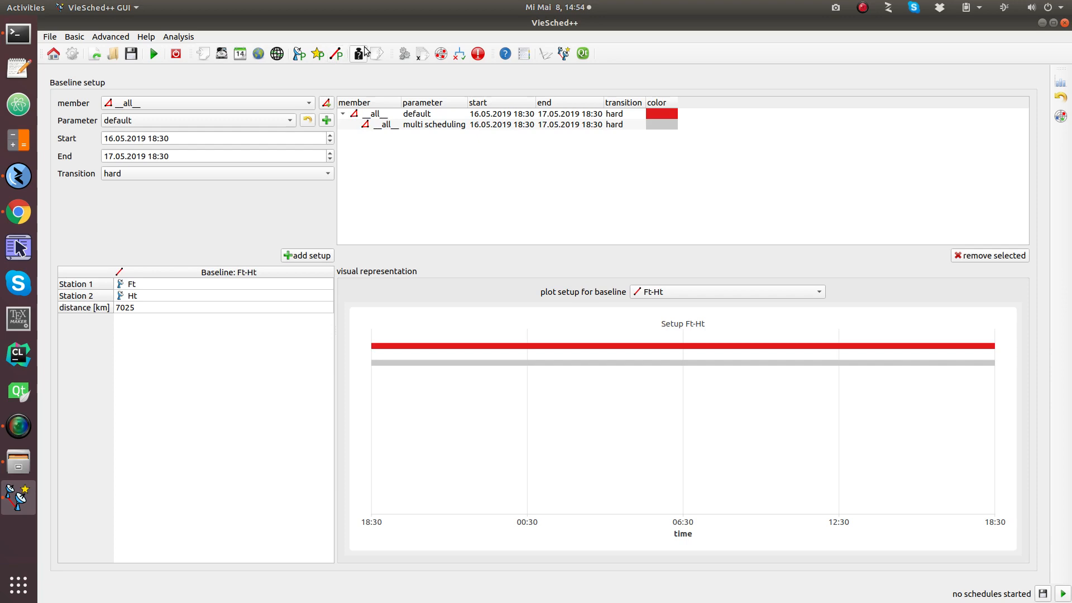
click(358, 56)
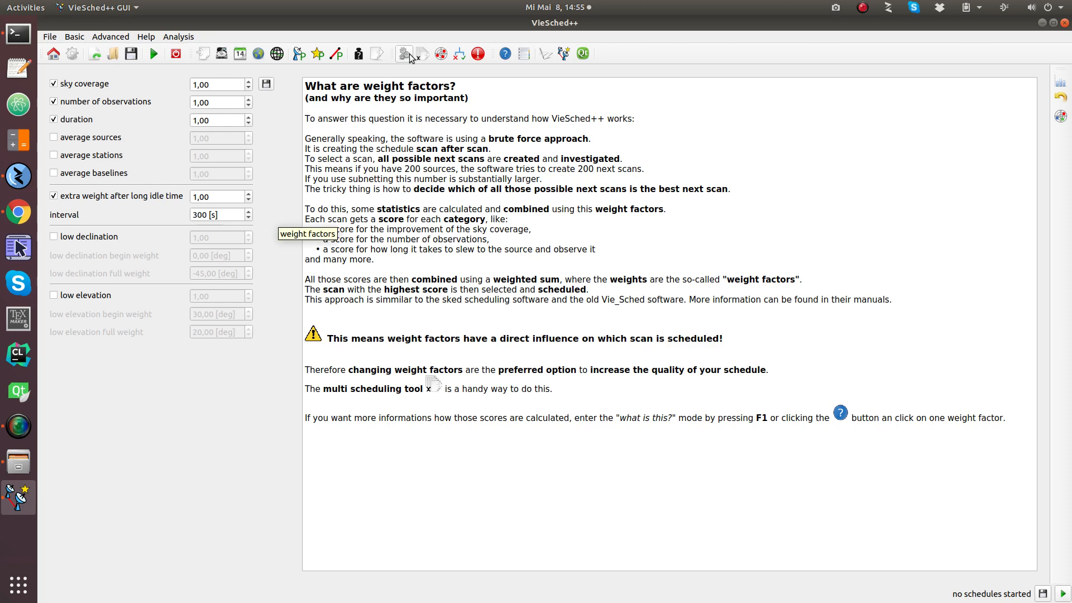
click(377, 55)
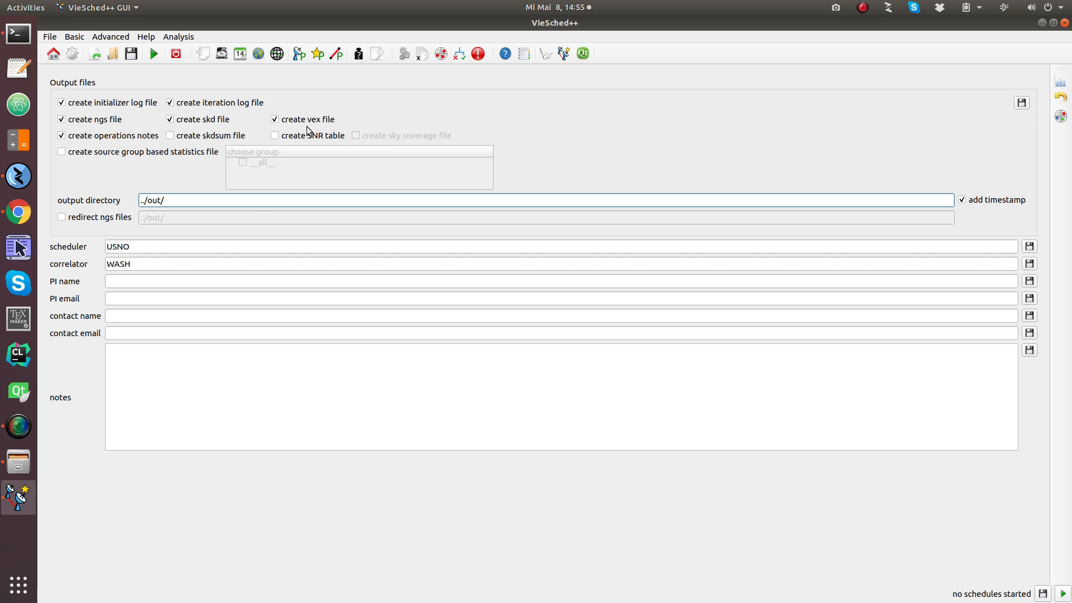
- Enable multi scheduling and add subnetting to the selected multi scheduling parameters
click(424, 57)
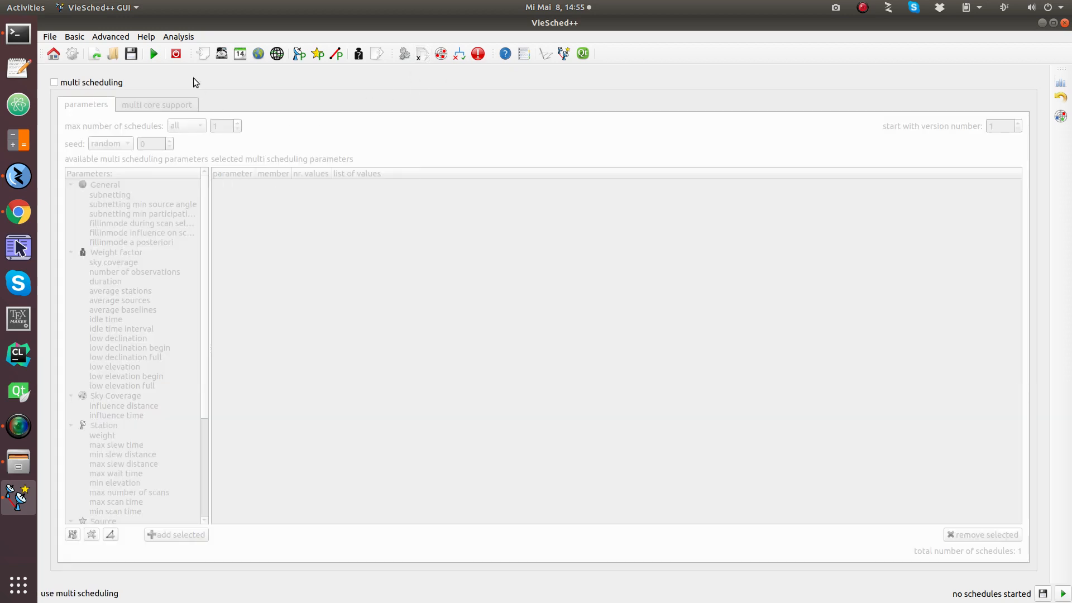
click(100, 81)
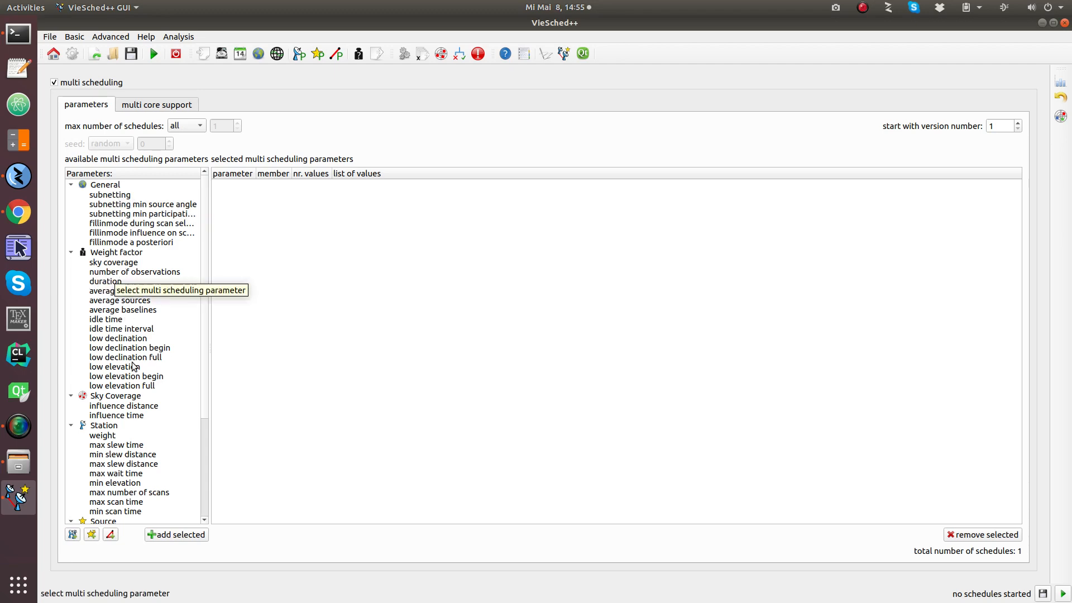
click(109, 195)
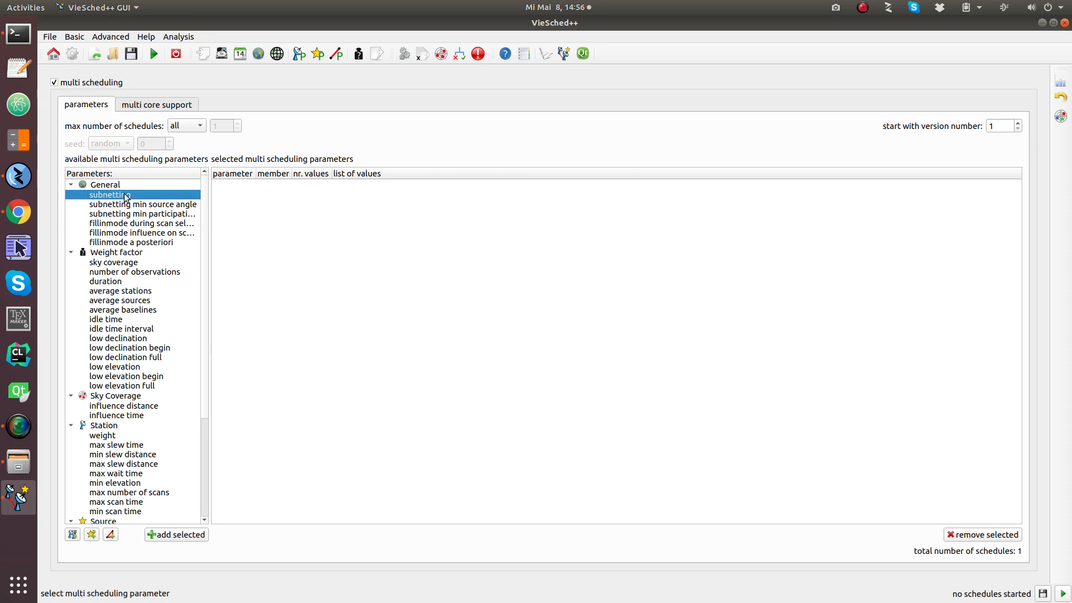
click(187, 535)
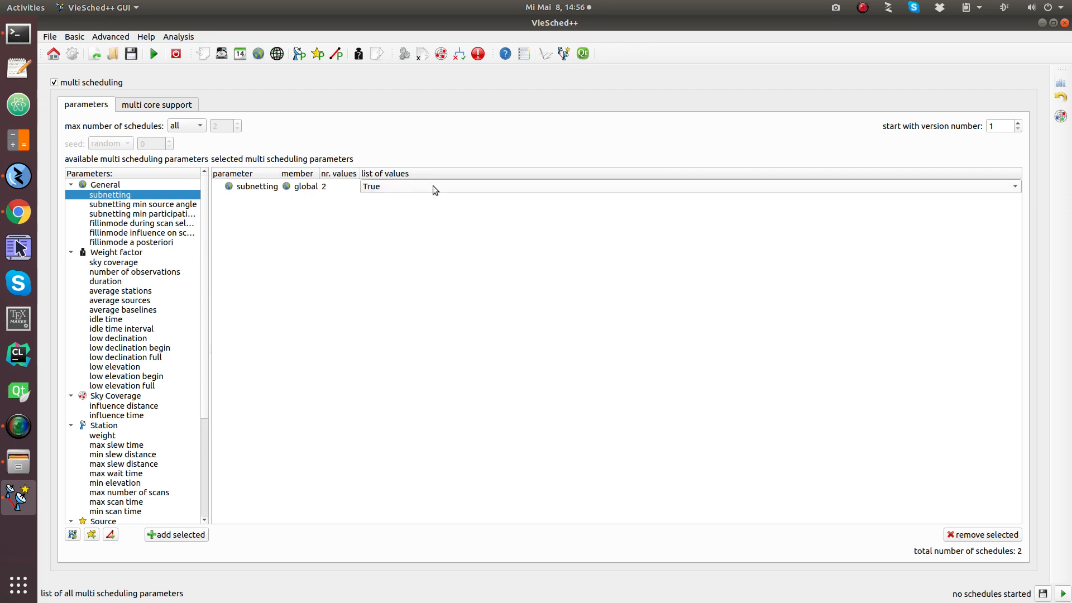
- Inspect the True and False values listed for the subnetting parameter
click(404, 187)
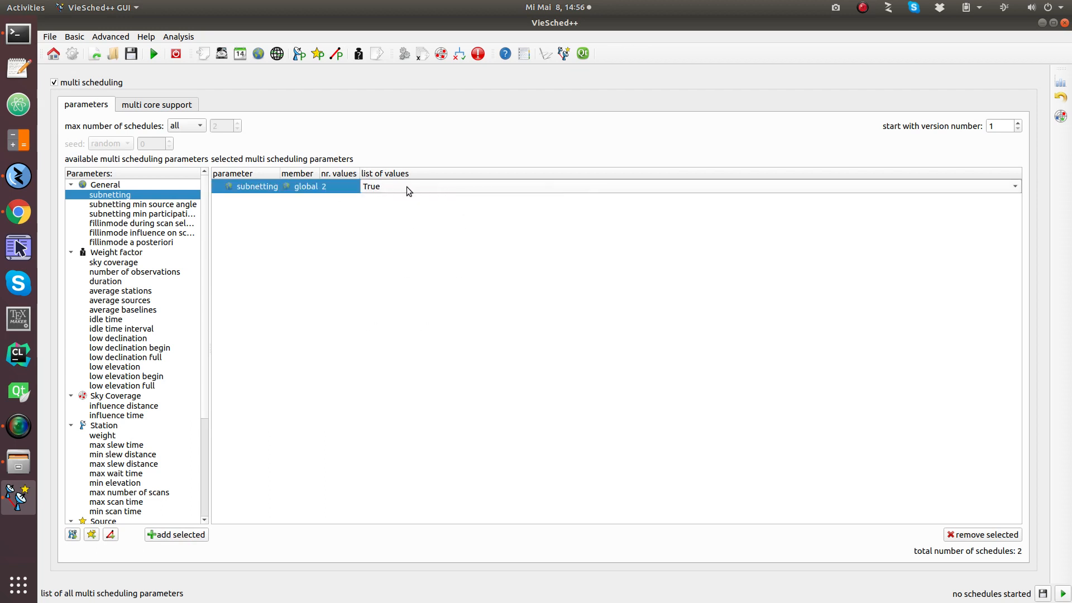
scroll(407, 187, down, 1)
scroll(407, 186, up, 1)
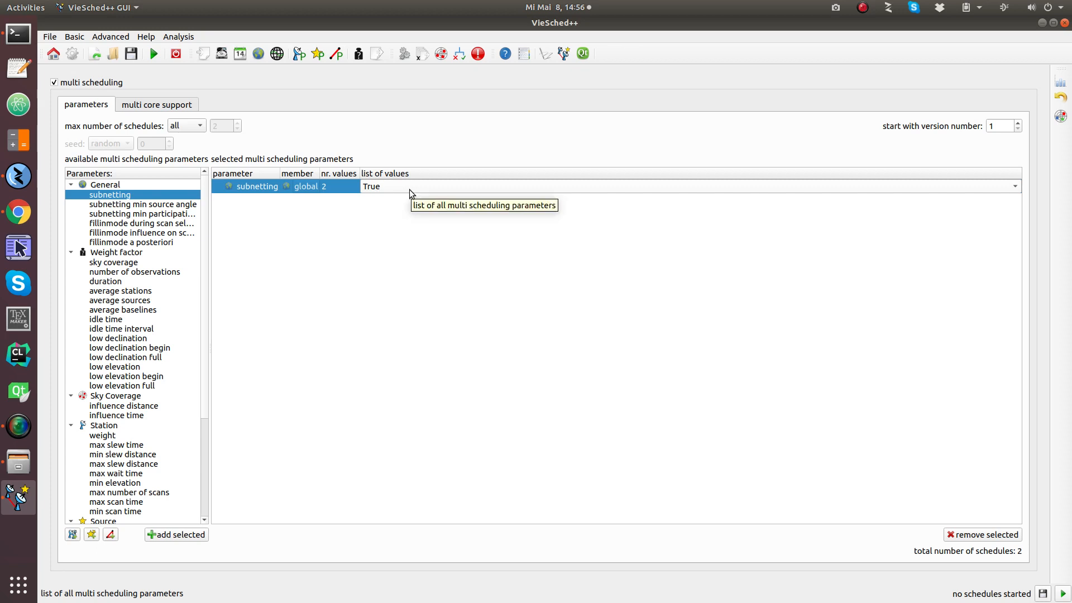
click(424, 189)
click(428, 202)
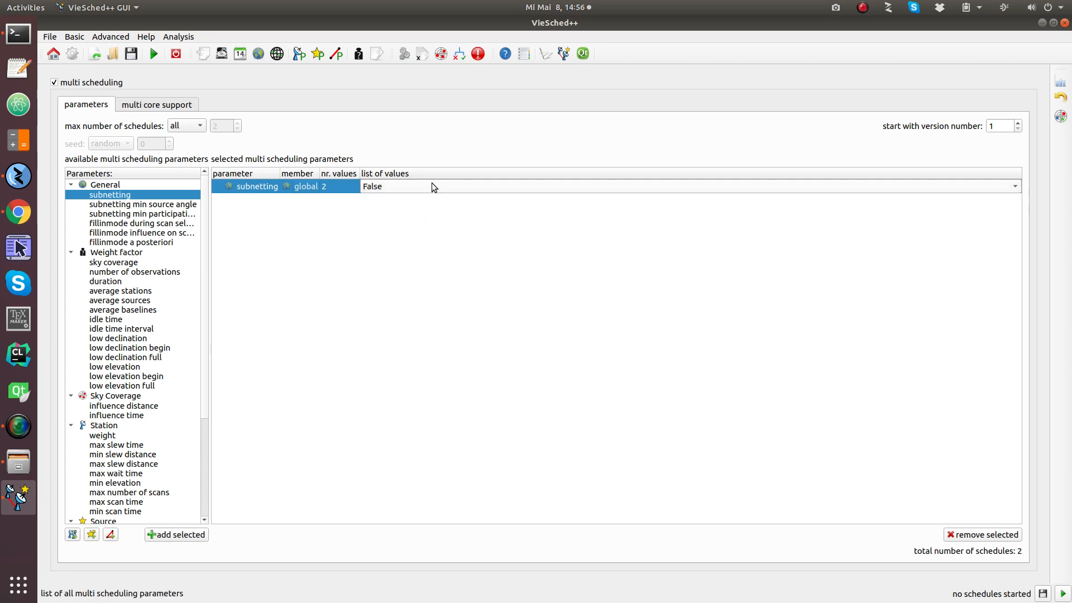
click(432, 185)
click(439, 174)
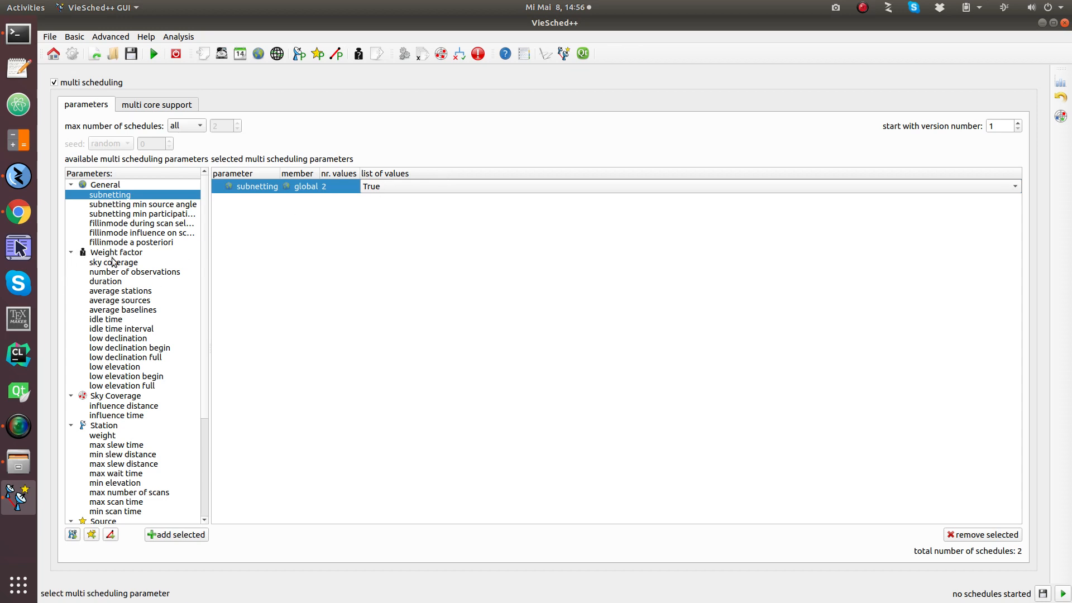
- Open the value definition for adding the sky coverage weight factor to multi scheduling
click(111, 263)
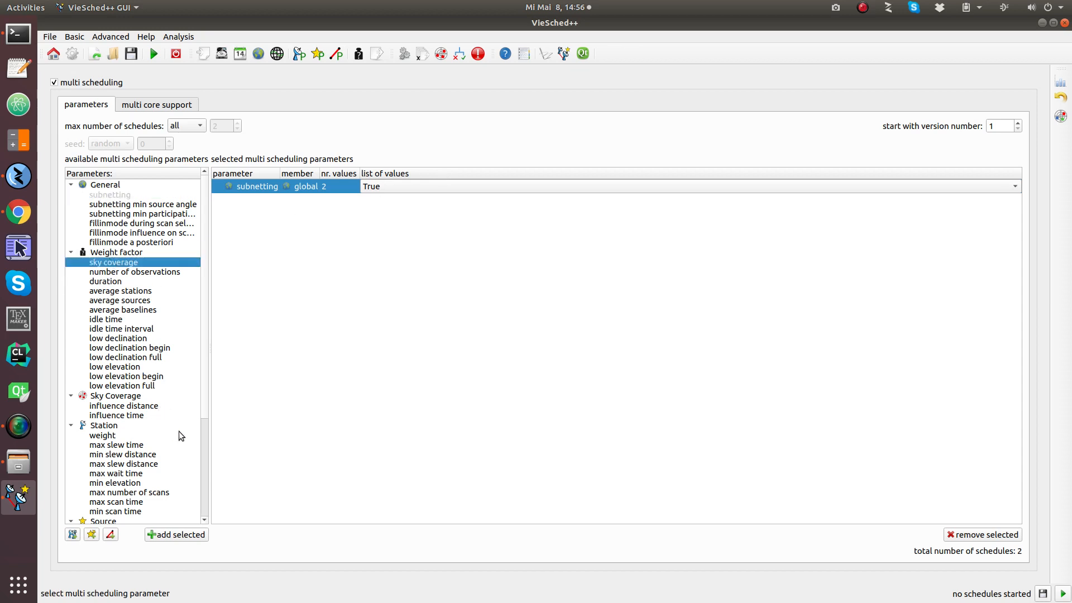
click(180, 537)
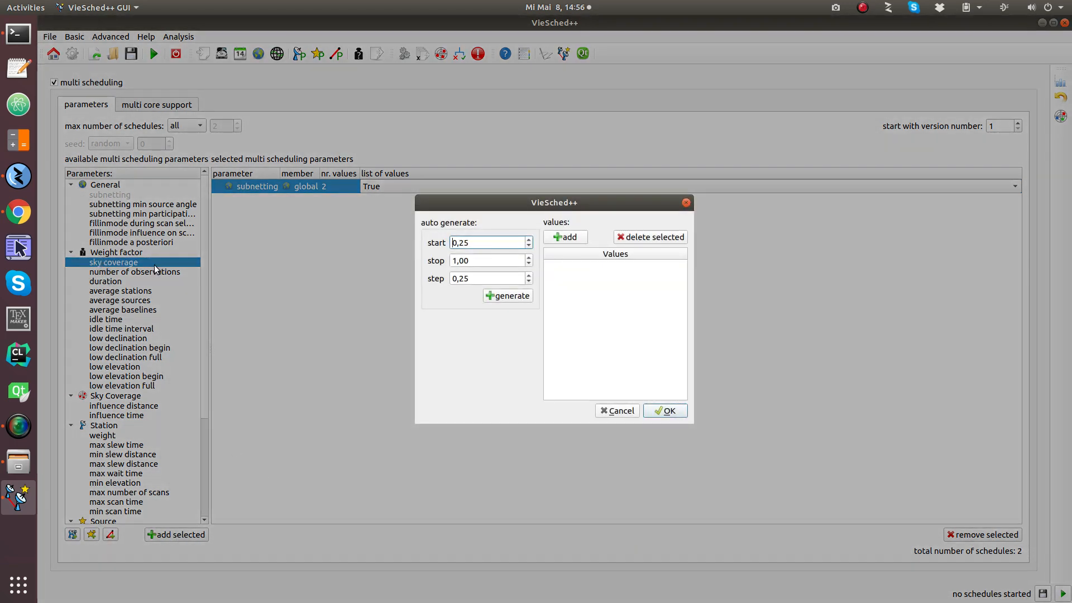
- Try listing three sky coverage values manually as 0,50, 0,50 and 0,70, and delete them all
click(575, 238)
click(580, 240)
click(579, 240)
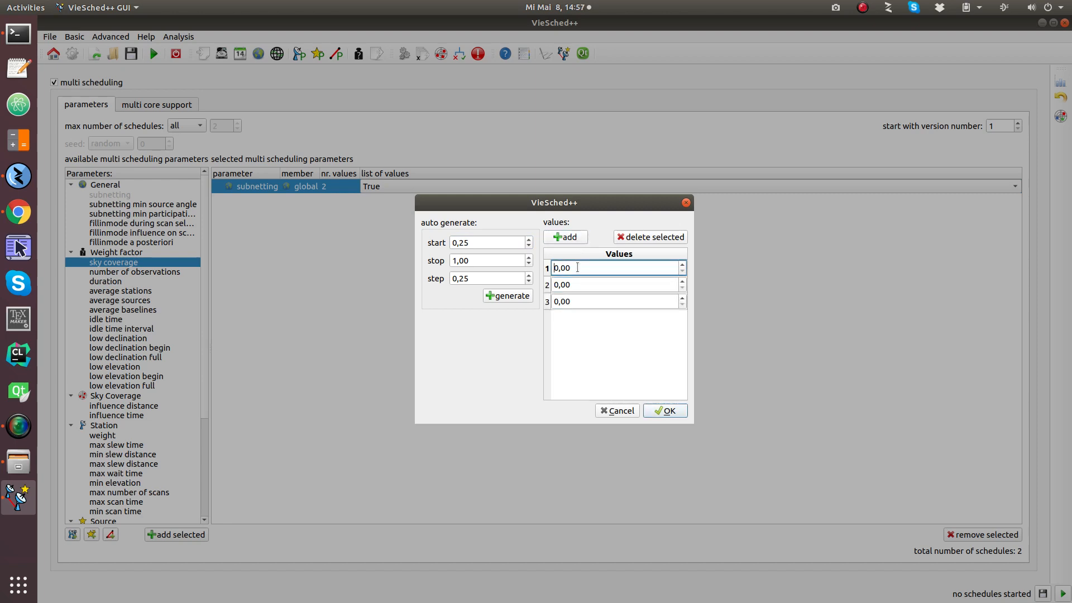
double_click(577, 267)
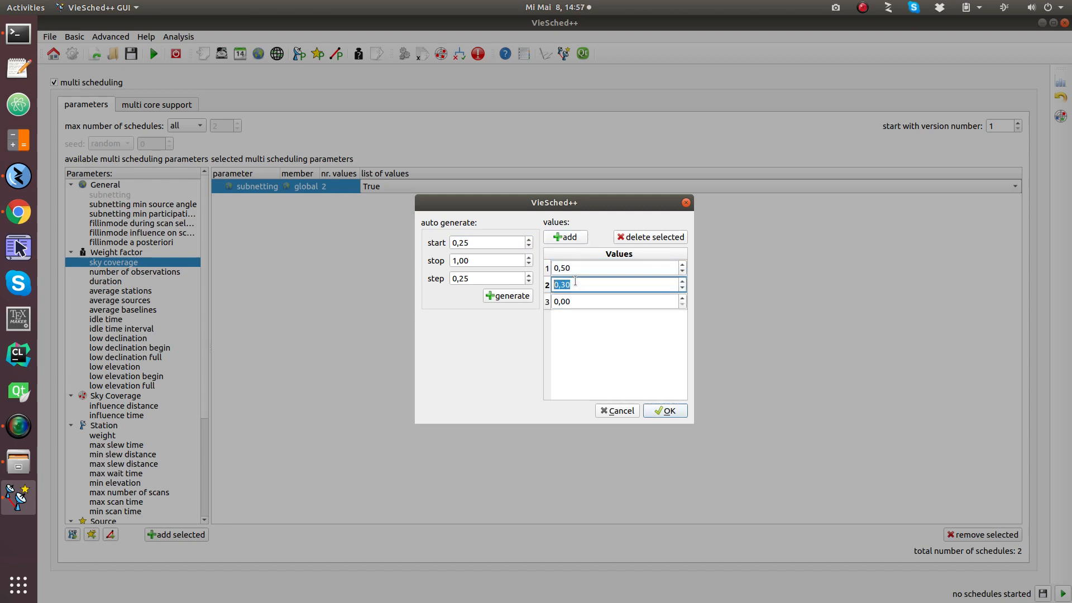
click(574, 302)
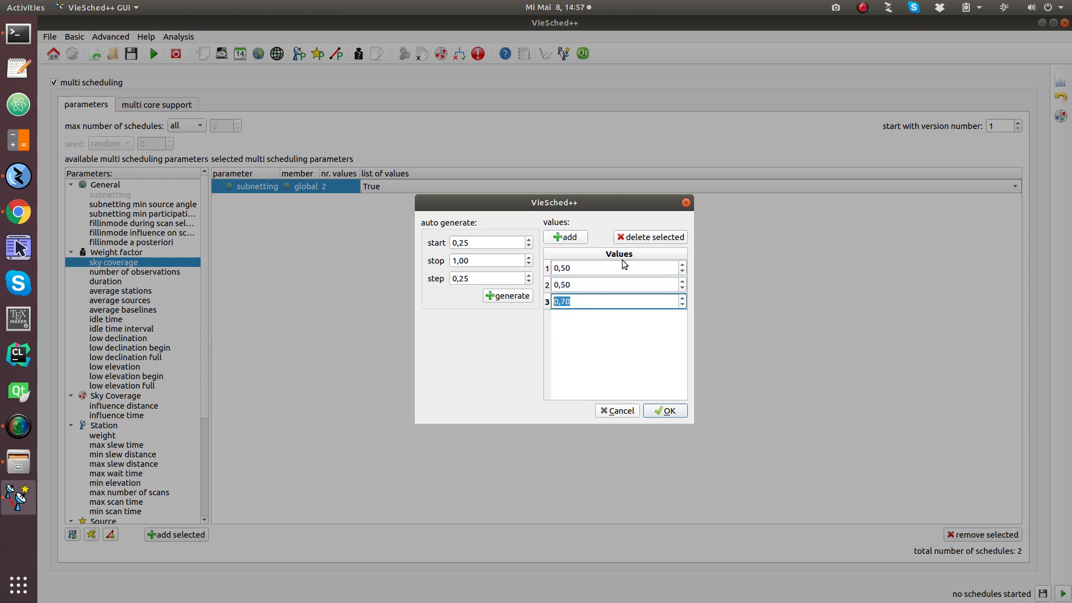
click(647, 237)
click(647, 236)
click(648, 236)
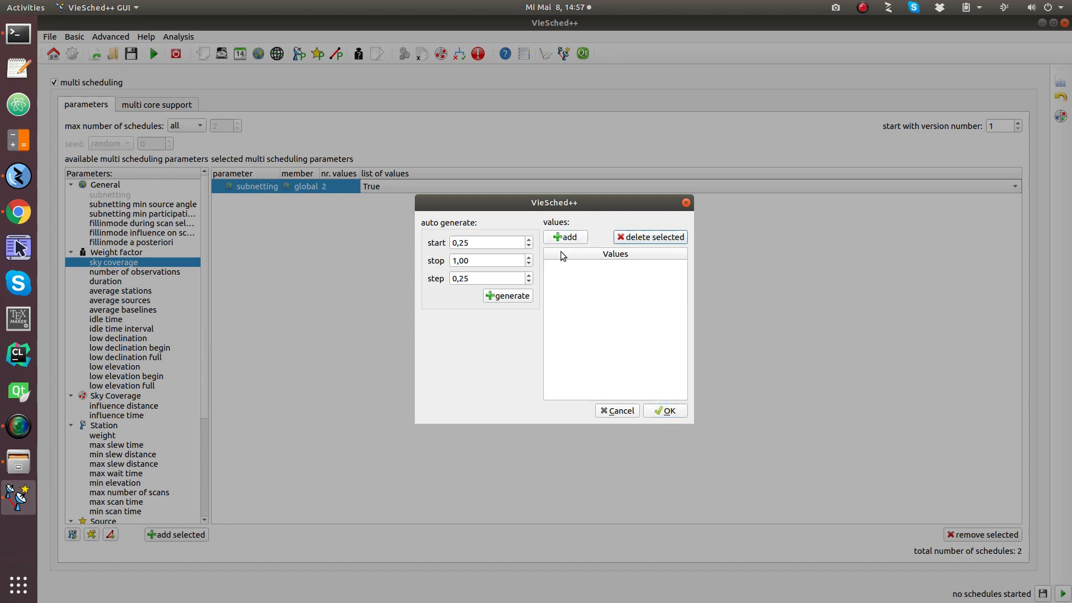
- Generate the sky coverage value list automatically with start 0,33 and step 0,33
double_click(478, 240)
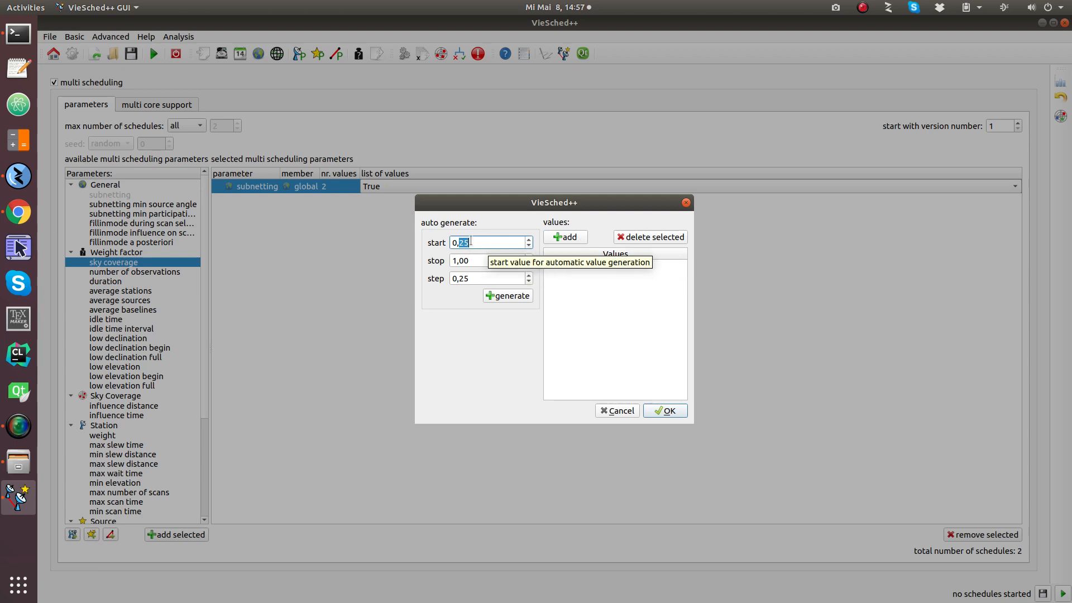
text(33)
double_click(473, 277)
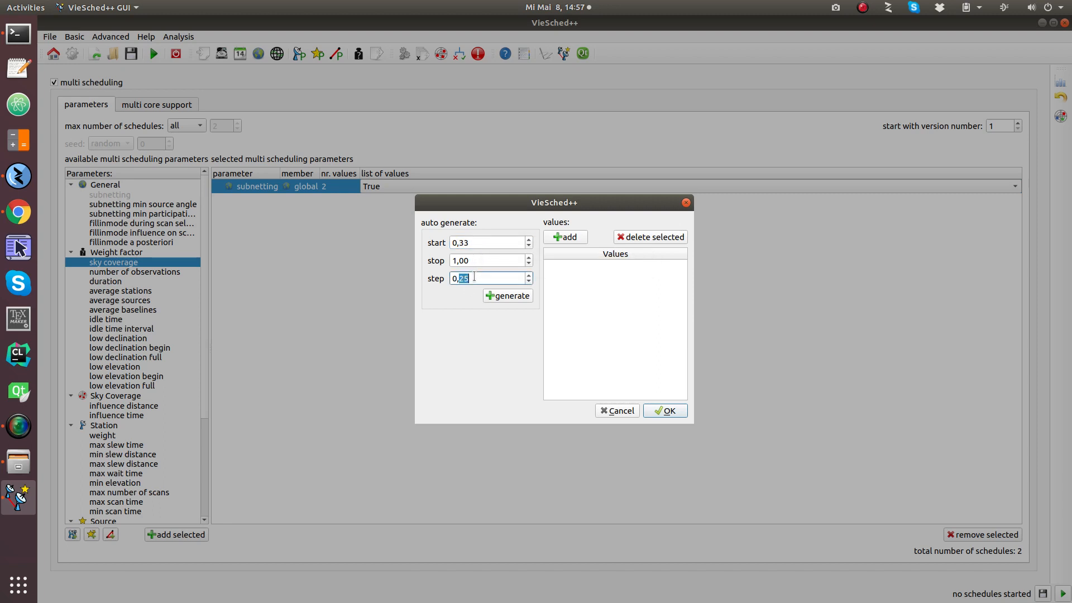
text(33)
click(530, 300)
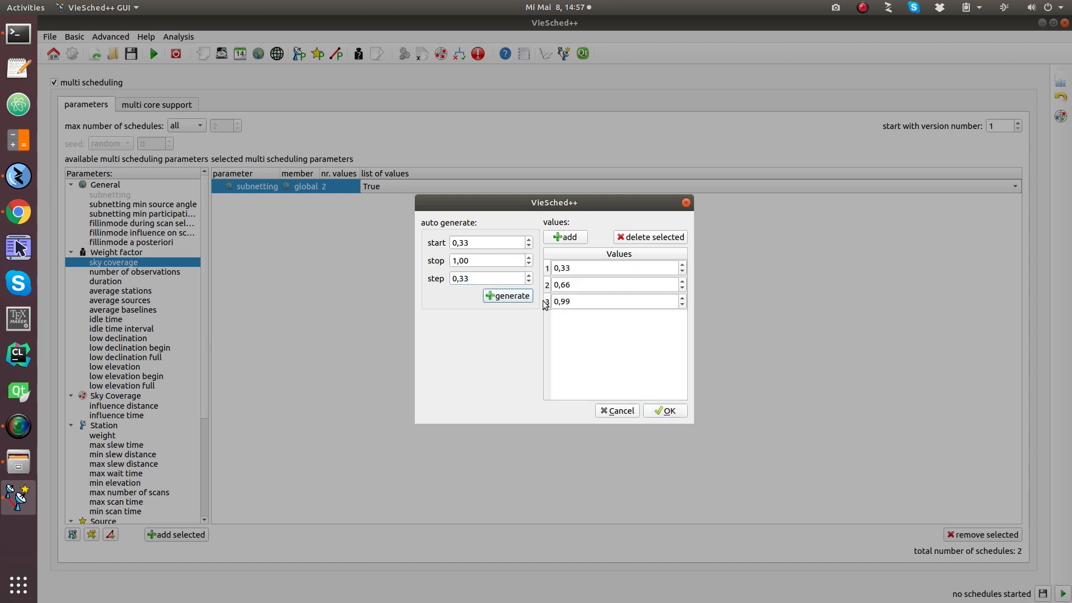
- Accept the sky coverage values and add the number of observations weight factor with values generated from start 0,33 and step 0,33
click(665, 411)
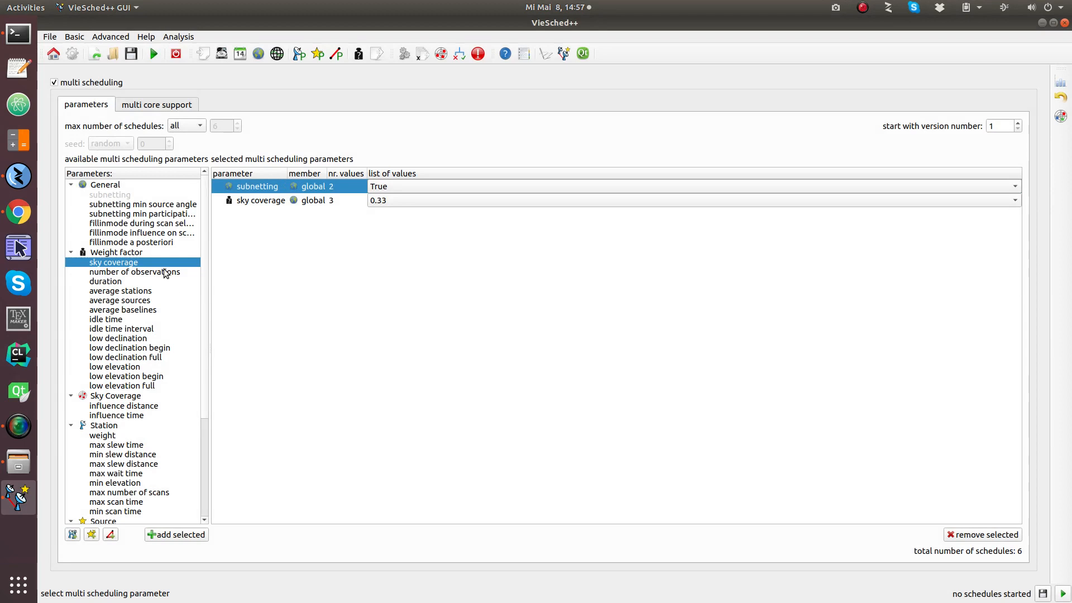
click(166, 273)
click(201, 535)
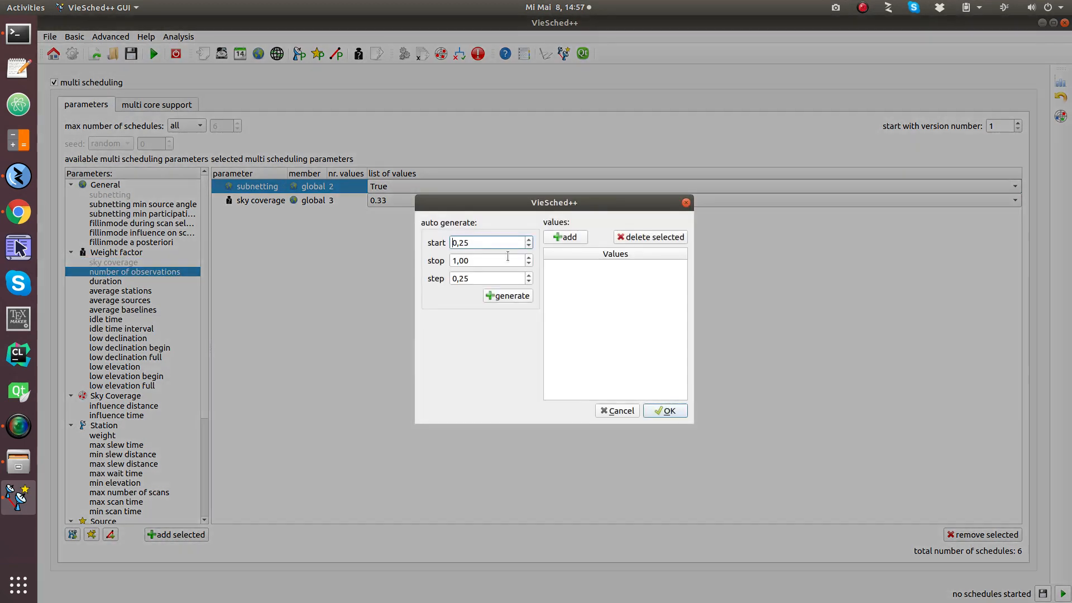
double_click(508, 242)
text(33)
click(489, 279)
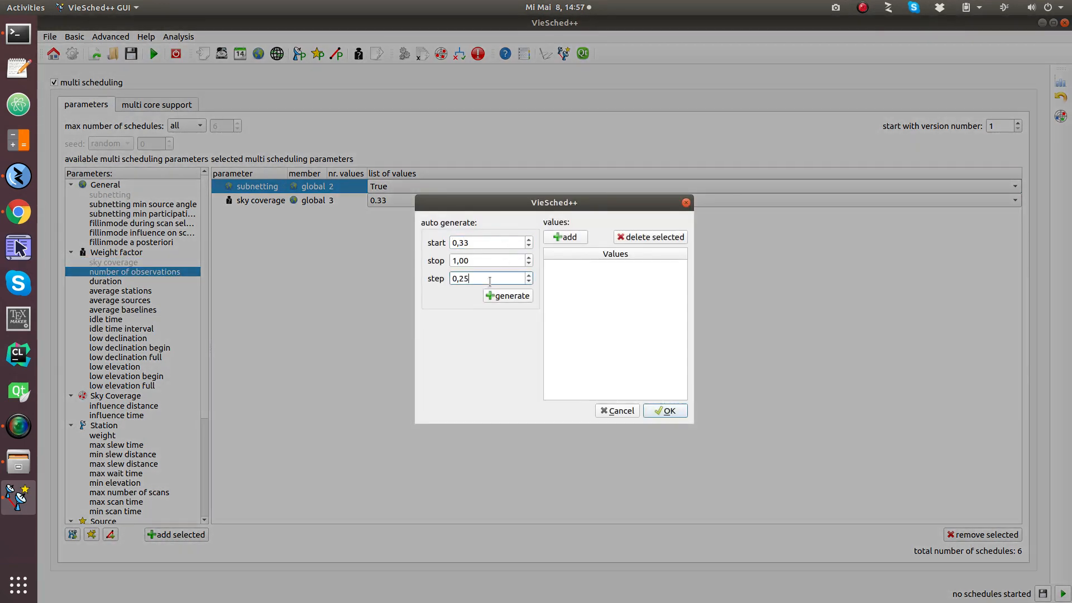
double_click(490, 279)
text(33)
click(518, 300)
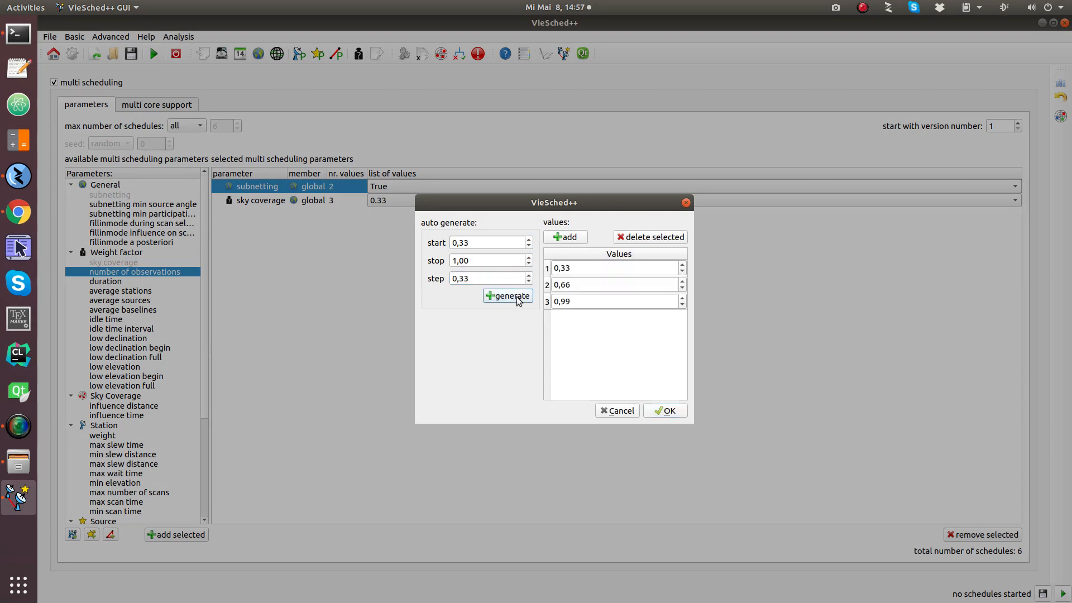
click(665, 410)
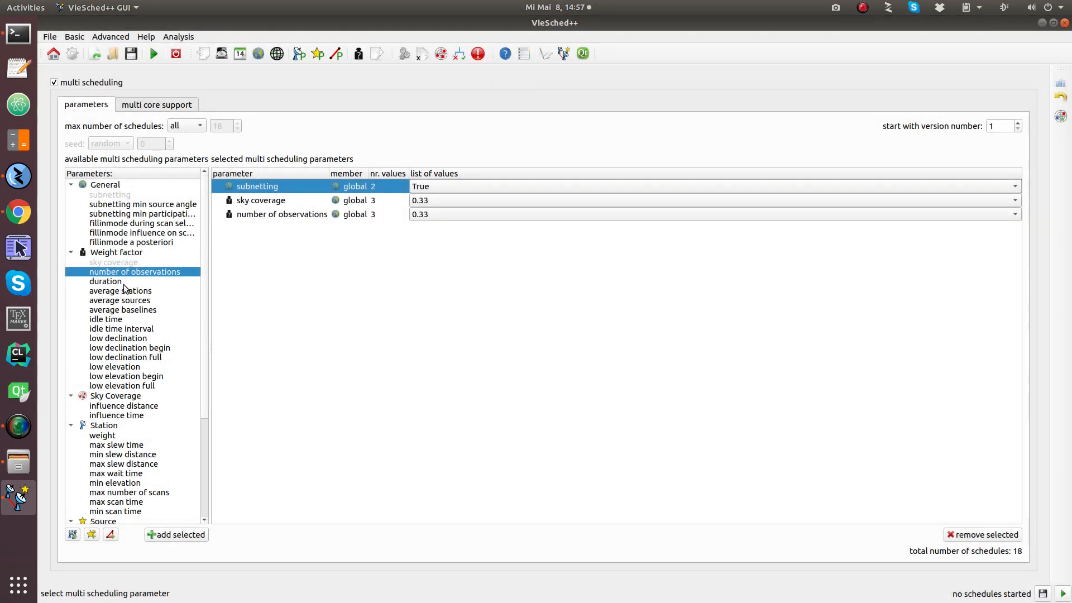
- Add the duration weight factor to multi scheduling with values generated from start 0,66 and step 0,33
click(122, 284)
click(177, 534)
double_click(486, 243)
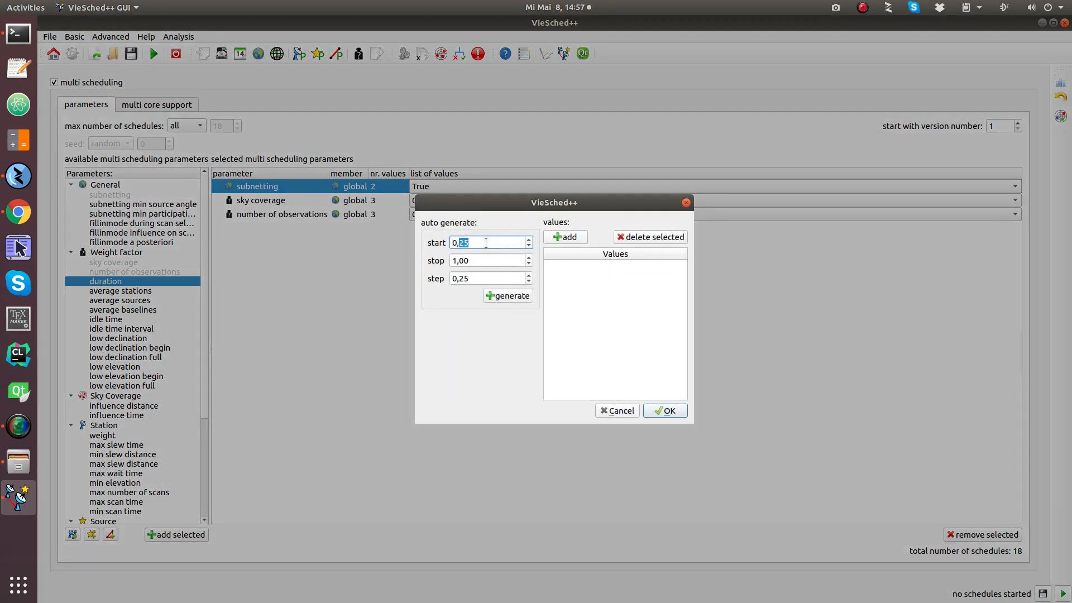
text(66)
double_click(468, 278)
text(33)
click(496, 298)
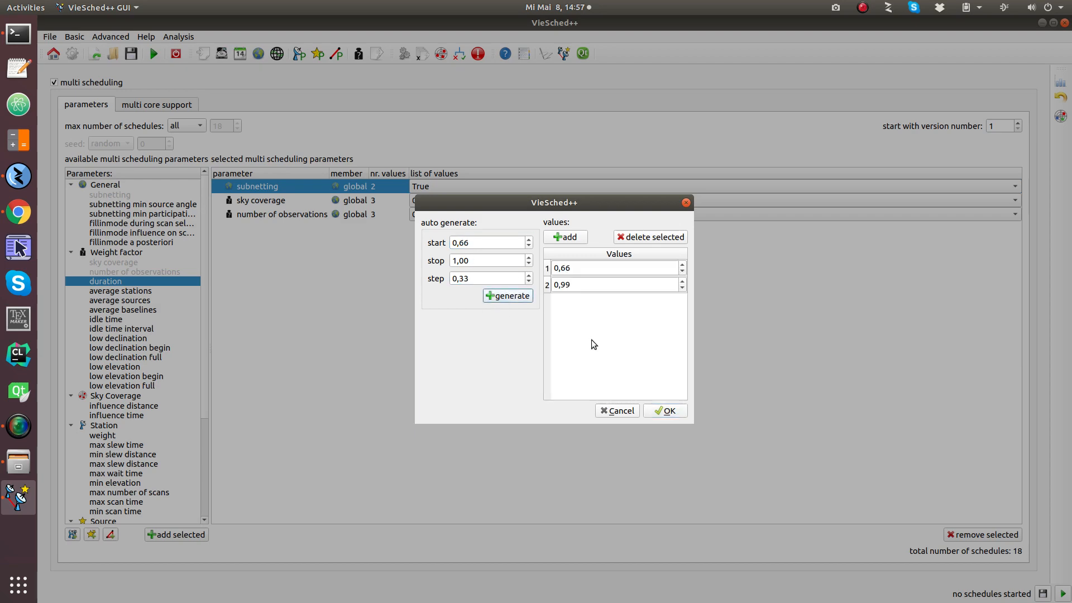
click(671, 411)
- Add the idle time weight factor to multi scheduling with values generated from start 0,33 and step 0,33
click(126, 319)
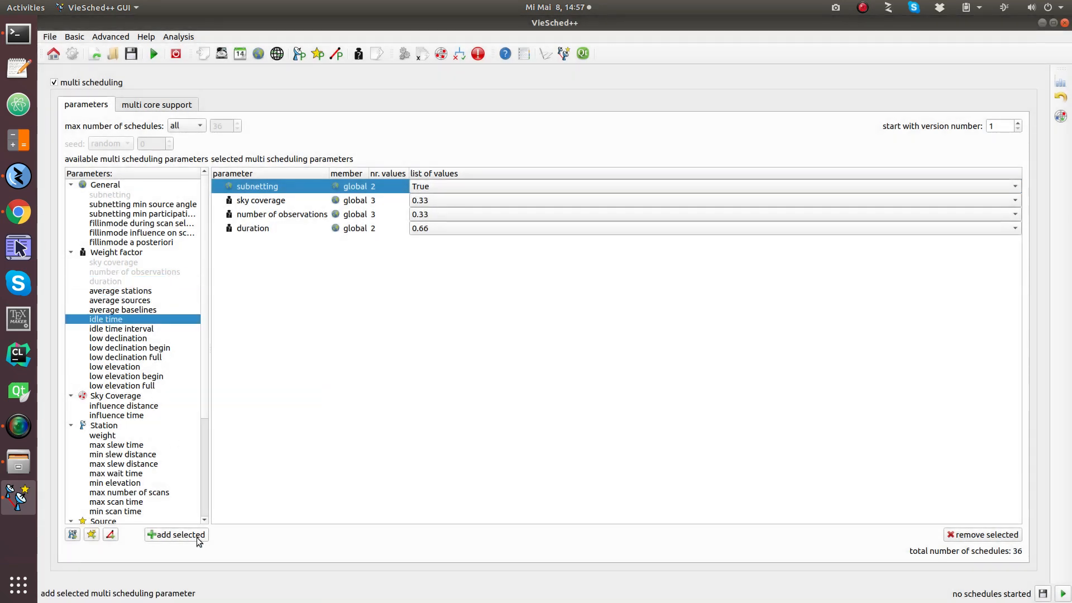
click(197, 537)
double_click(485, 243)
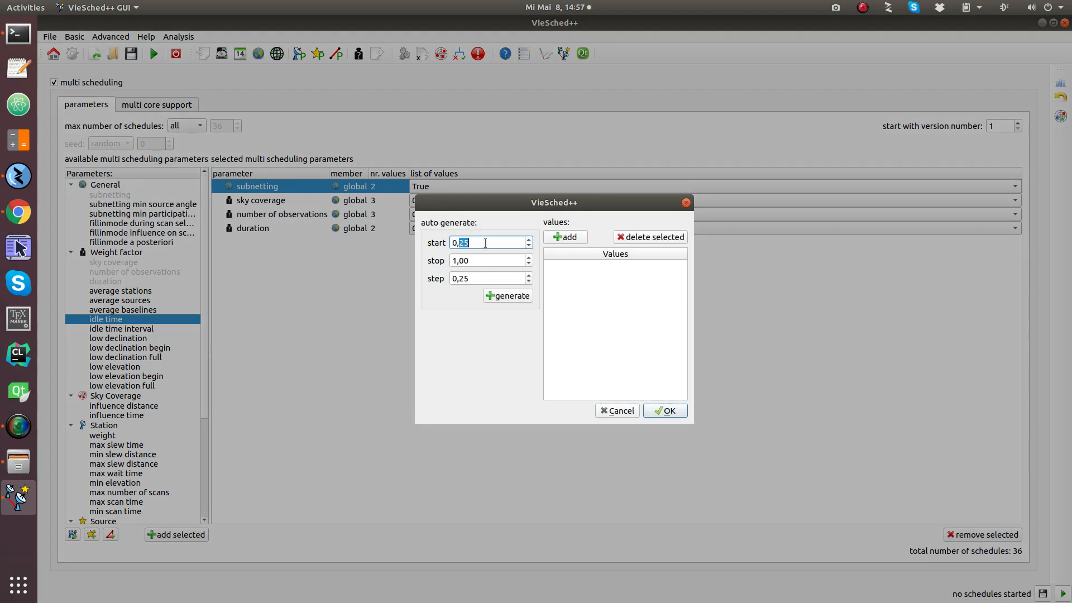
text(33)
double_click(484, 279)
text(33)
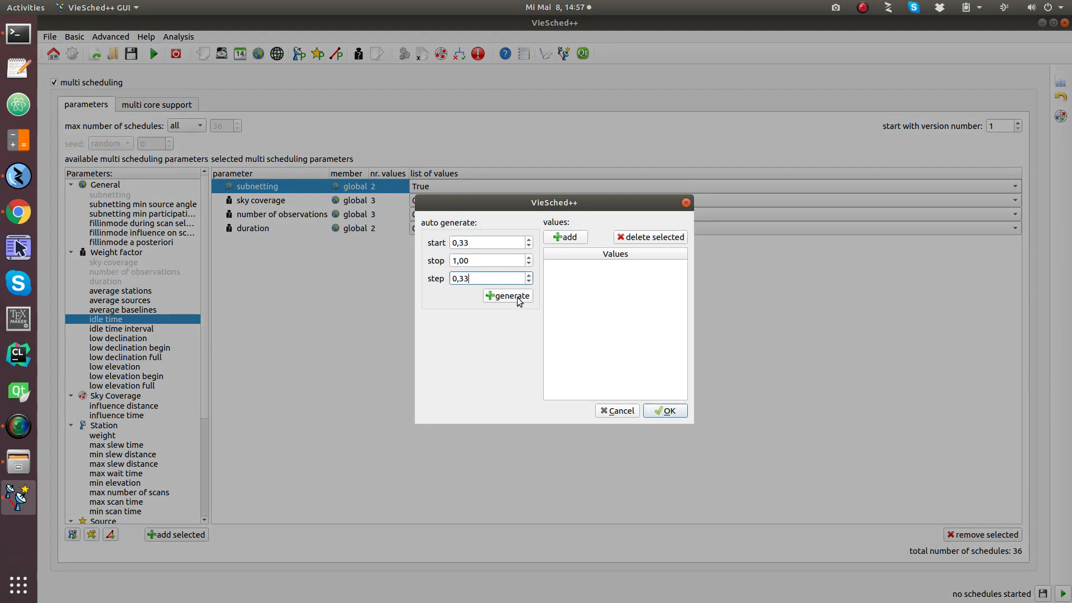
click(508, 296)
click(667, 411)
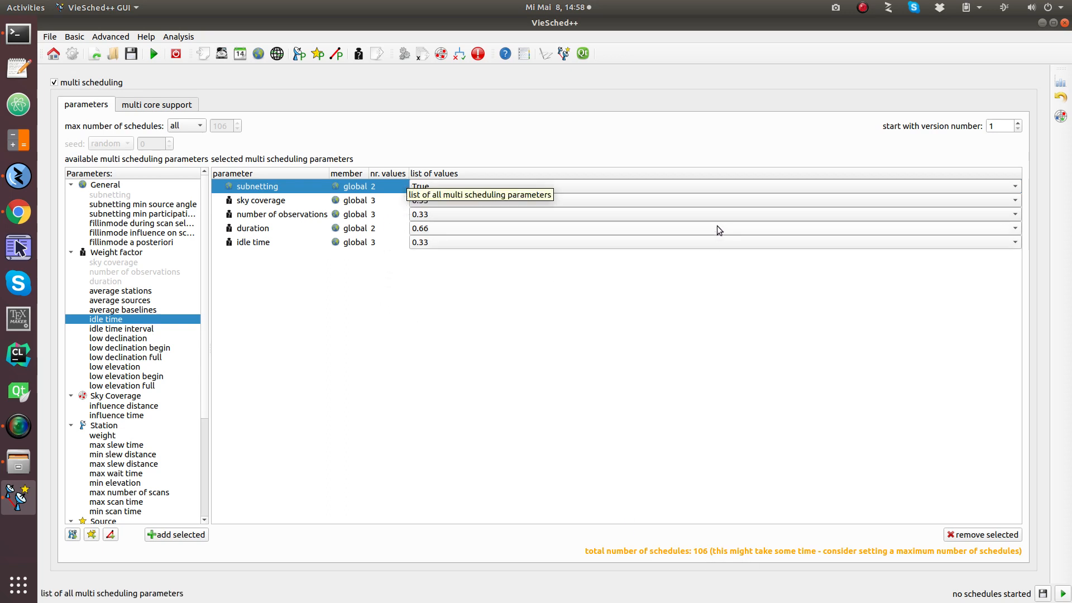
- Step through the idle time values 0.33, 0.66 and 0.99 in the list of selected multi scheduling parameters
click(444, 242)
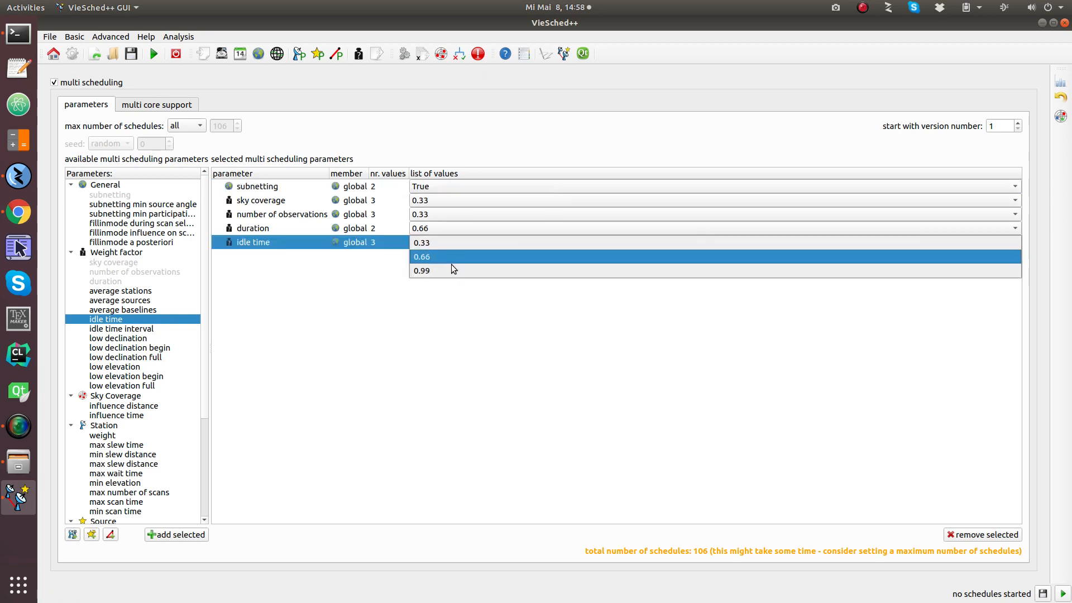
click(456, 243)
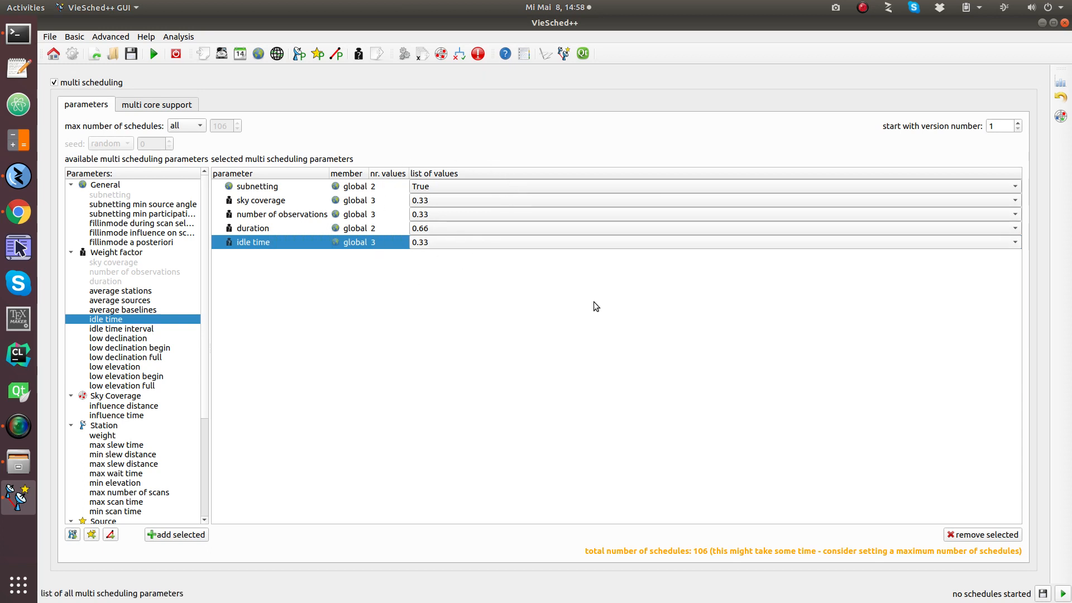
click(531, 246)
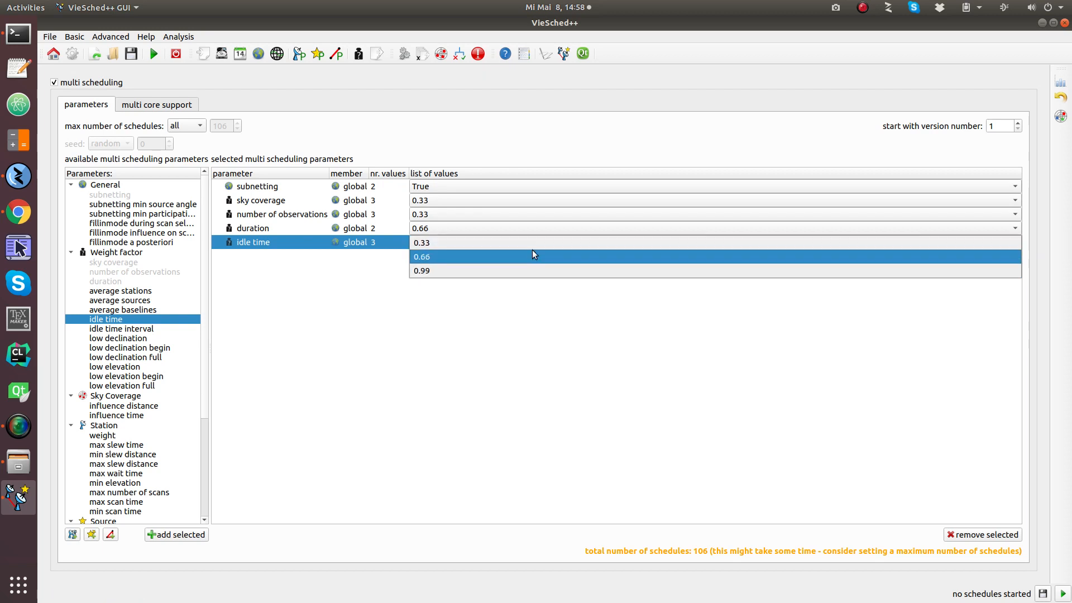
click(531, 254)
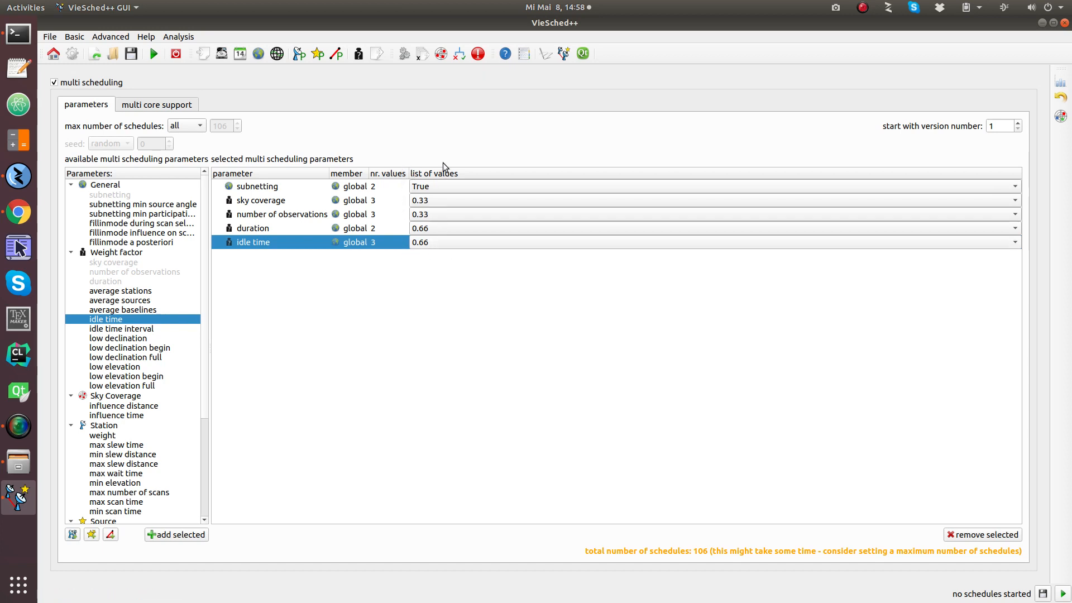
click(432, 244)
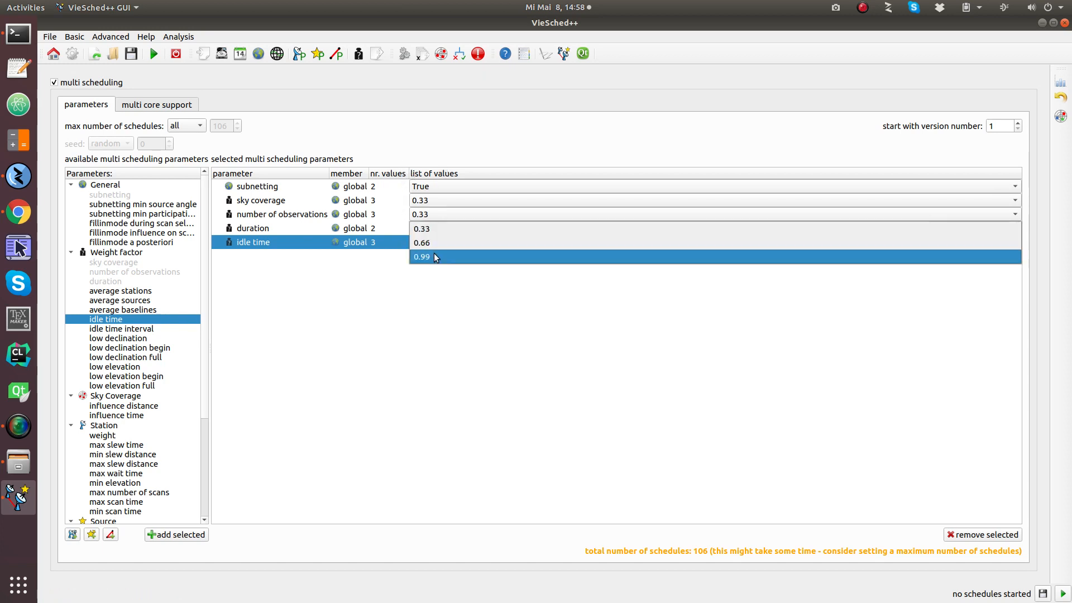
click(434, 254)
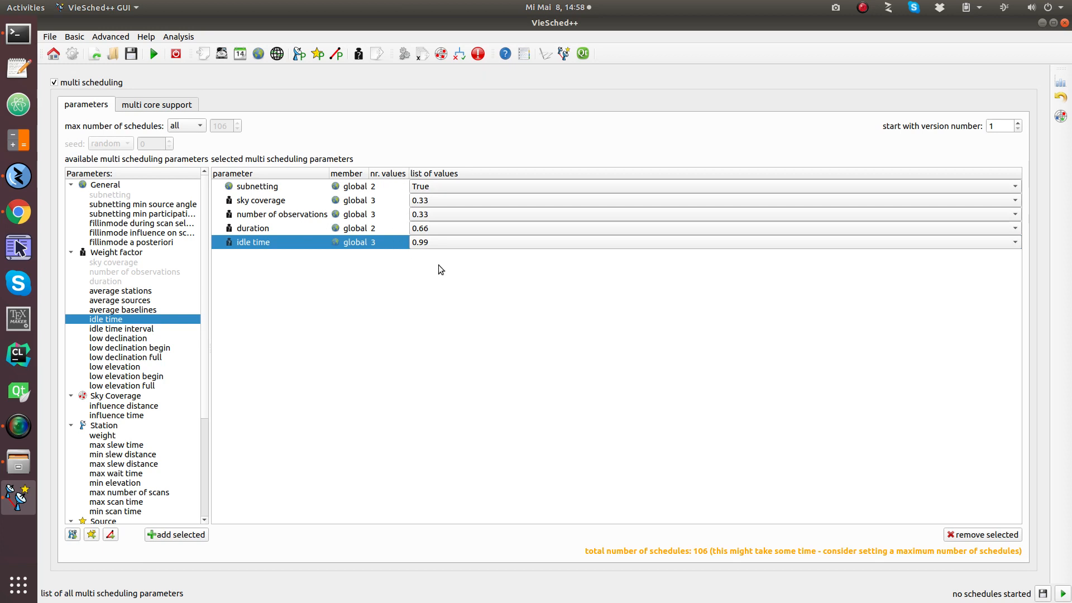
click(428, 243)
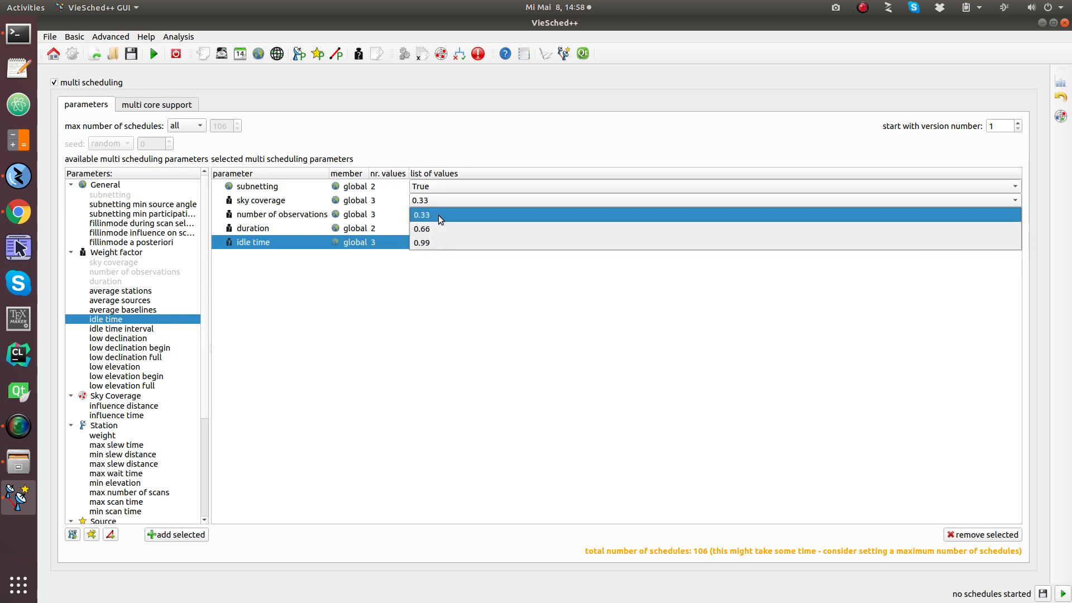
click(437, 215)
- Show another example combination with duration 0.99, idle time 0.66 and sky coverage 0.66 in the selected parameters
click(440, 228)
click(443, 243)
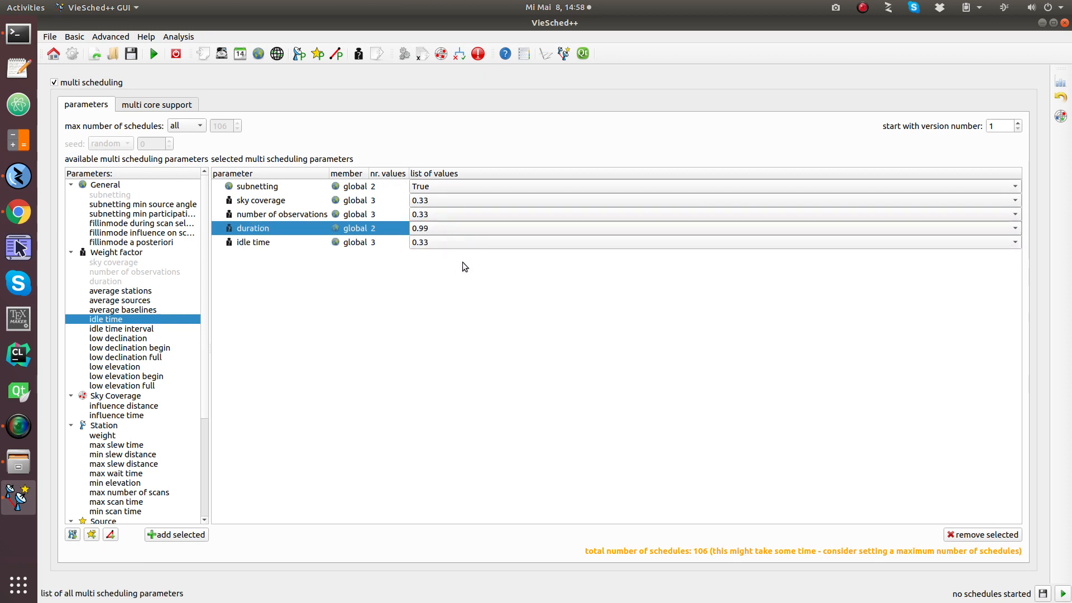
click(455, 239)
click(456, 256)
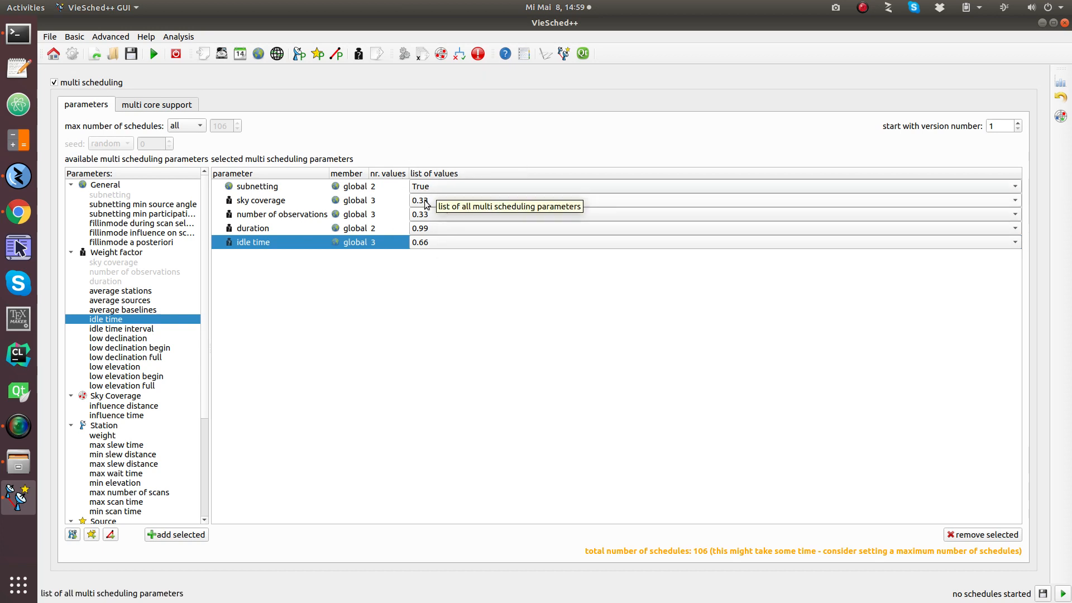
click(451, 199)
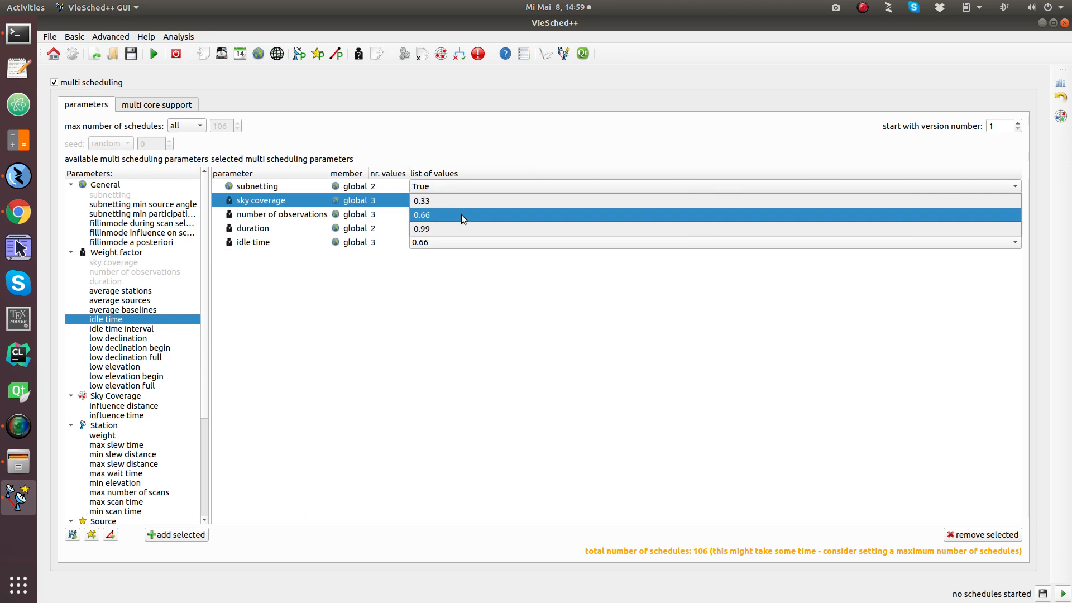
click(461, 214)
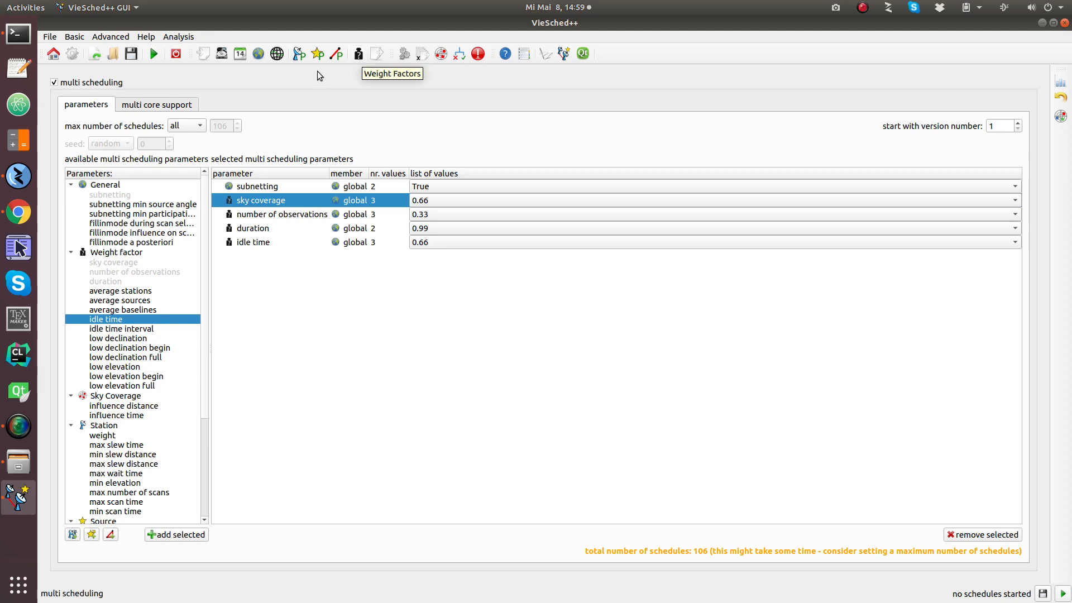
- Toggle subnetting off and on in the general settings, and view the weight factors before returning to multi scheduling
click(258, 54)
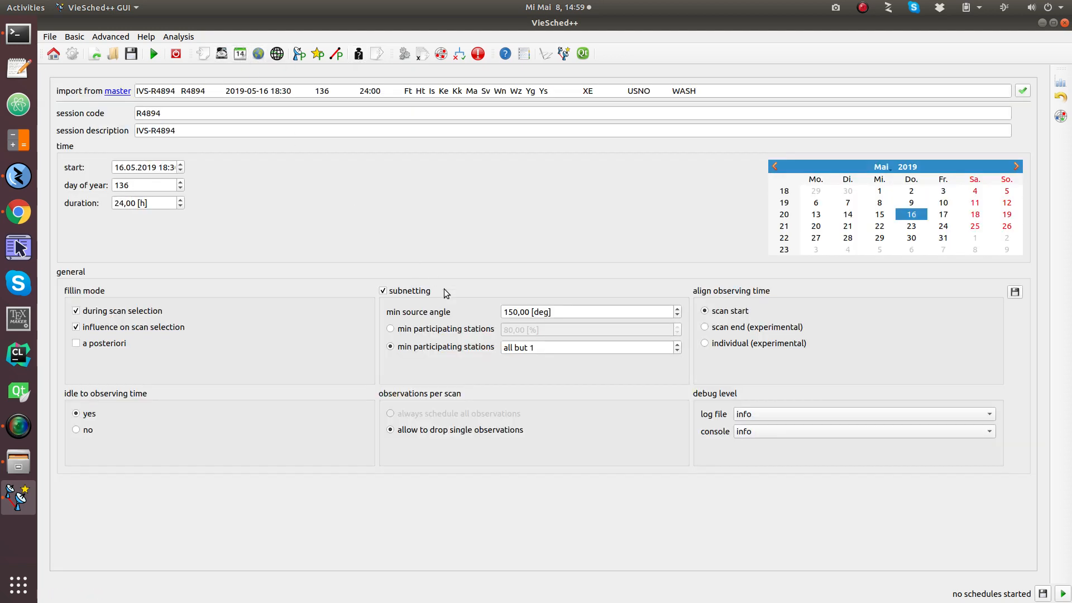
click(423, 291)
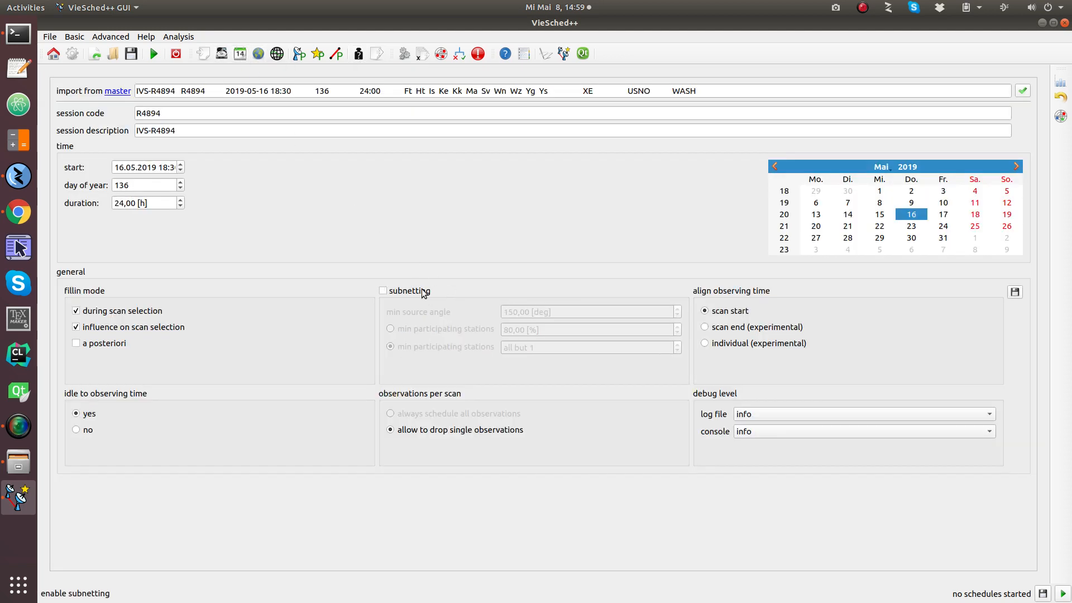
click(423, 292)
click(358, 54)
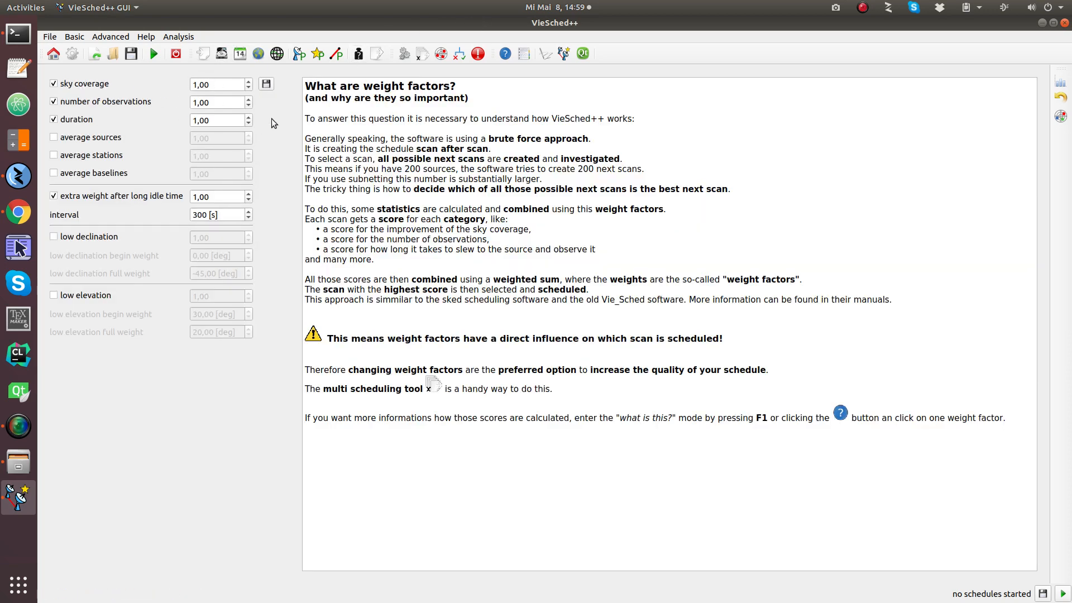
click(423, 54)
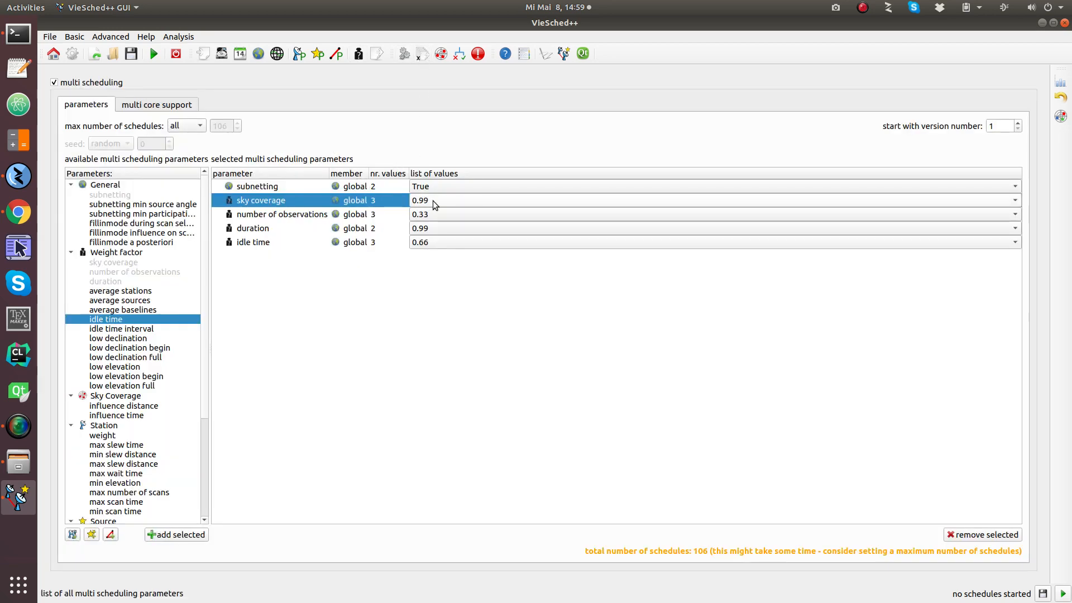
- Cycle through the listed values of the selected weight factors and browse the available station and source parameters
scroll(432, 215, down, 1)
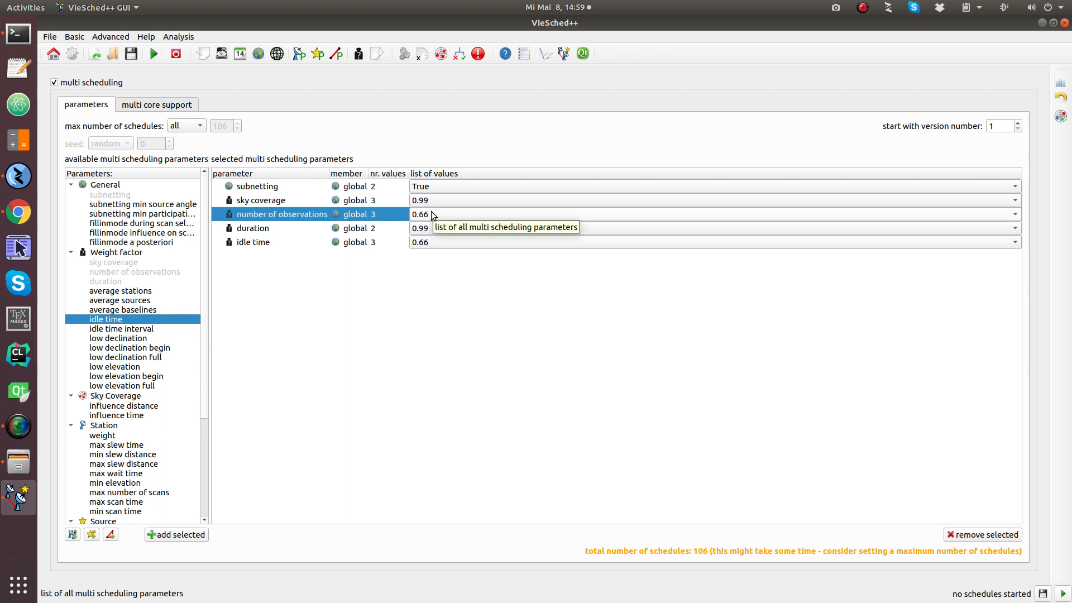
scroll(435, 230, down, 1)
scroll(435, 238, up, 1)
scroll(441, 229, up, 1)
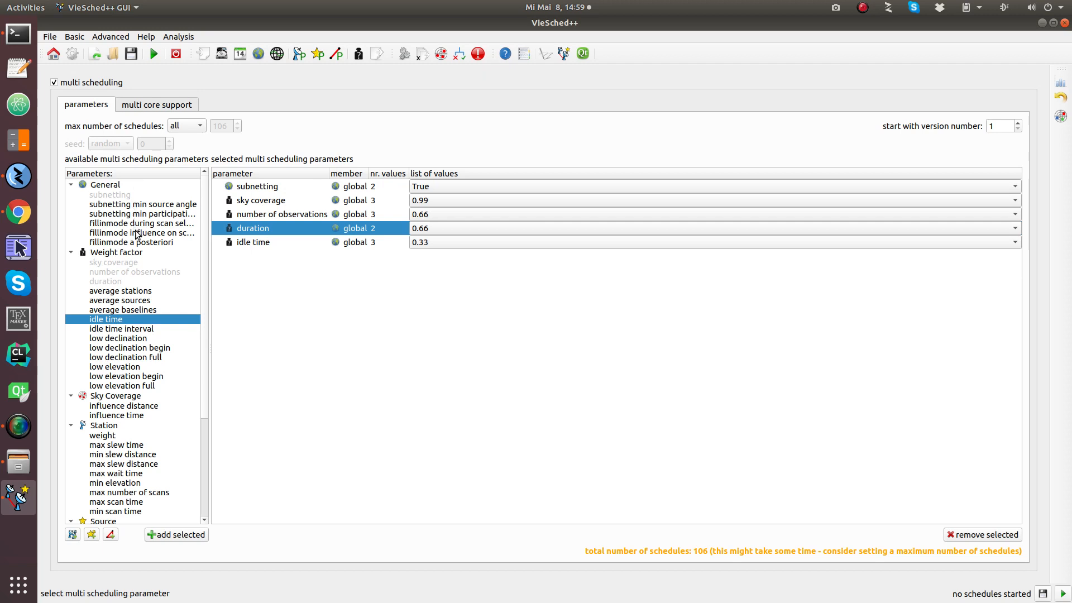
scroll(135, 230, down, 1)
scroll(135, 230, down, 2)
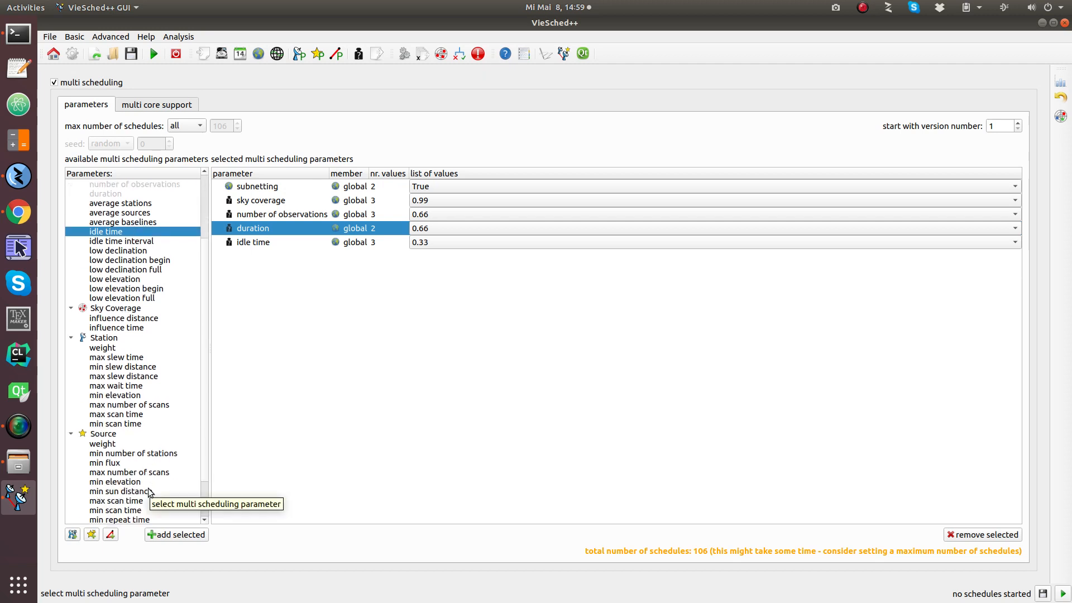
scroll(120, 361, up, 3)
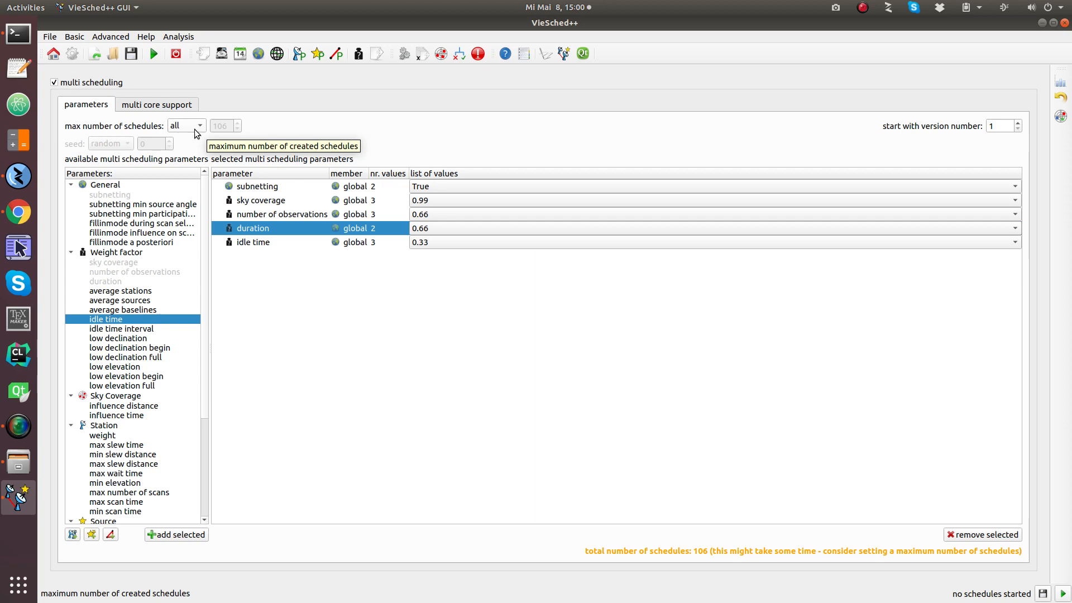
- Limit the maximum number of created schedules to a selected value of 20
scroll(195, 129, down, 1)
double_click(214, 128)
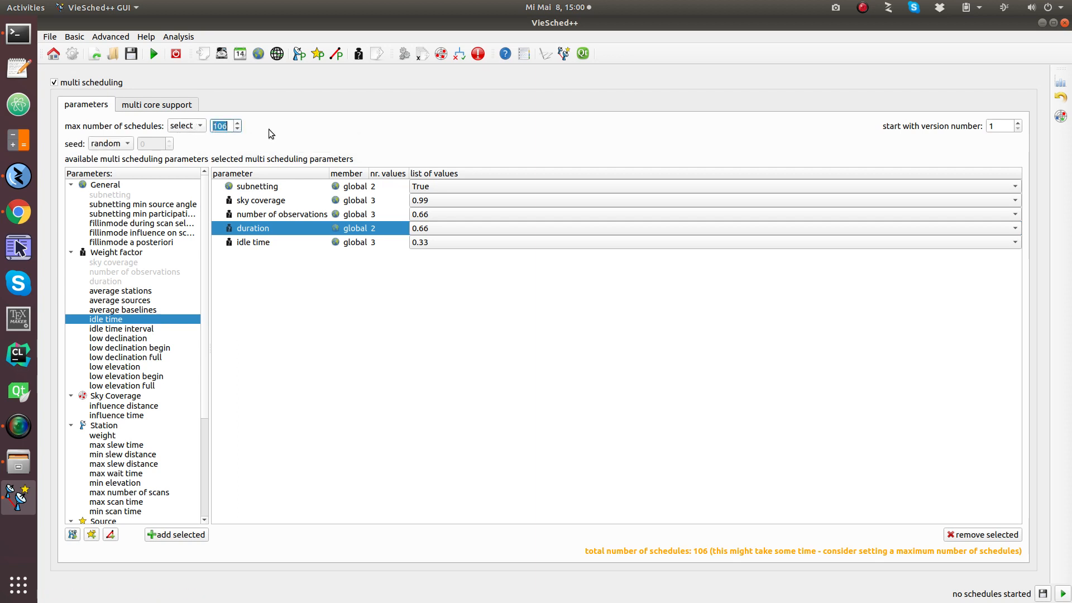
text(20)
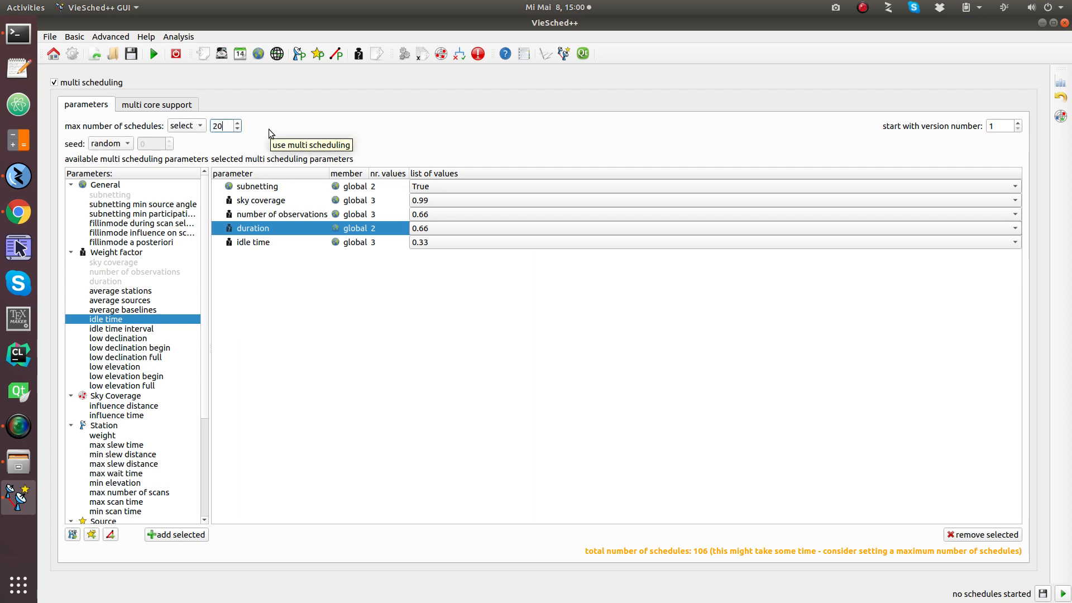
click(269, 129)
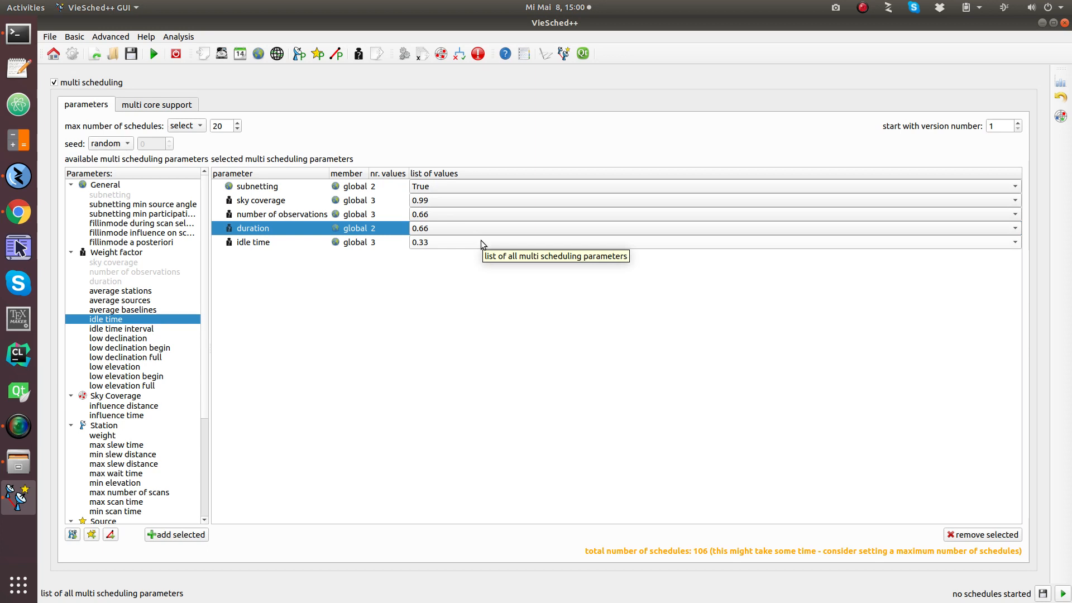
- Try a selected seed, return it to random, set the maximum number of schedules to all, and check the multi core support settings
scroll(113, 146, down, 1)
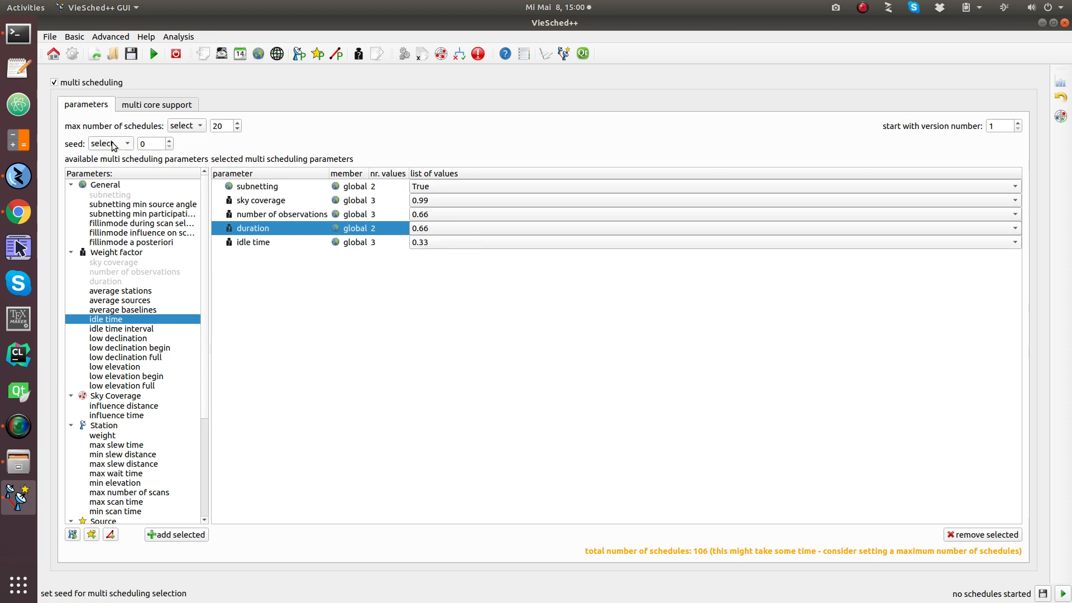
scroll(153, 142, up, 1)
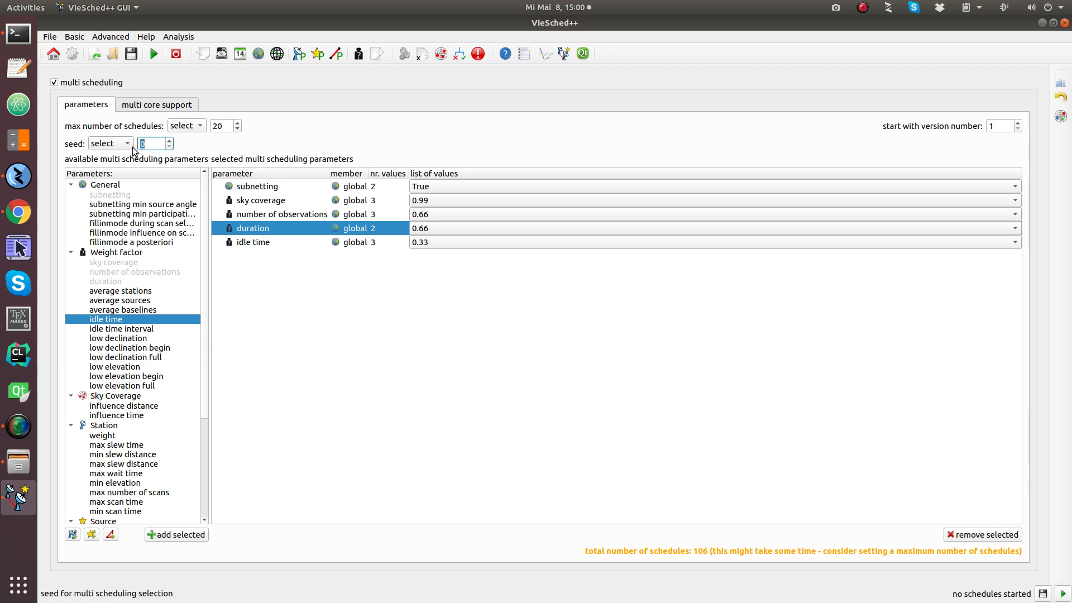
scroll(128, 144, up, 1)
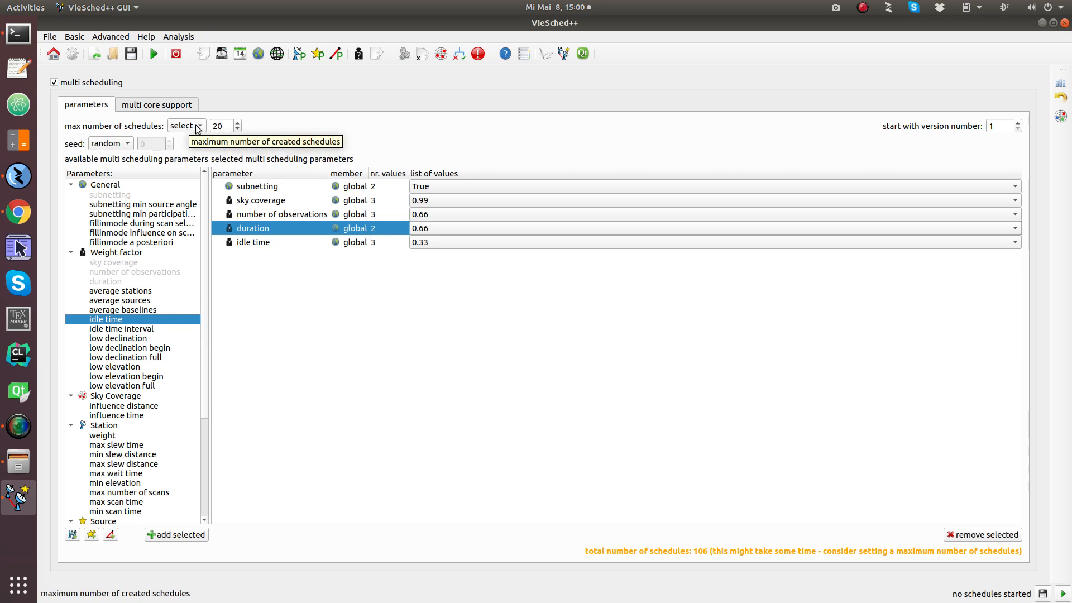
scroll(187, 127, up, 1)
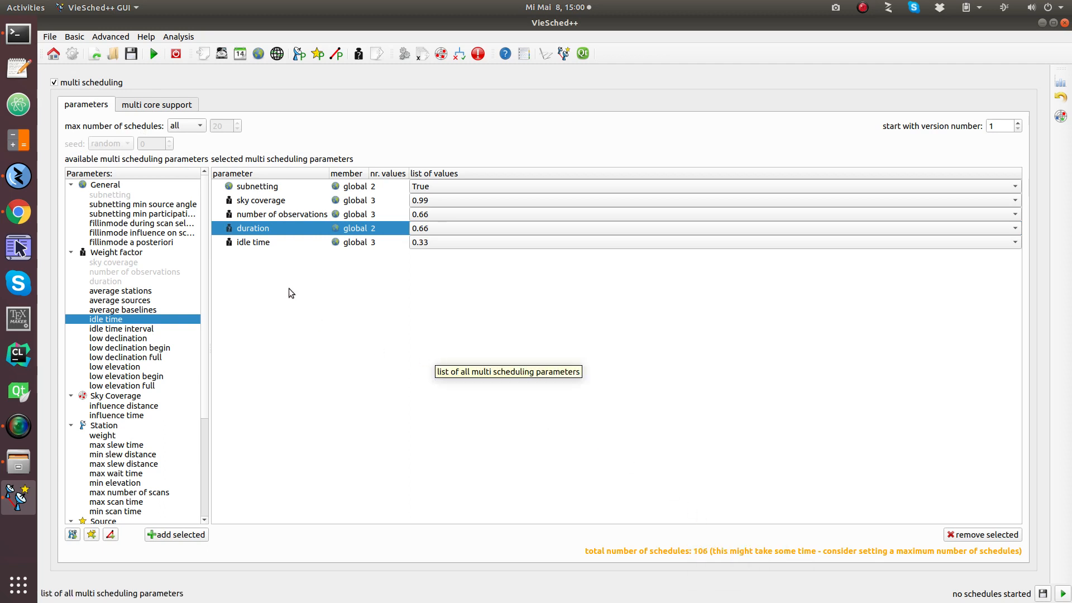
click(163, 109)
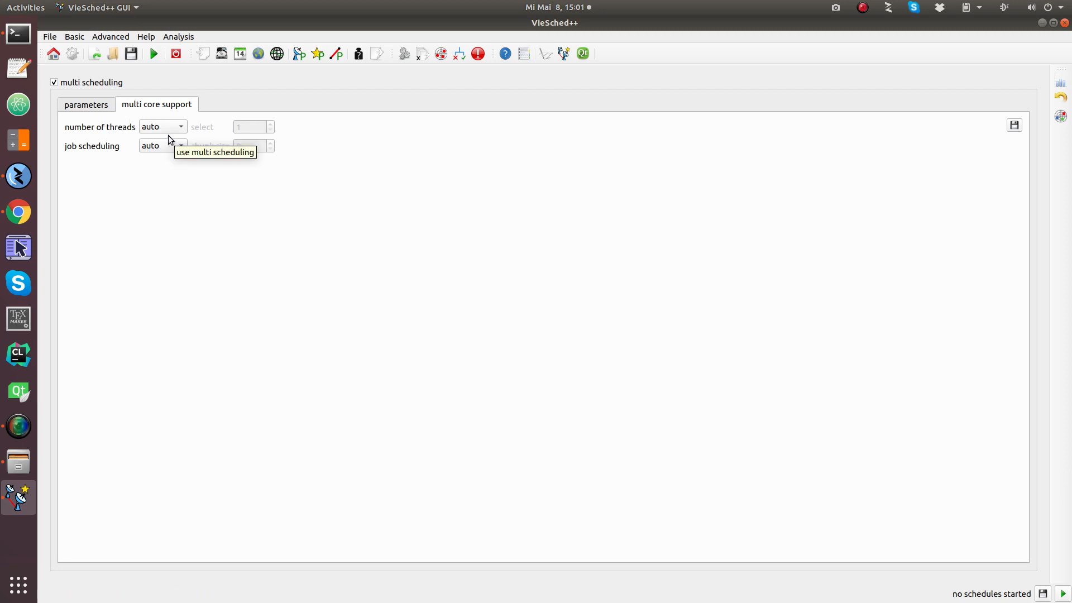
click(101, 106)
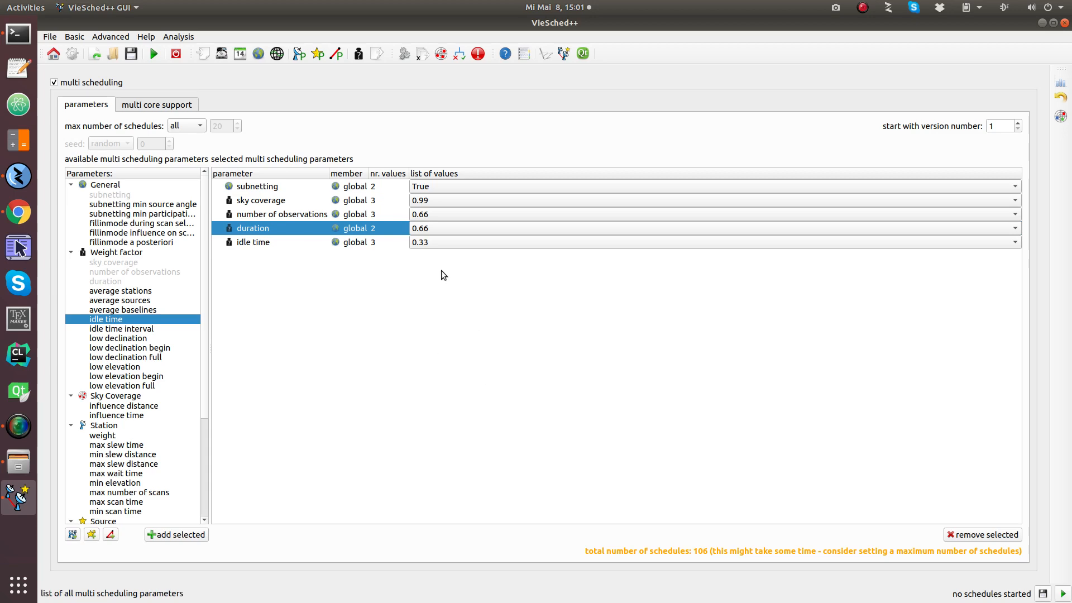
- Add an optimization condition requiring at least 3 scans per source for all sources, and save the parameter file and start creating the schedules
click(458, 53)
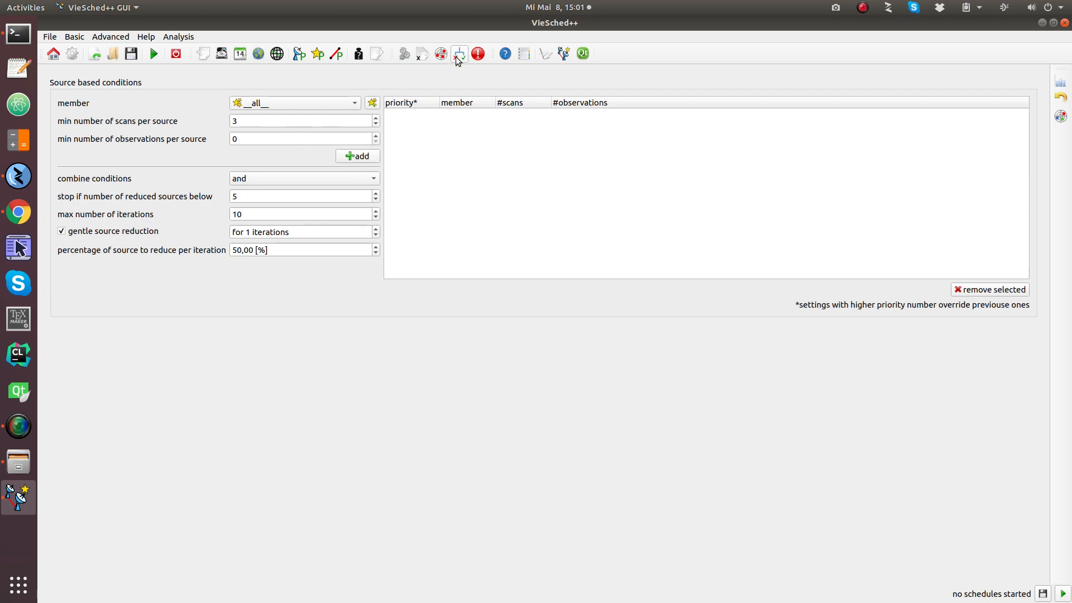
click(373, 159)
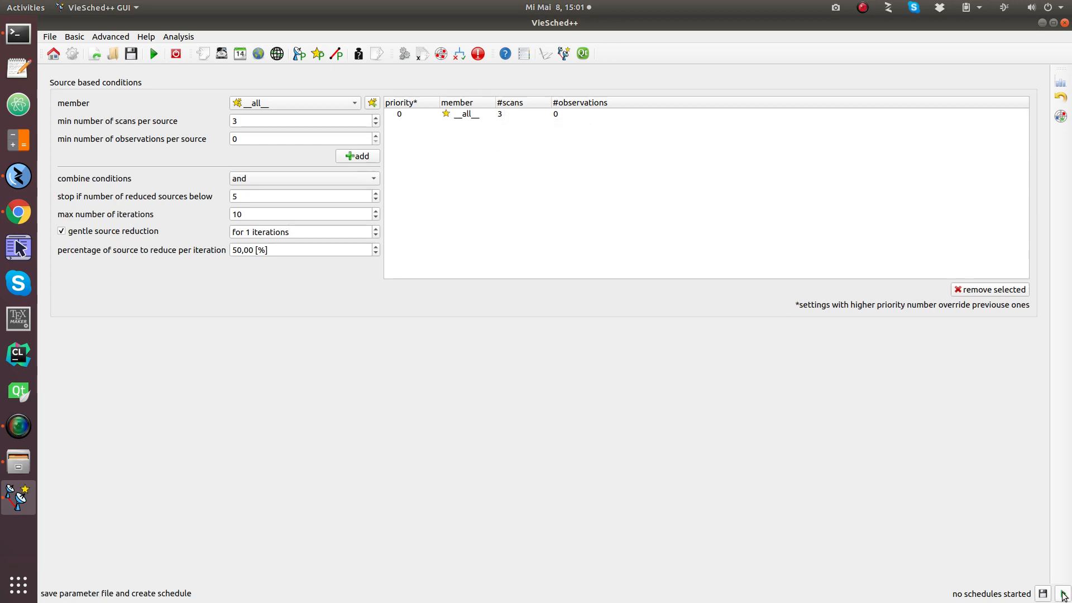
click(1062, 596)
click(611, 334)
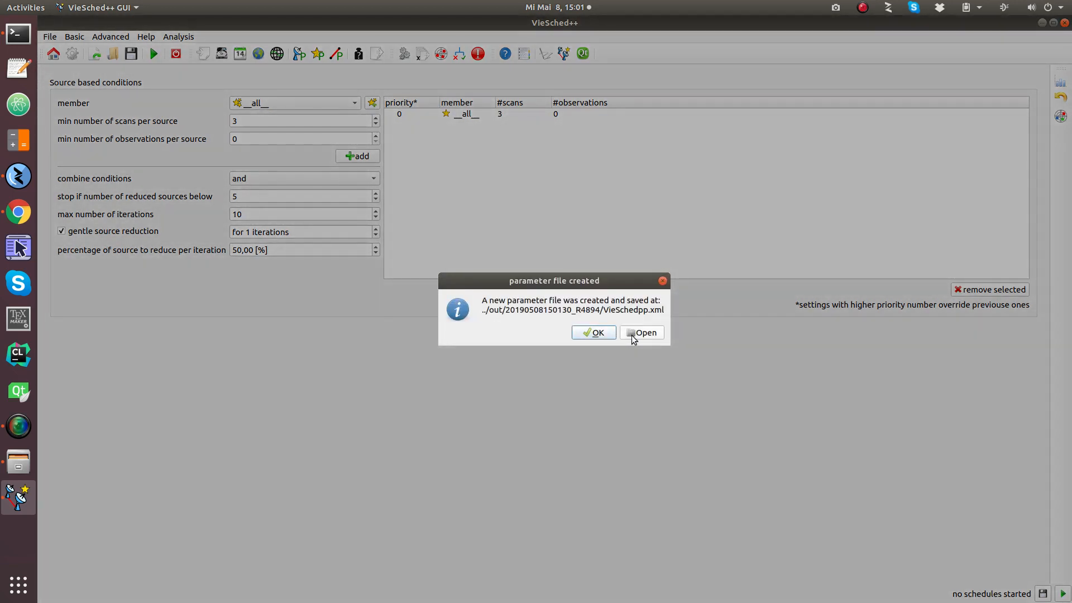
- Open the output folder of the new parameter file, look through the generated files, and return to the scheduling window
click(634, 337)
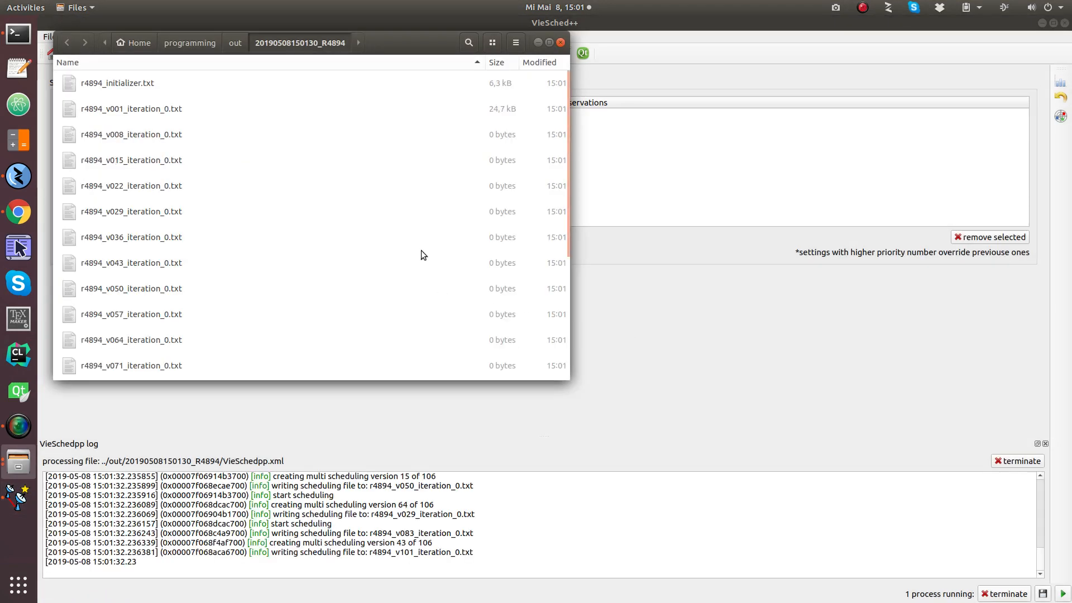
scroll(187, 117, down, 5)
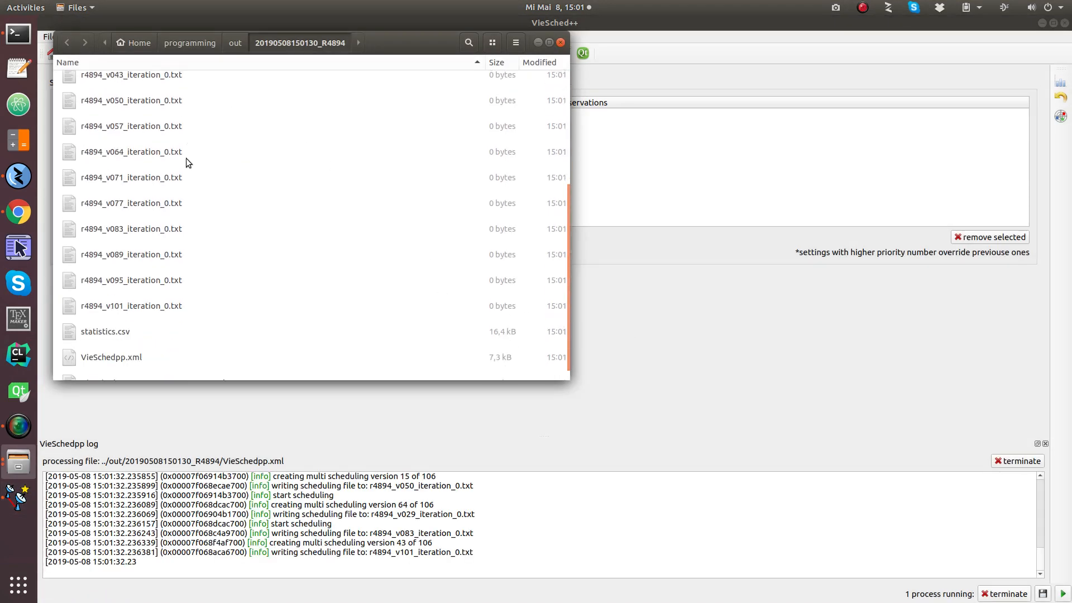
scroll(186, 159, up, 4)
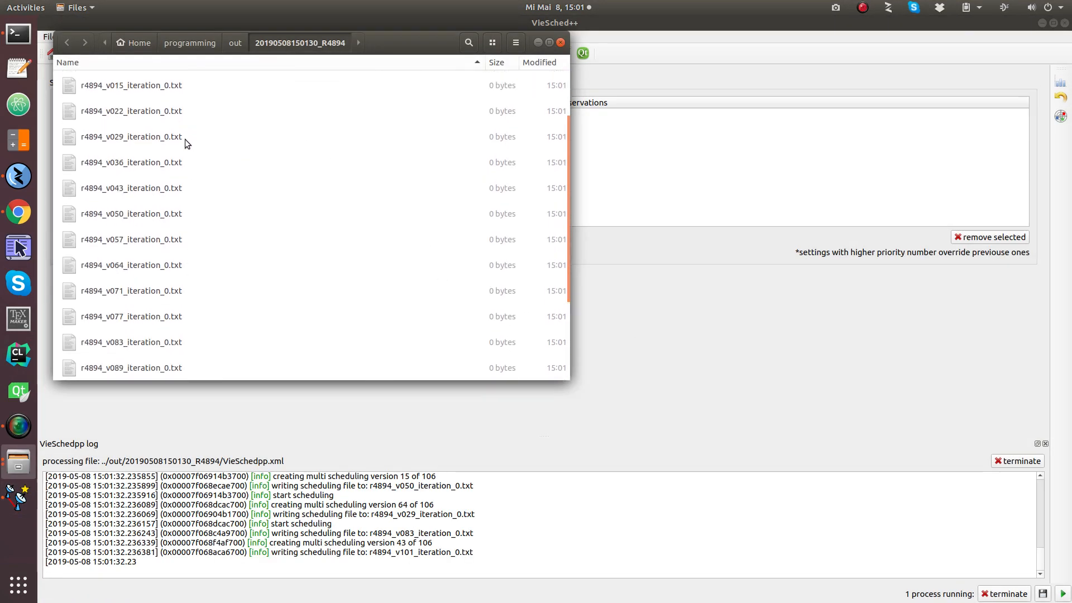
scroll(186, 142, down, 4)
click(369, 445)
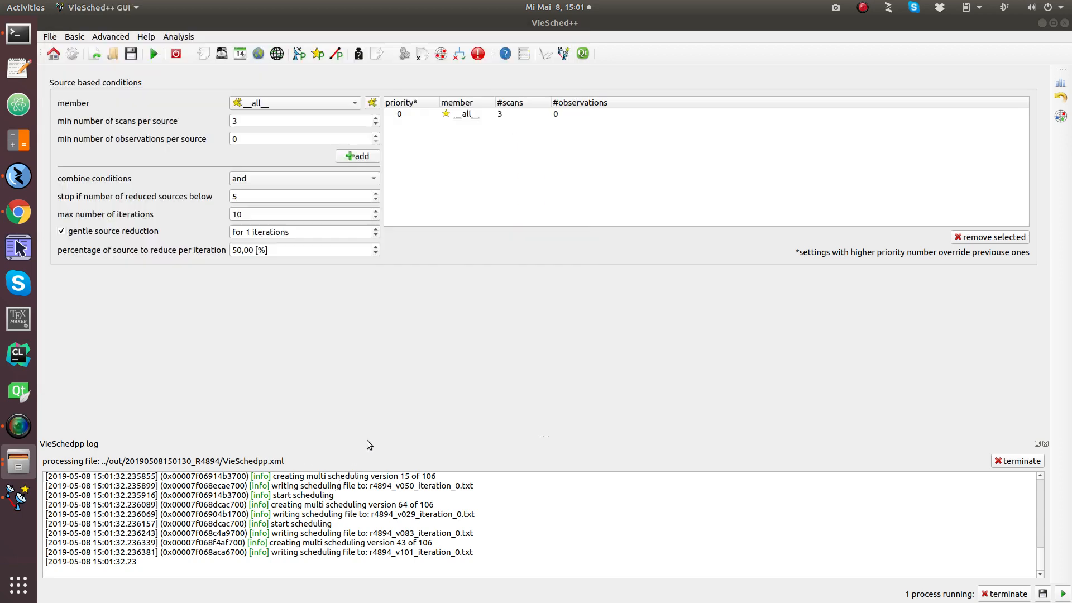
- Read through the scheduling log from the first entry down to the latest entries
scroll(357, 518, up, 15)
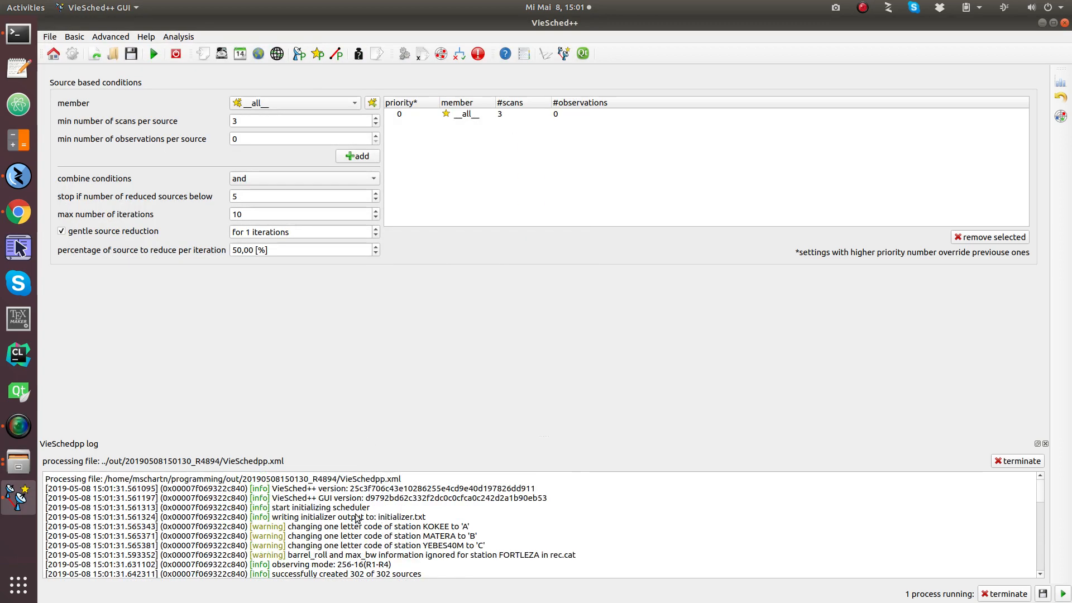
scroll(358, 518, down, 2)
scroll(310, 535, down, 15)
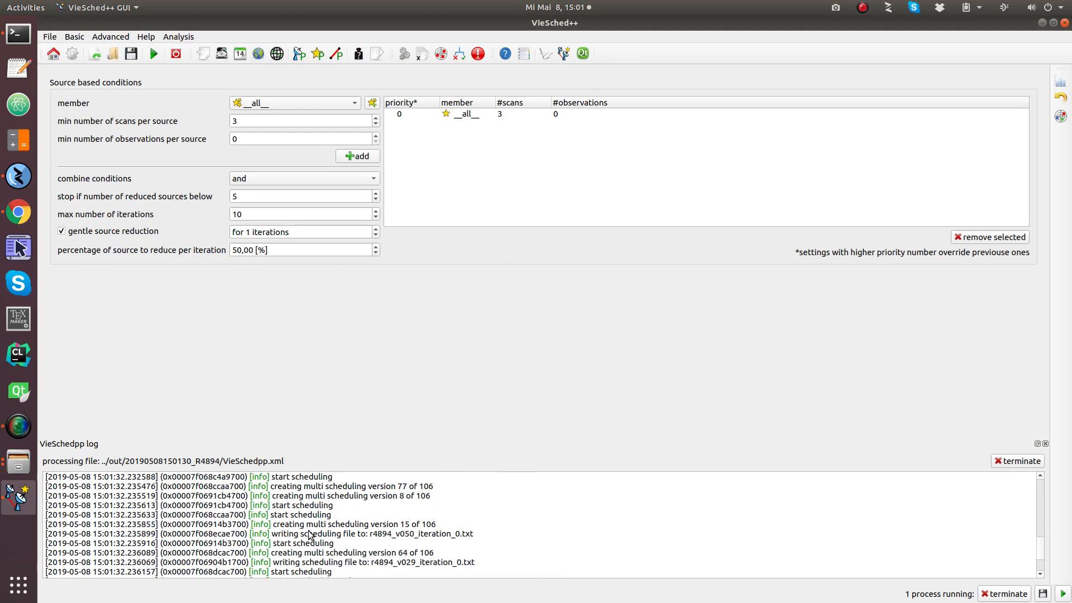
scroll(311, 535, down, 2)
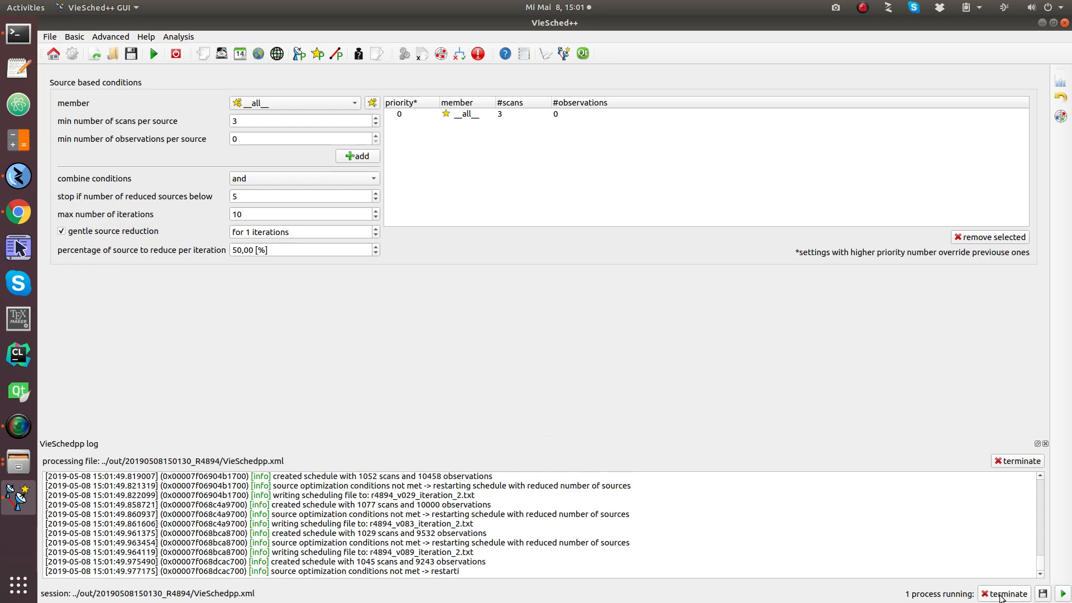
- View the source setup and the multi scheduling parameters, and terminate the running scheduling process
click(316, 55)
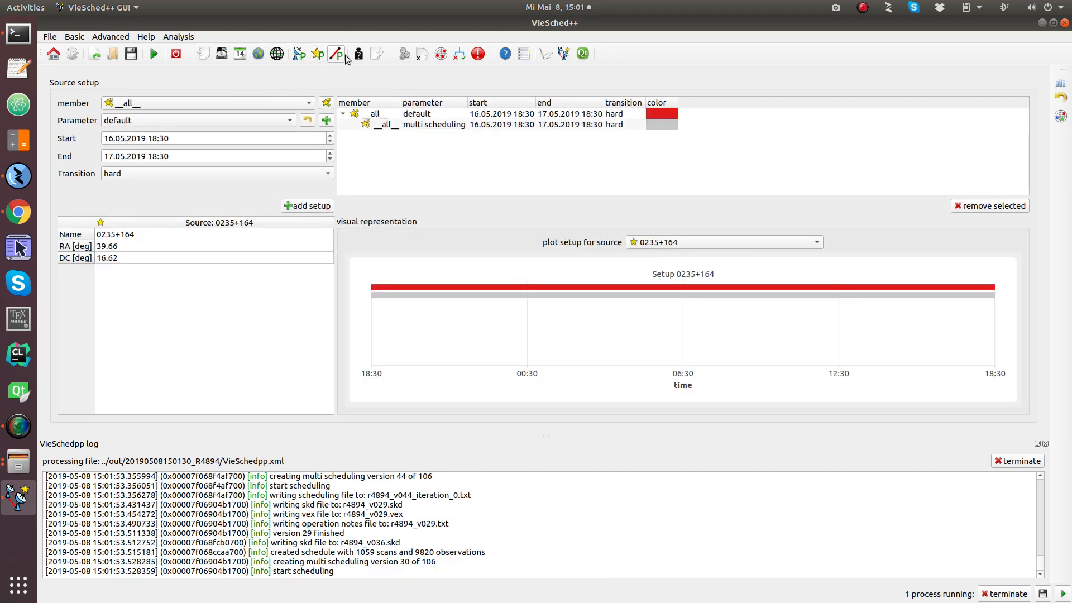
click(421, 55)
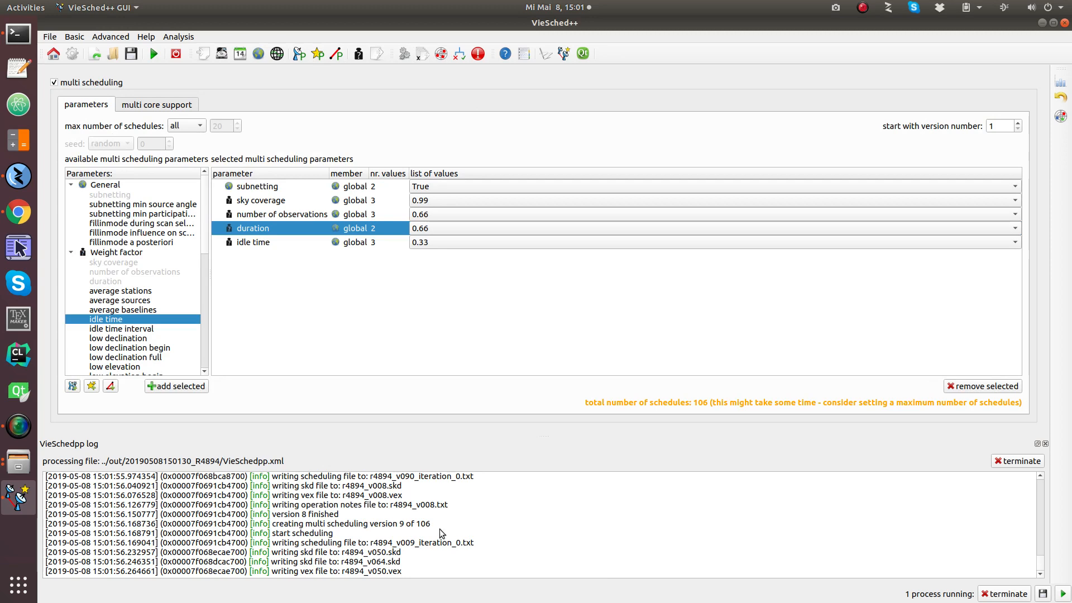
click(22, 461)
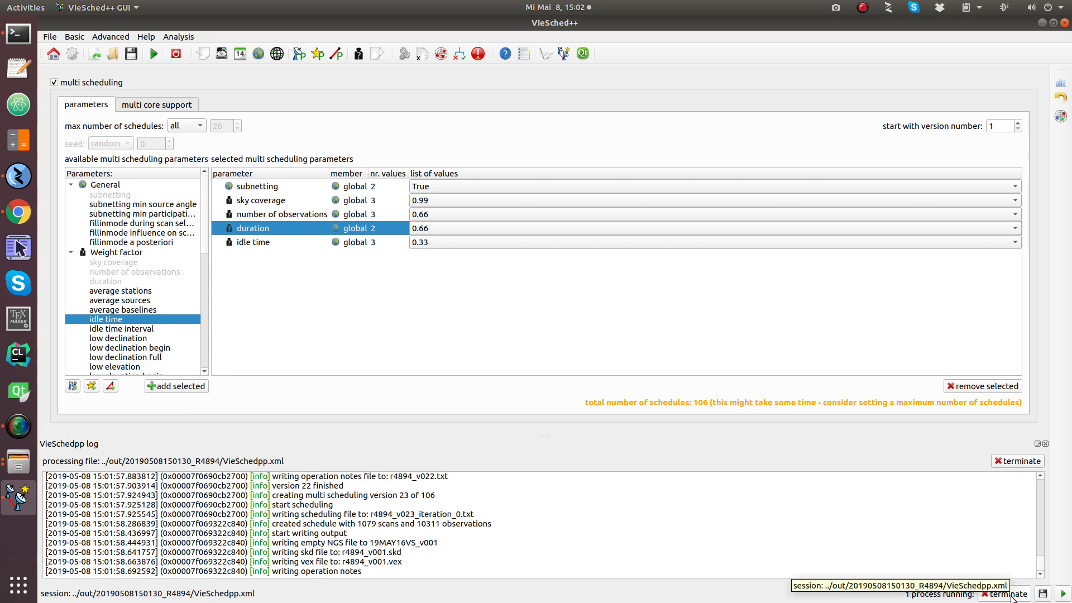
click(1010, 594)
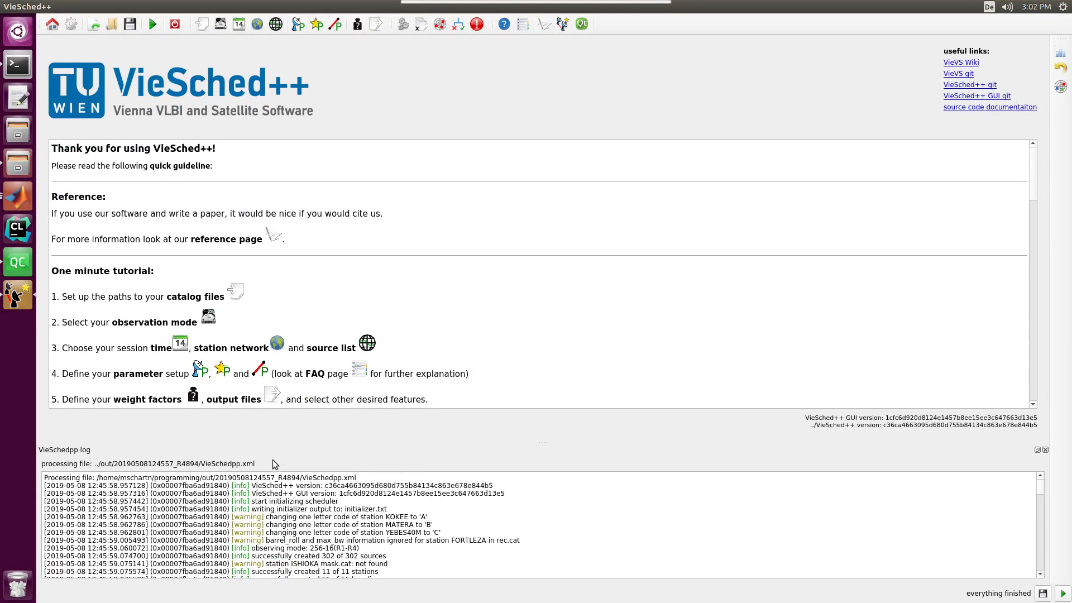
- Detach and enlarge the log of the R4894 run, and mark its entries on multi scheduling, OpenMP parallelization and number of threads
drag(272, 448, 287, 192)
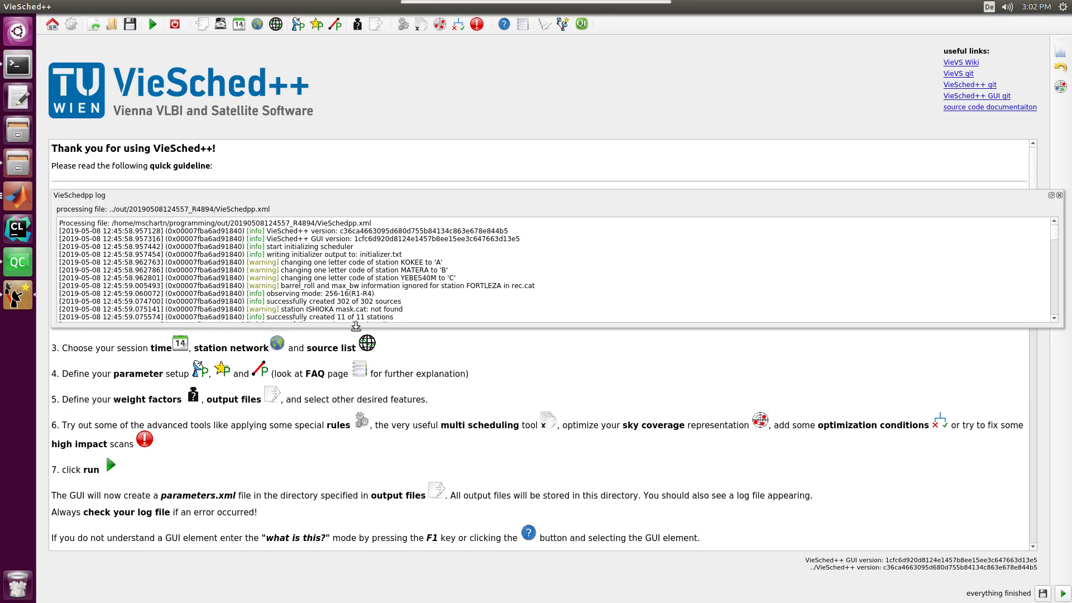
drag(354, 329, 368, 540)
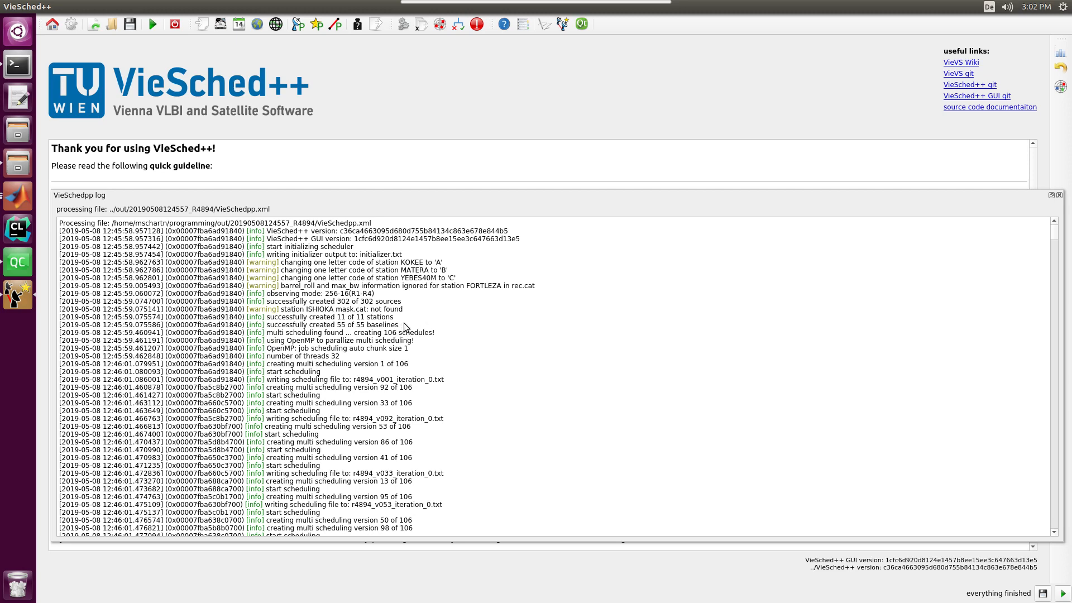
drag(328, 293, 379, 327)
drag(285, 333, 384, 339)
double_click(389, 335)
drag(267, 342, 353, 348)
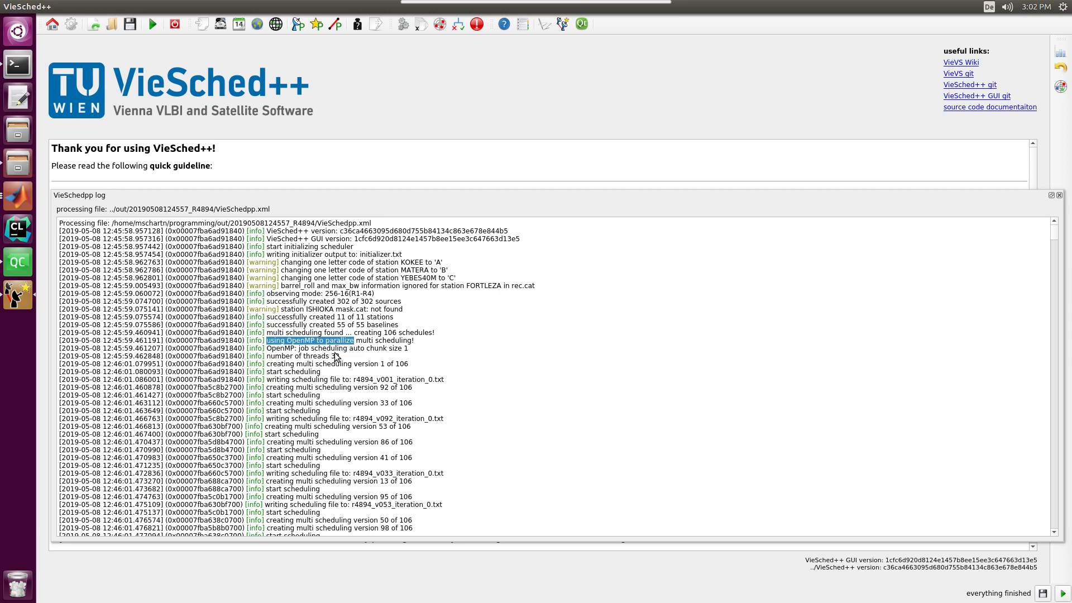
drag(340, 358, 334, 357)
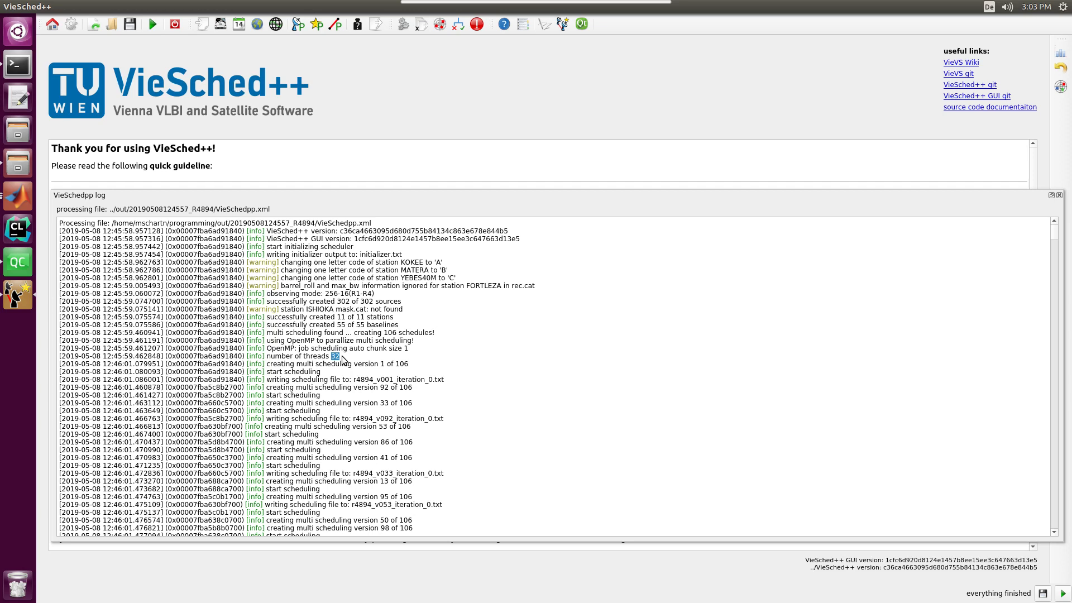
- Mark the block of log entries where the first multi scheduling versions are created, and return to the start of the log
scroll(424, 341, down, 6)
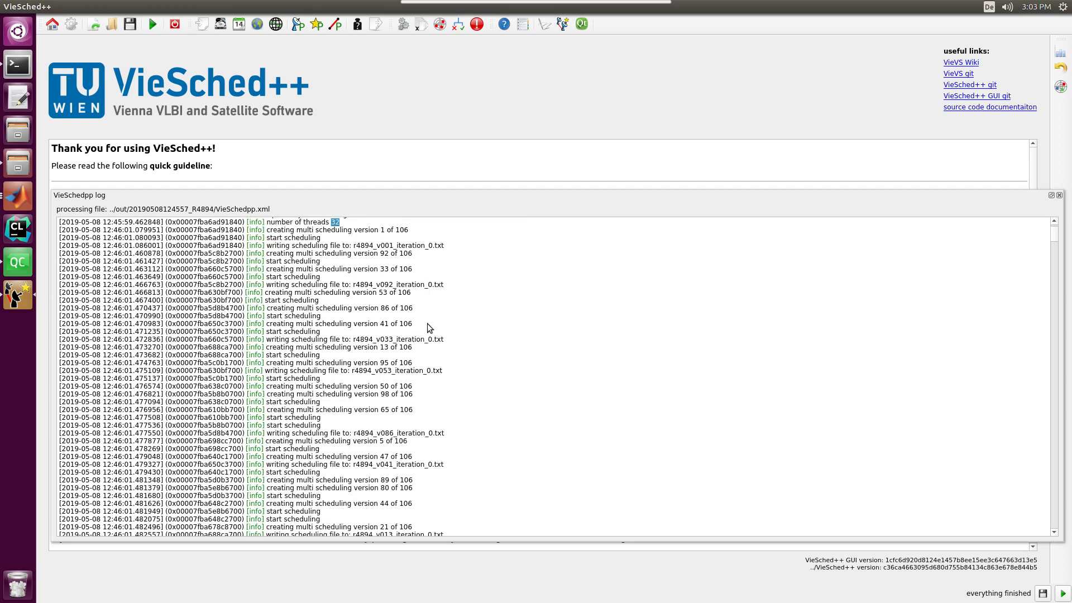
scroll(426, 335, up, 1)
drag(421, 260, 434, 357)
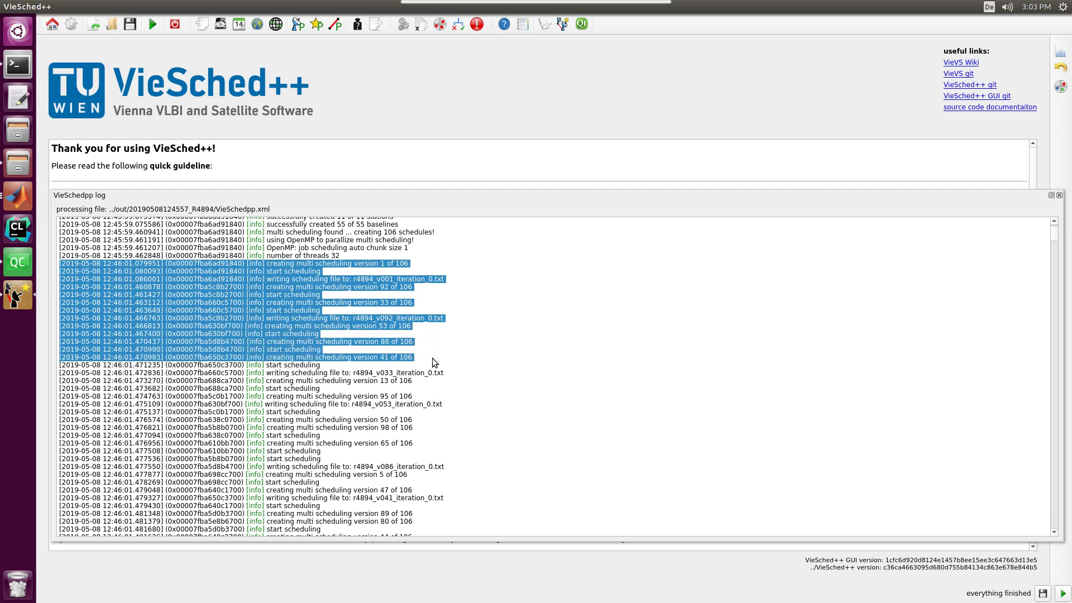
click(428, 326)
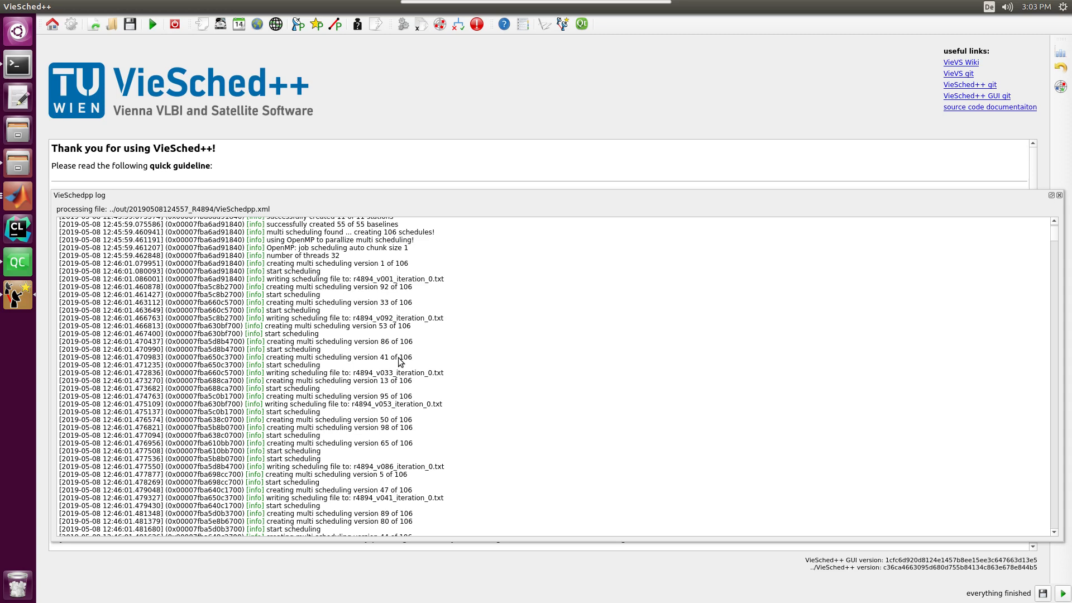
scroll(399, 360, up, 5)
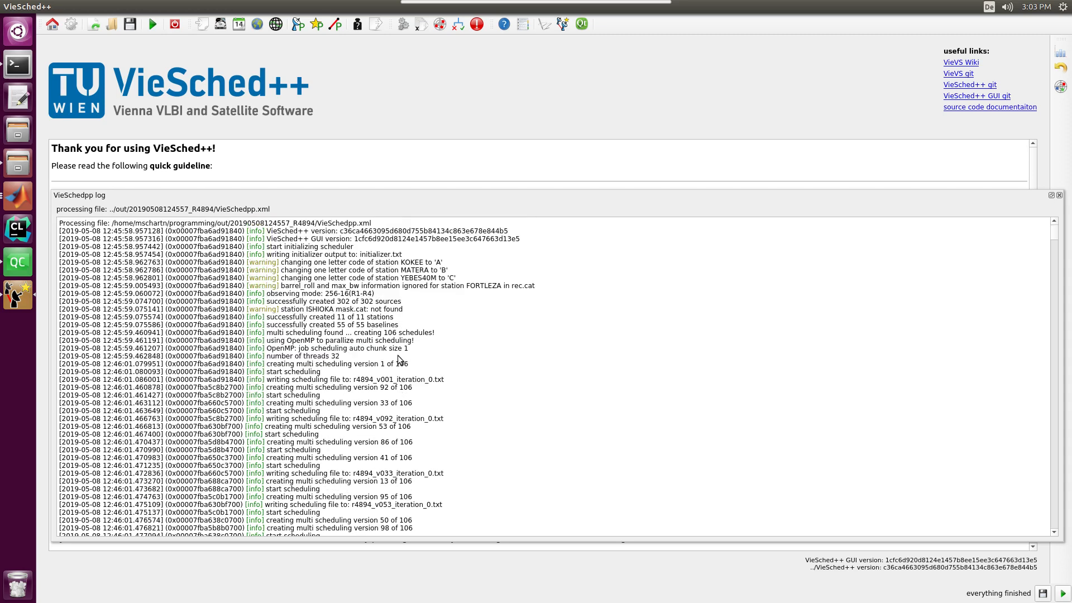
- Mark the thread identifiers in the log for the GUI version entry and for versions 1, 92 and 53, and close the log window
double_click(213, 239)
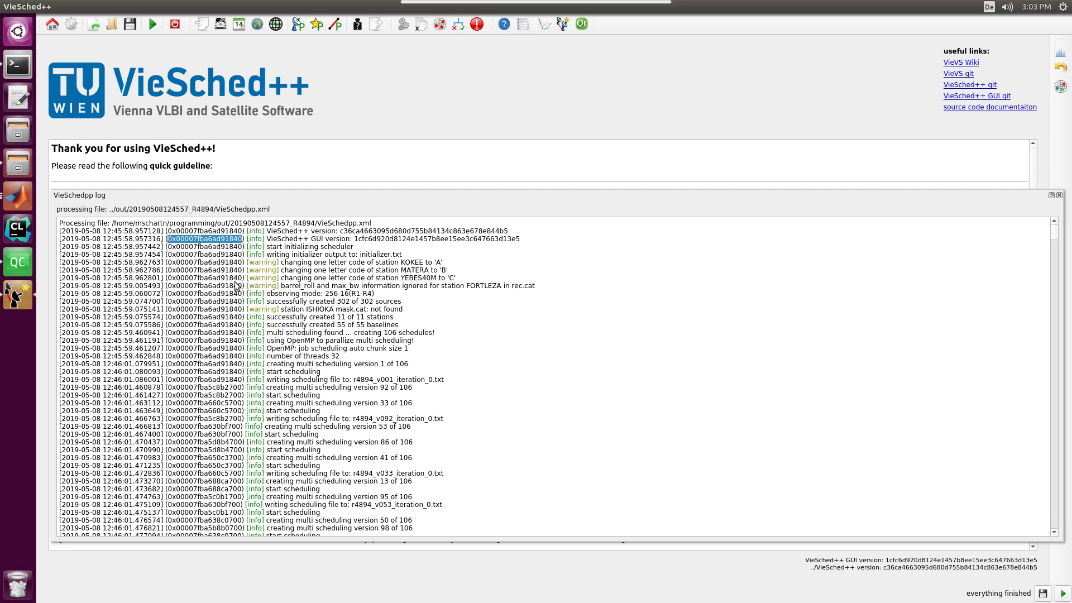
scroll(256, 312, down, 3)
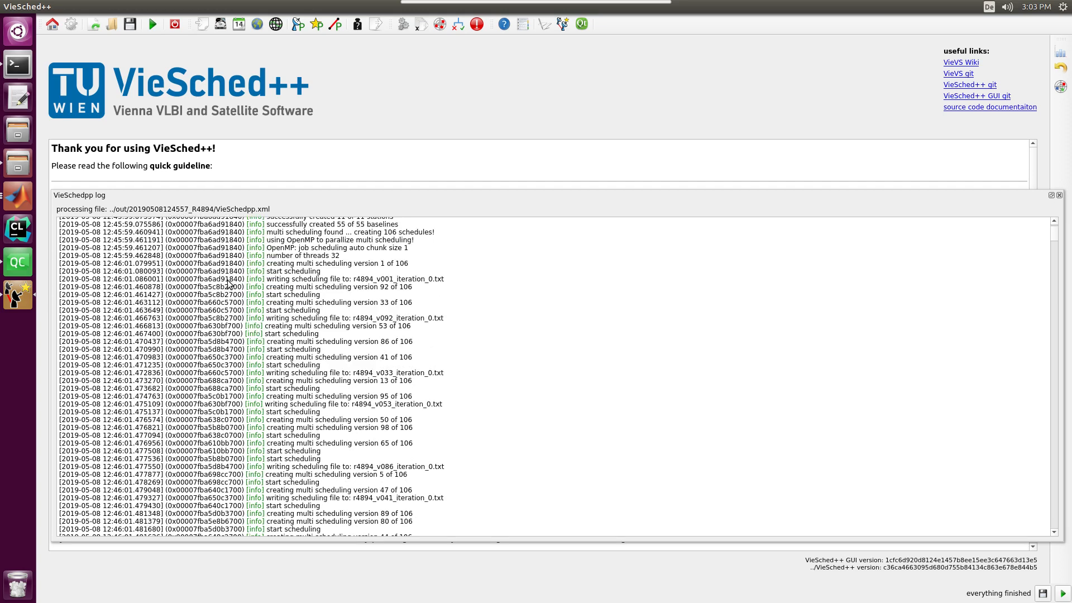
triple_click(319, 264)
click(220, 264)
double_click(219, 264)
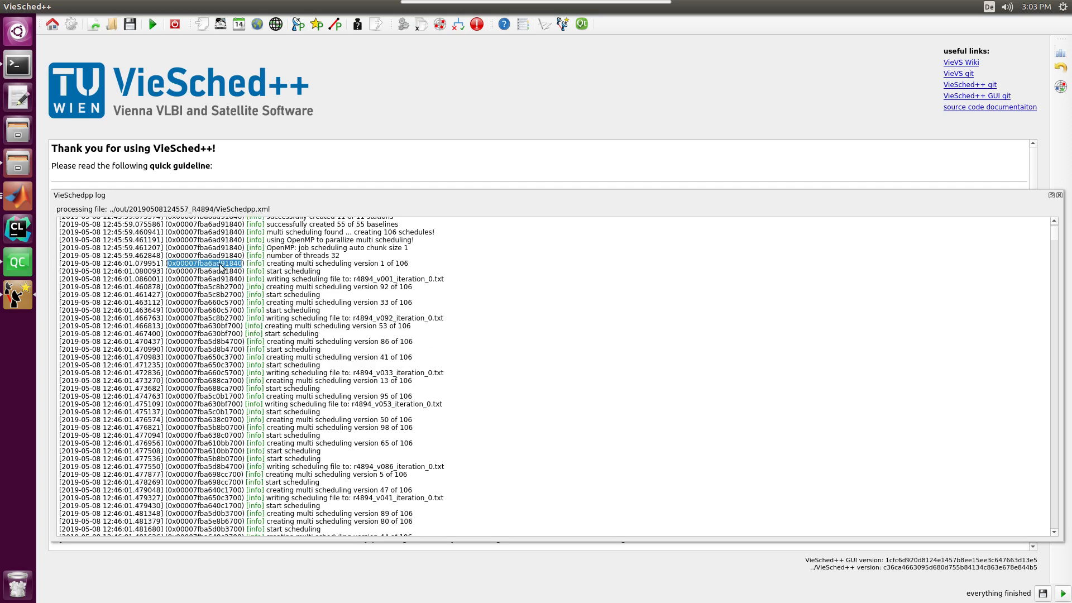
click(232, 291)
double_click(233, 290)
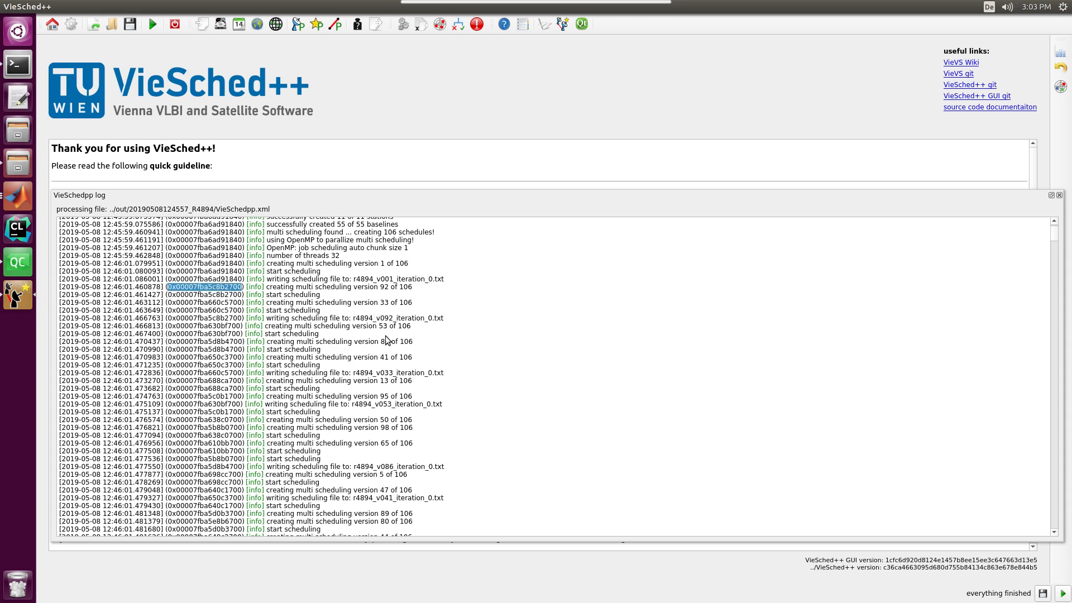
double_click(227, 326)
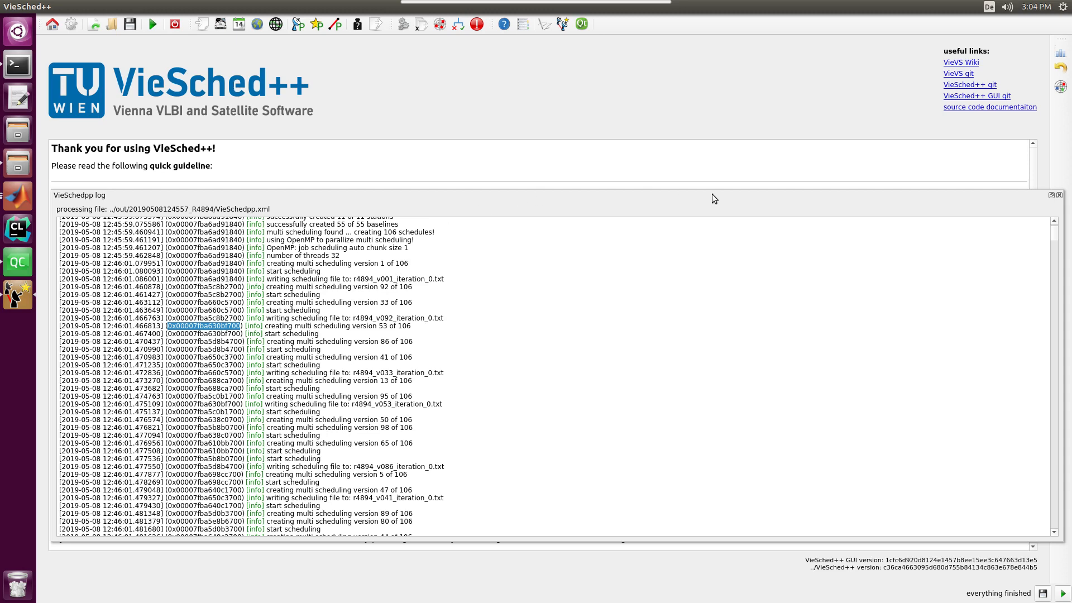
drag(768, 201, 1011, 373)
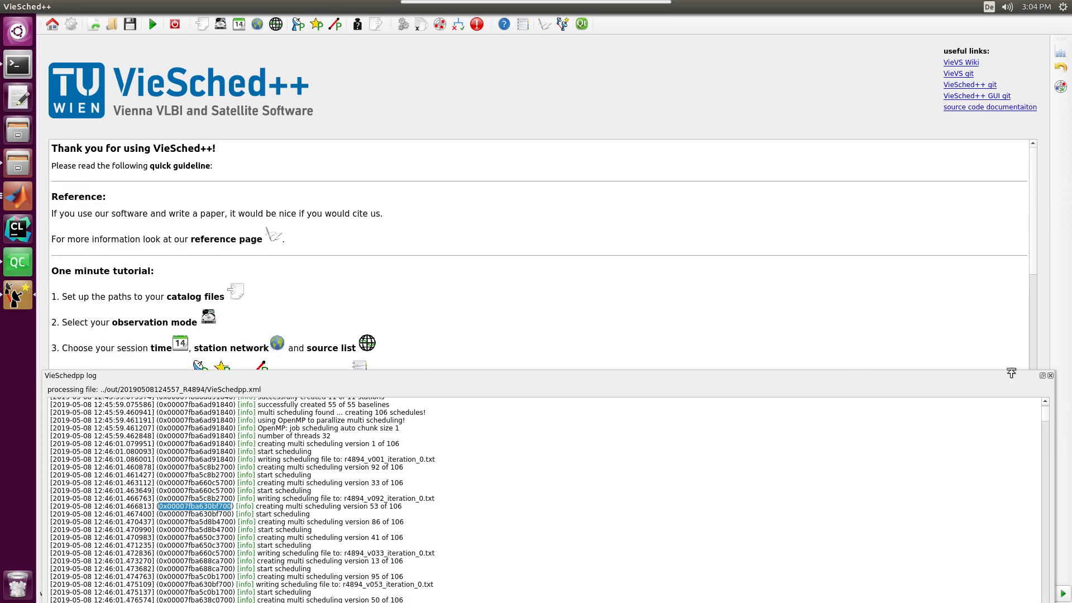
click(1050, 375)
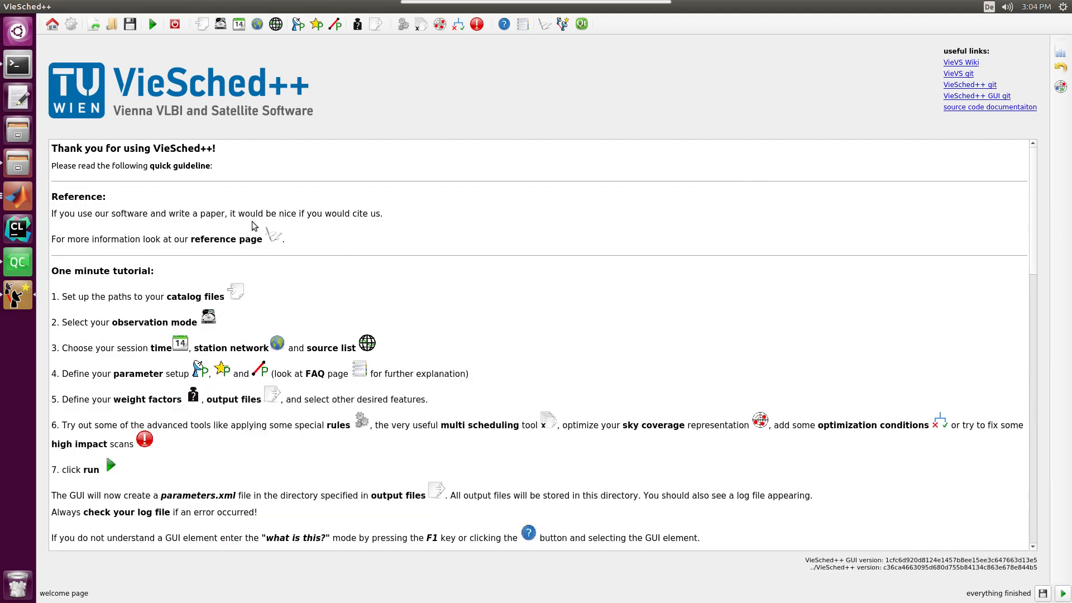
click(21, 165)
drag(801, 149, 587, 88)
double_click(562, 85)
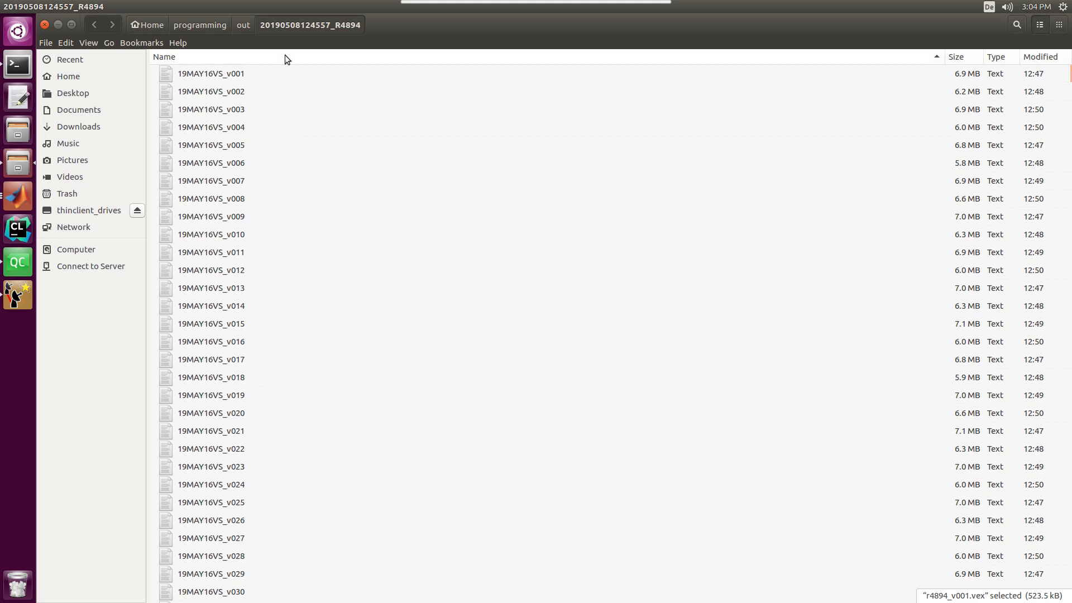
scroll(751, 174, down, 5)
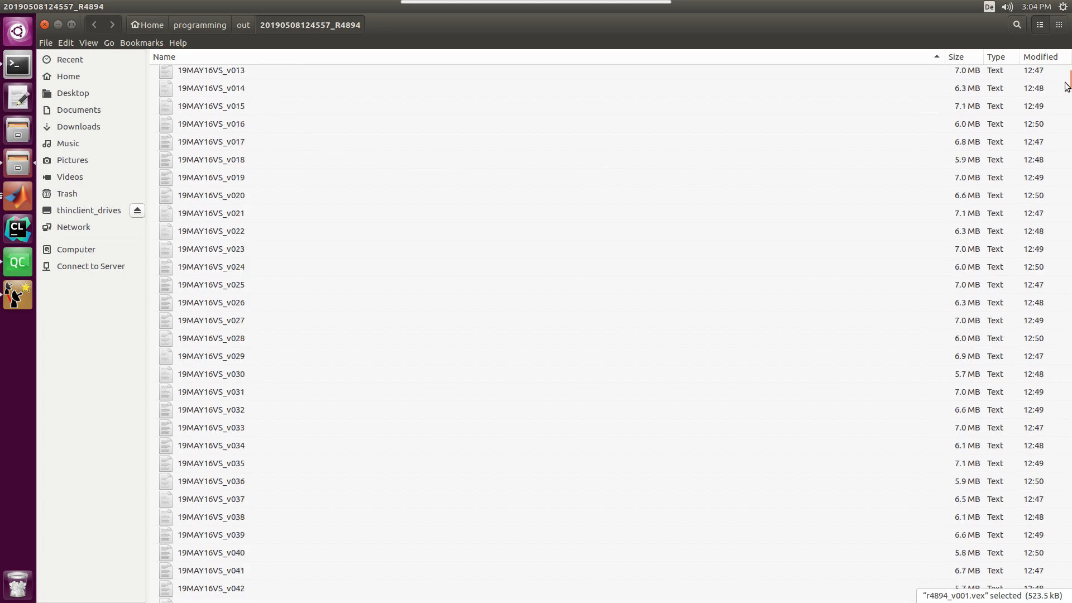
drag(1068, 83, 1069, 60)
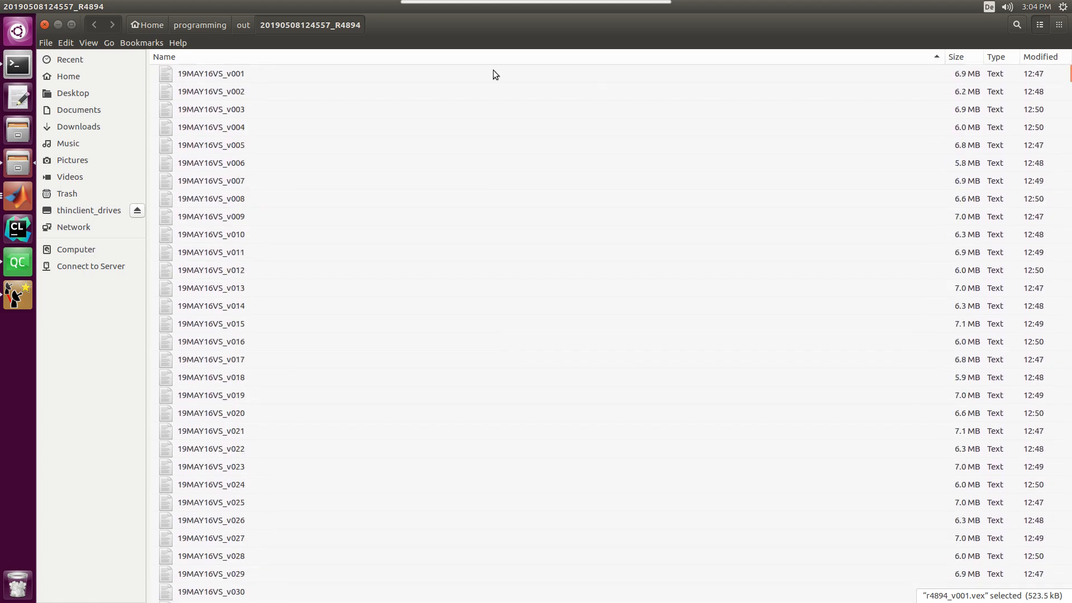
- Mark the first and last NGS files, 19MAY16VS_v001 and 19MAY16VS_v106, and briefly check the VieSched++ window before returning to the folder
click(230, 77)
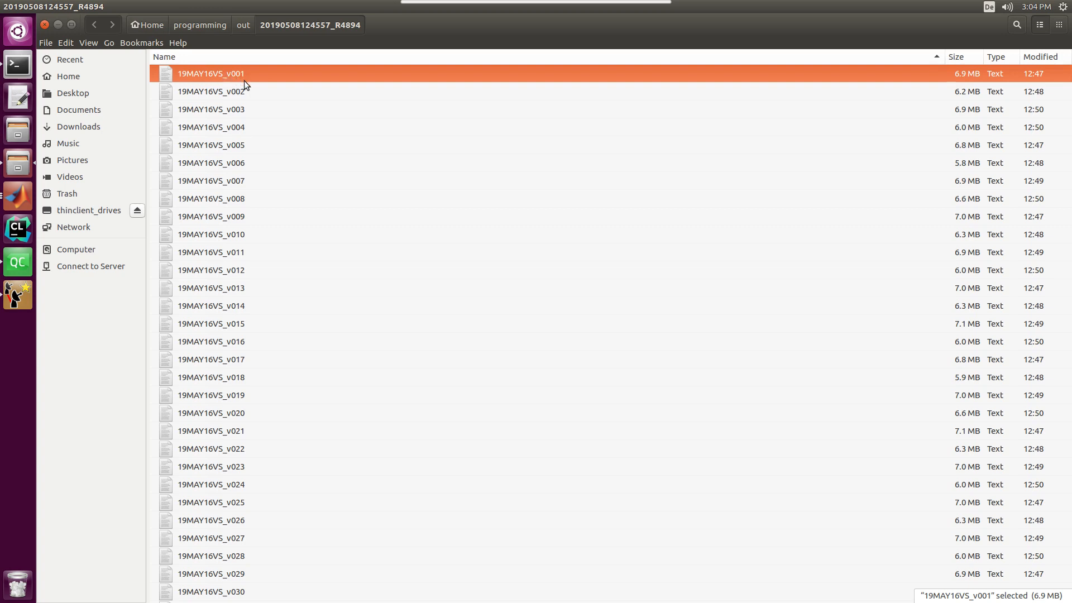
scroll(244, 84, down, 10)
scroll(237, 148, down, 20)
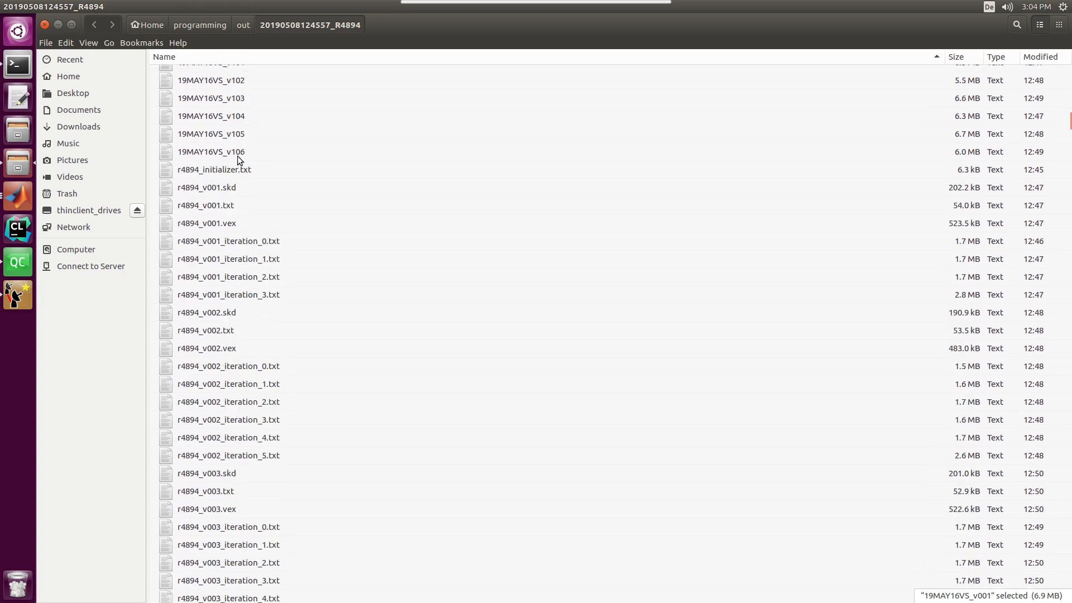
click(238, 154)
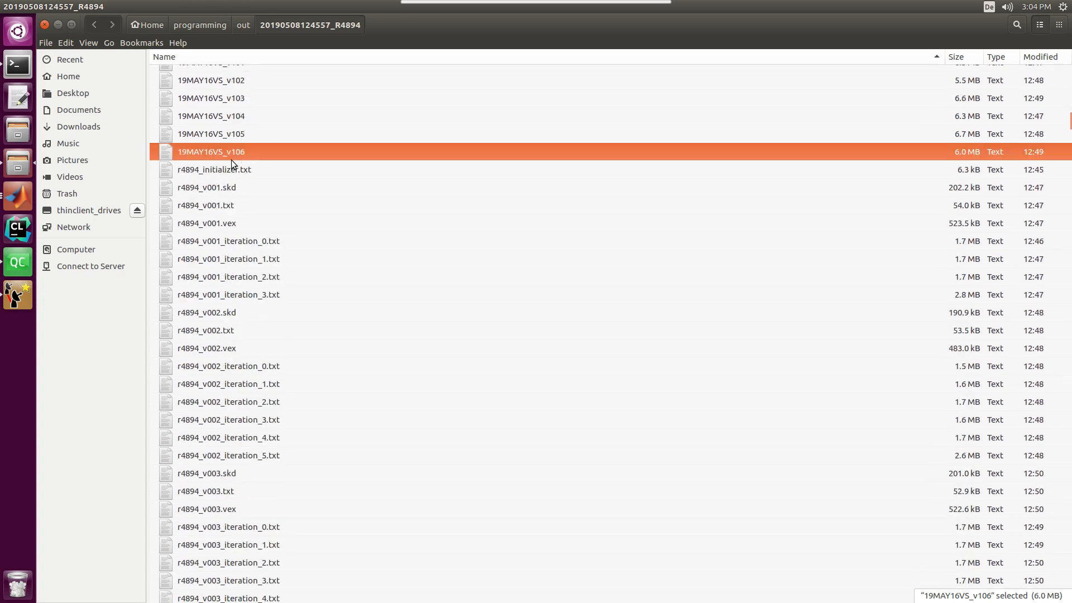
click(18, 304)
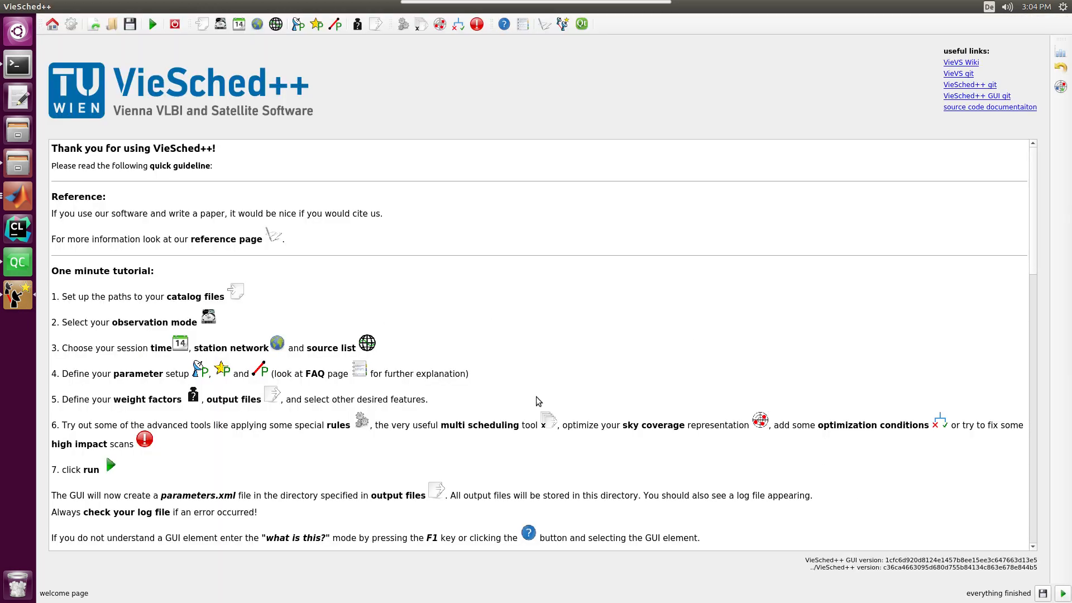
click(18, 163)
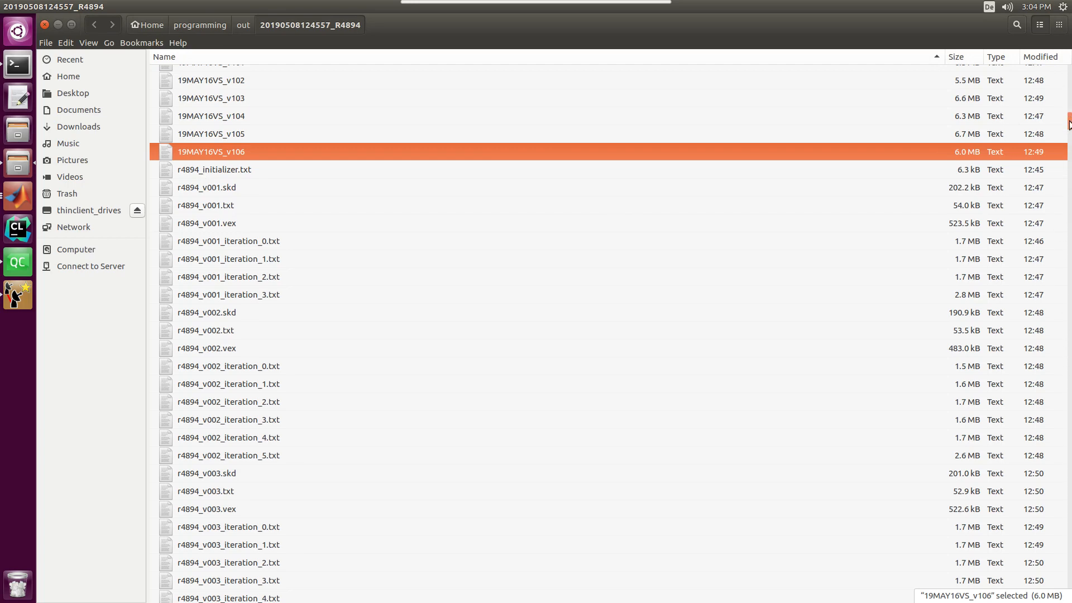
- Open the log file VieSchedpp_2019-05-08_12-45-58.000.log from the end of the folder listing and go to its last entries
drag(1067, 123, 1068, 600)
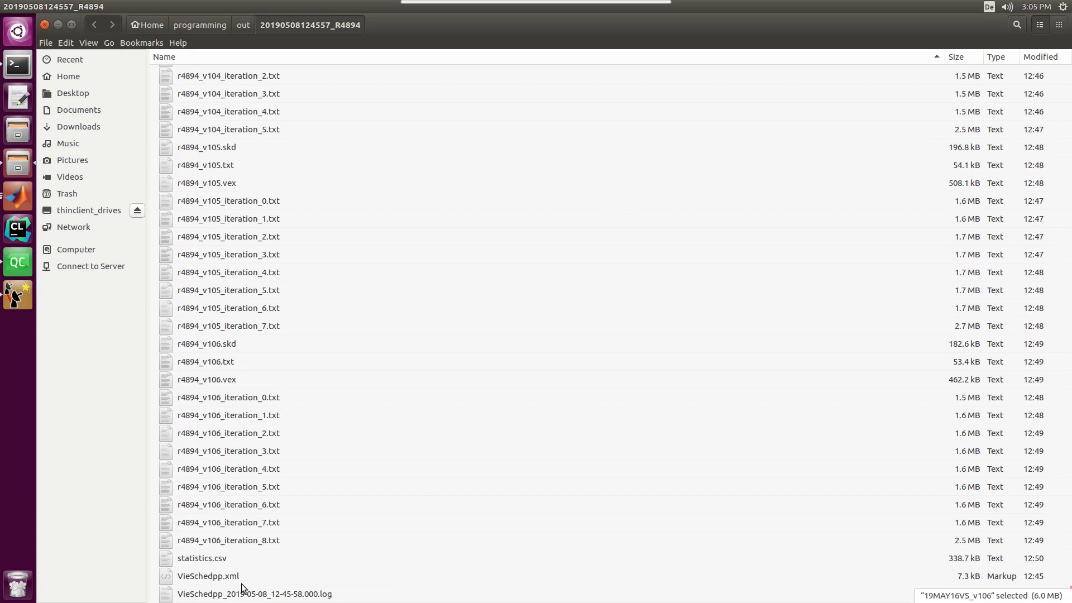
double_click(207, 595)
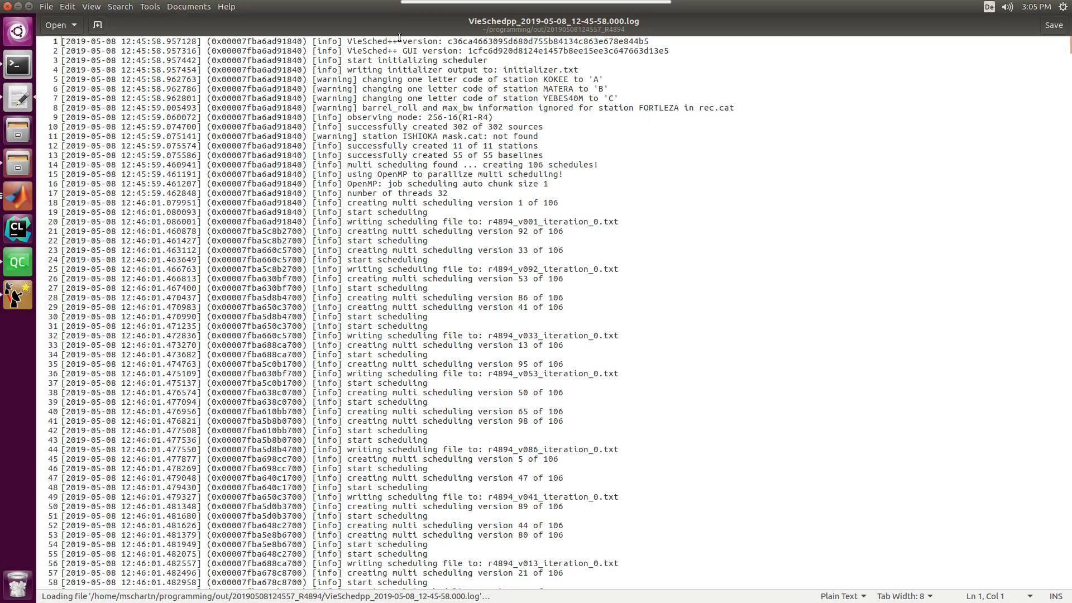
scroll(617, 215, down, 3)
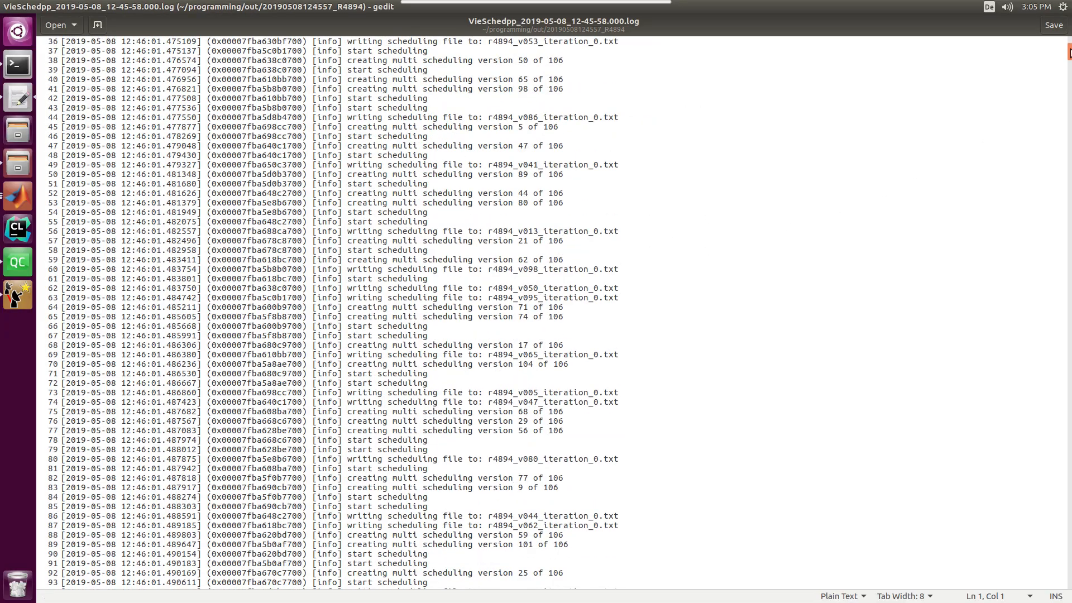
drag(1069, 53, 1070, 592)
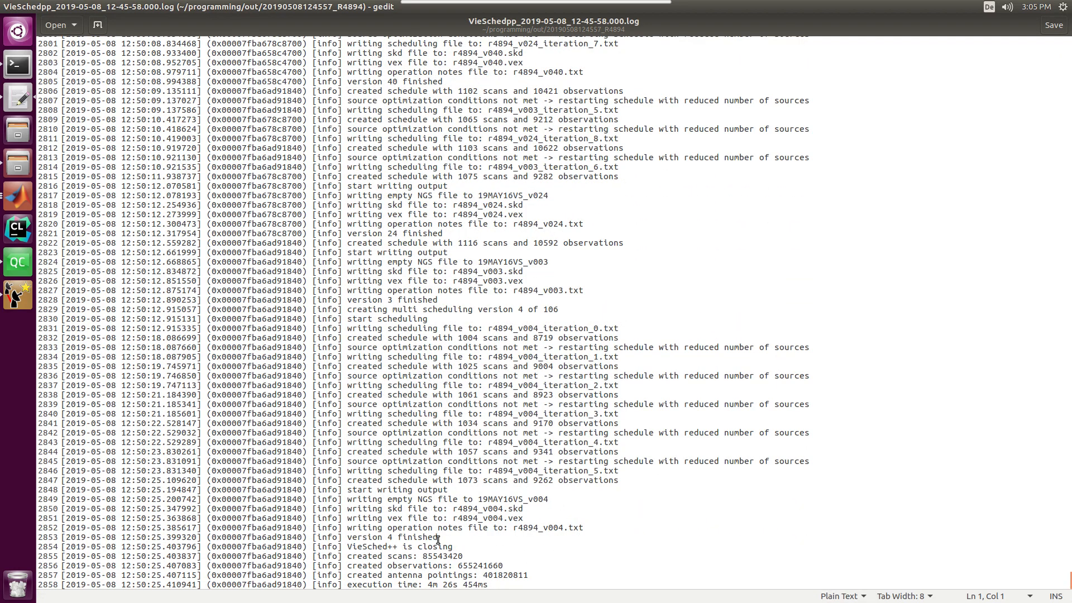
- Mark the final log entries on created scans, observations, antenna pointings and execution time, and close the log file
triple_click(157, 548)
drag(157, 548, 447, 557)
click(470, 551)
mouse_move(488, 566)
mouse_down()
mouse_move(473, 565)
mouse_move(498, 575)
mouse_up()
drag(492, 584, 18, 551)
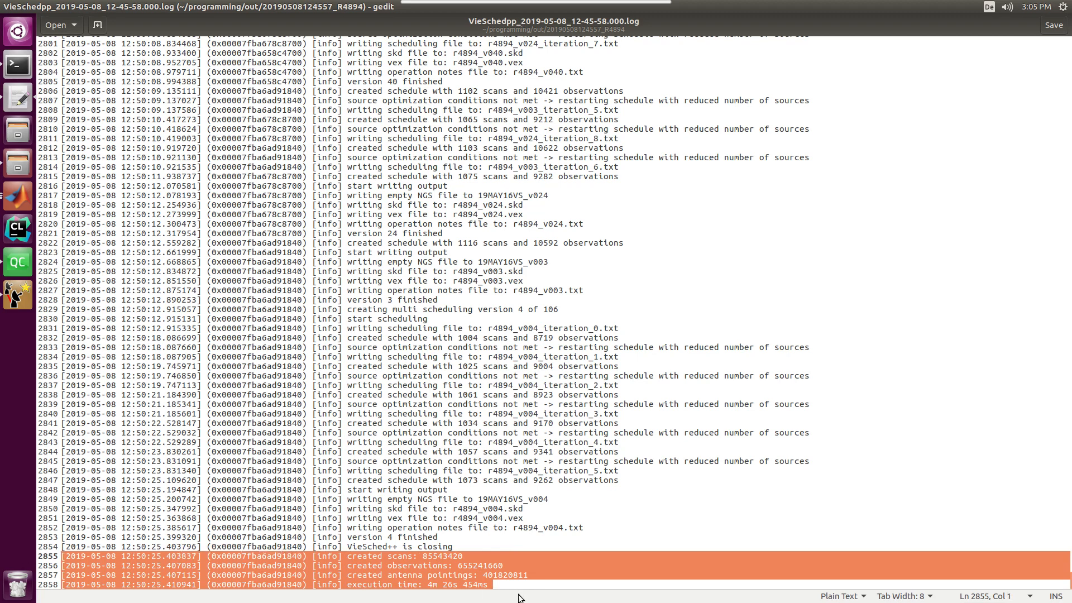
click(558, 583)
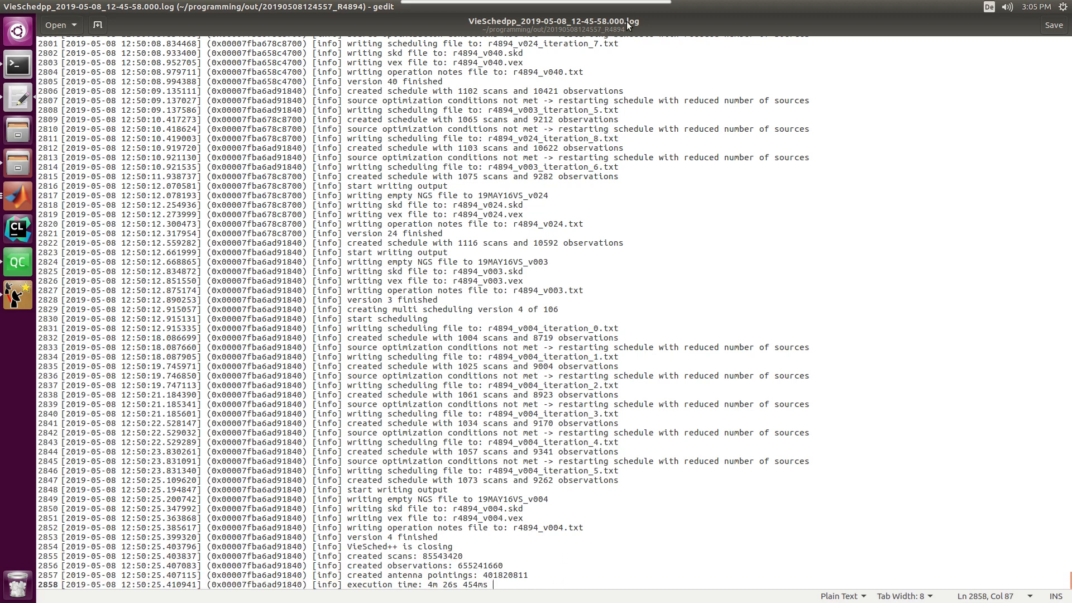
drag(626, 21, 537, 134)
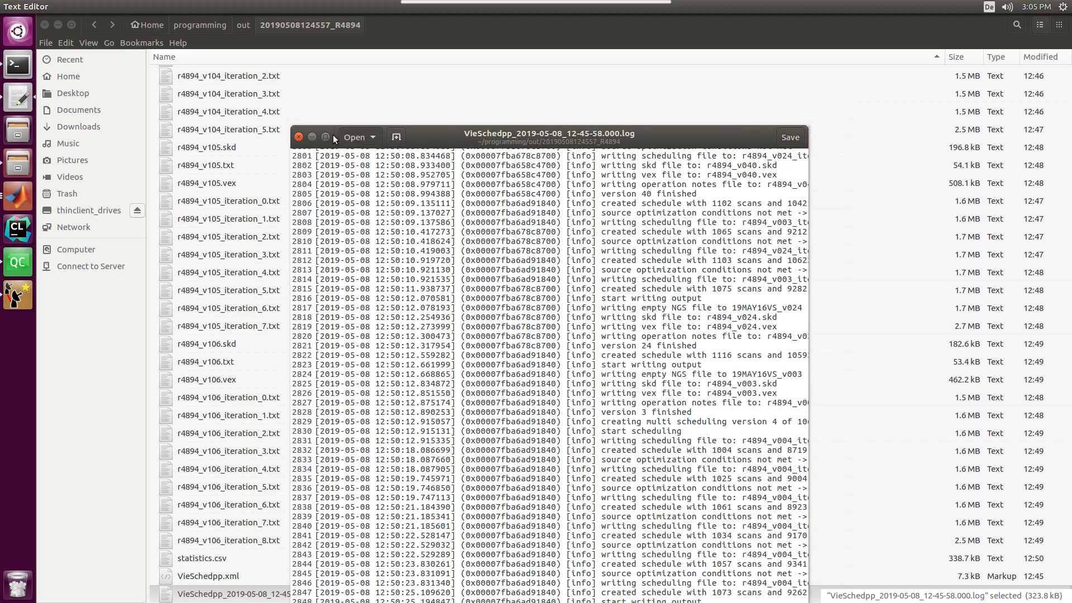
click(299, 137)
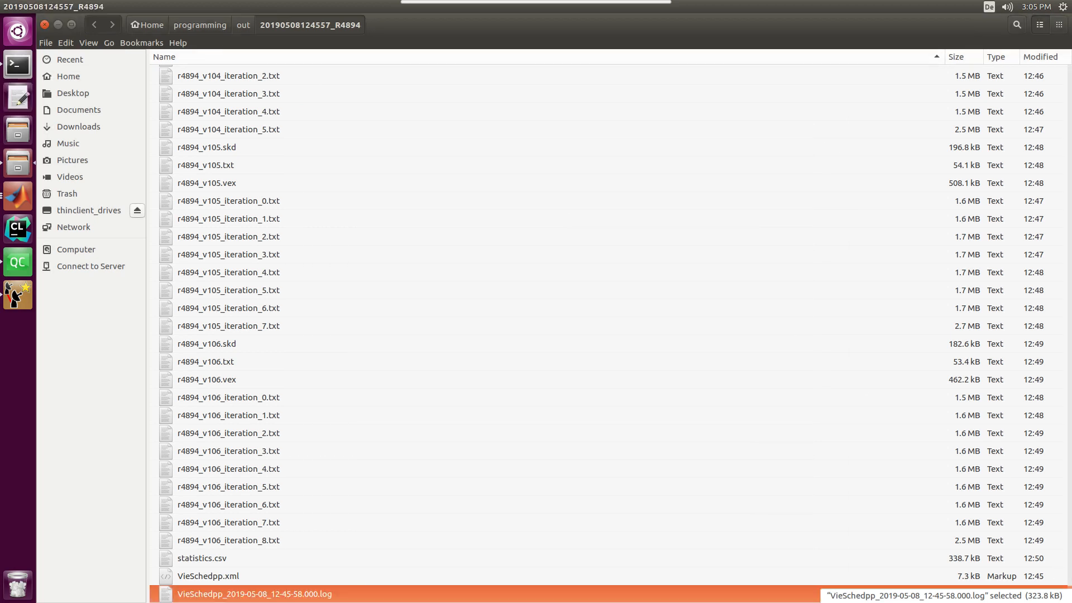
- Mark the version 1 output files in turn: r4894_v001.skd, .txt and .vex, and the iteration_0 and iteration_1 text files
drag(1070, 584, 1052, 114)
scroll(234, 270, down, 2)
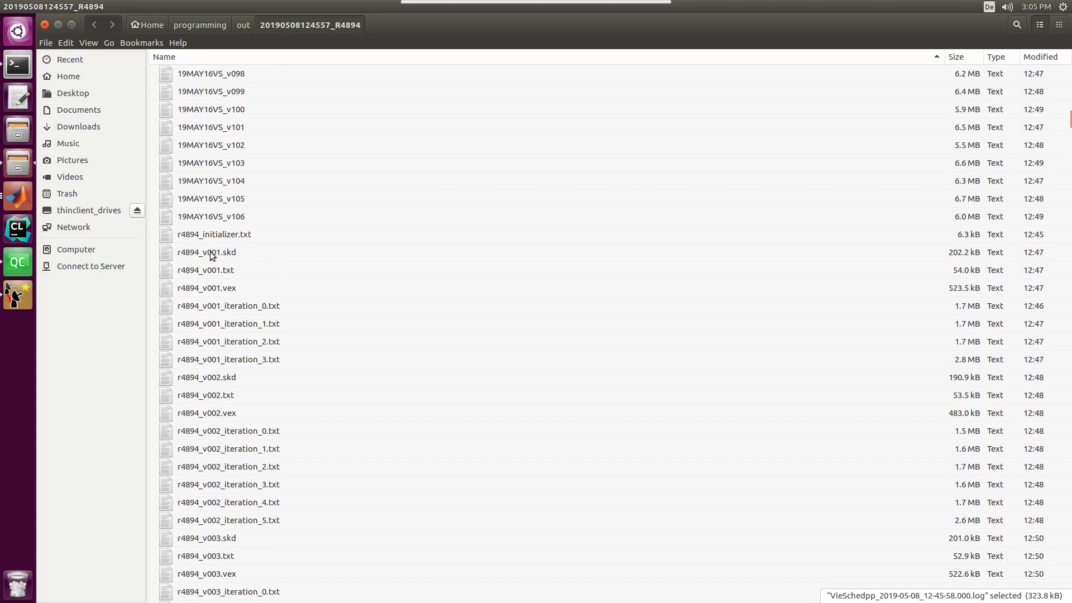
click(260, 250)
click(258, 268)
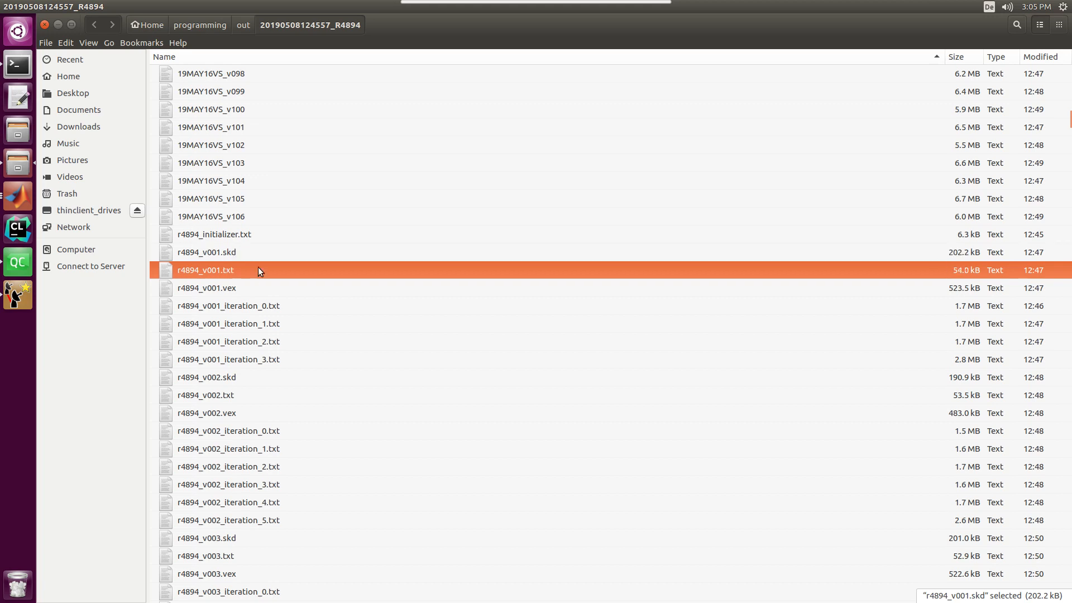
click(251, 287)
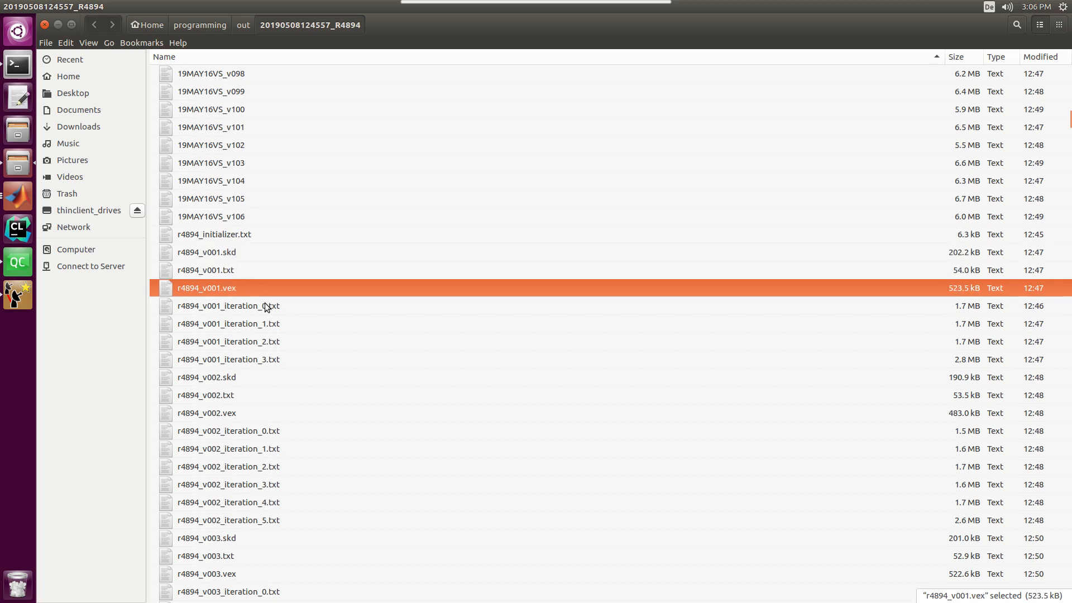
click(302, 310)
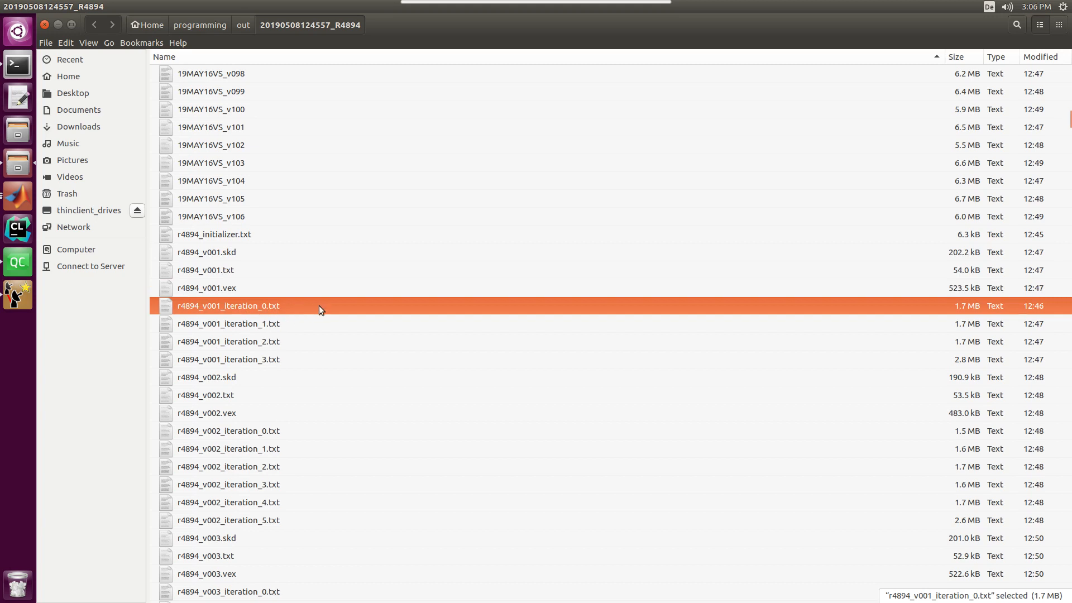
click(292, 326)
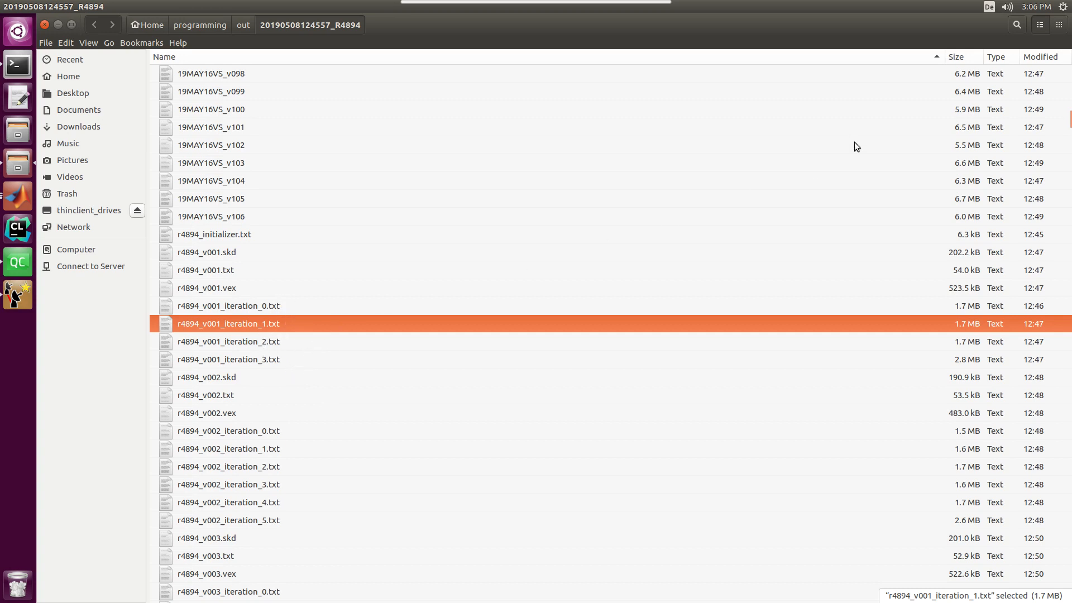
- Search the output folder for "iteration", select all the matching files, and clear the search
click(1017, 25)
text(iteration)
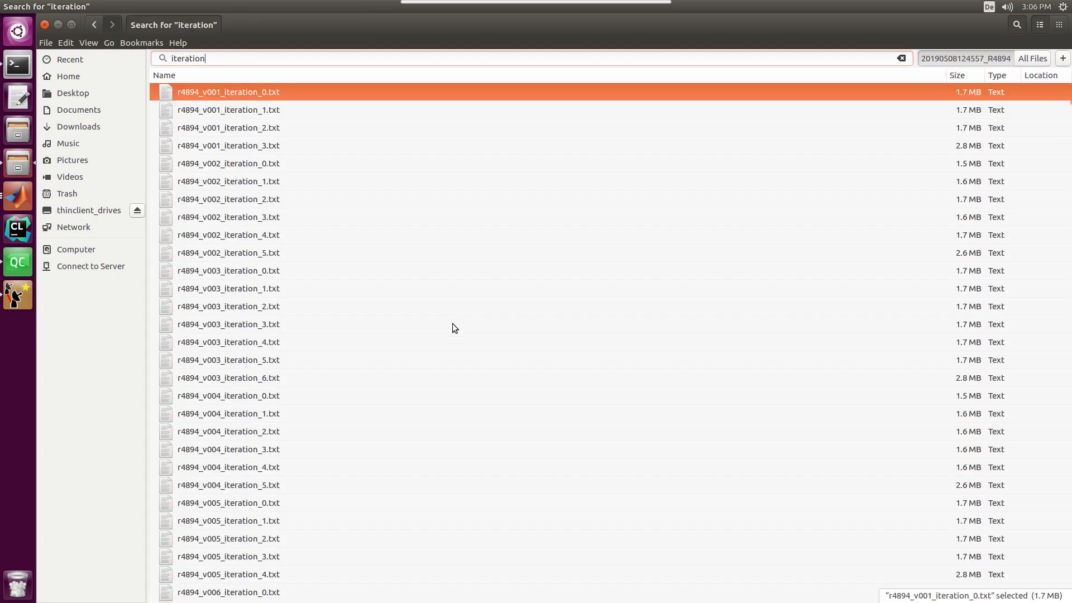
click(920, 503)
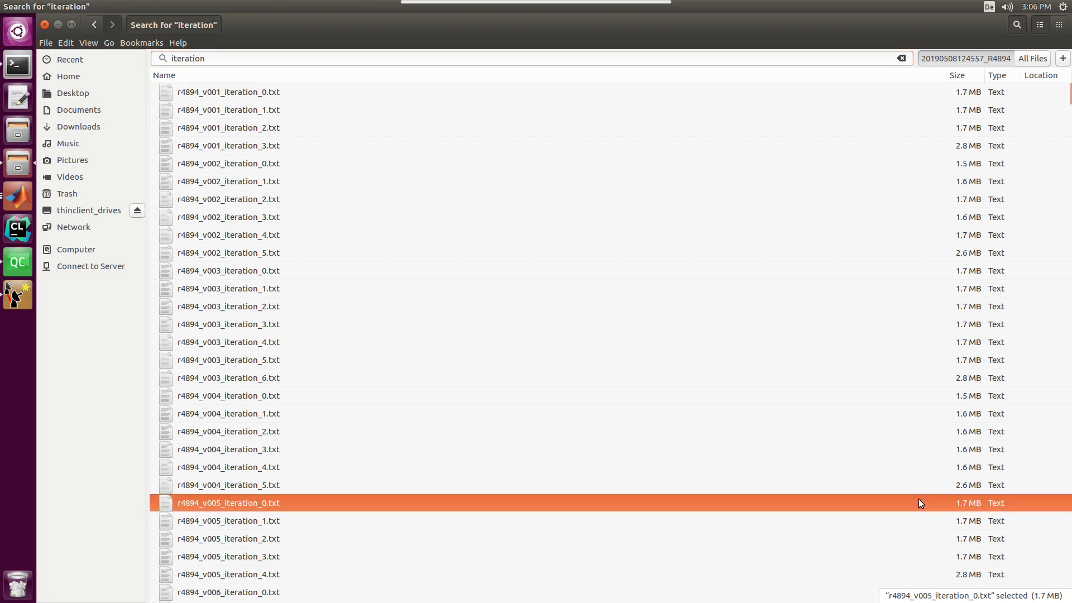
key(ctrl+a)
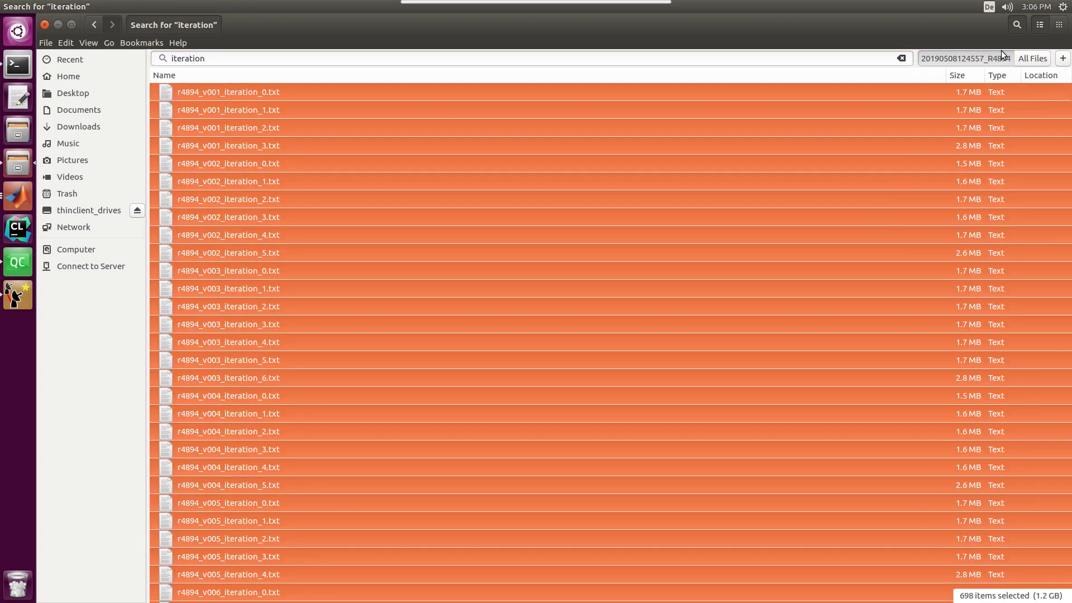
click(901, 59)
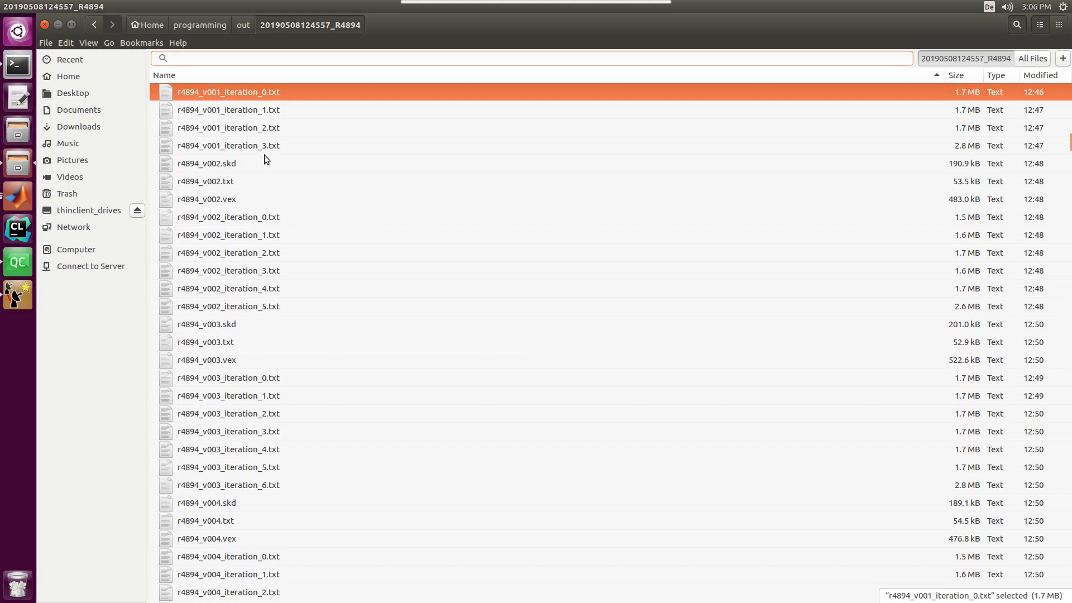
- Find the version 12 output files in the folder and open the operation notes r4894_v012.txt
scroll(263, 168, down, 5)
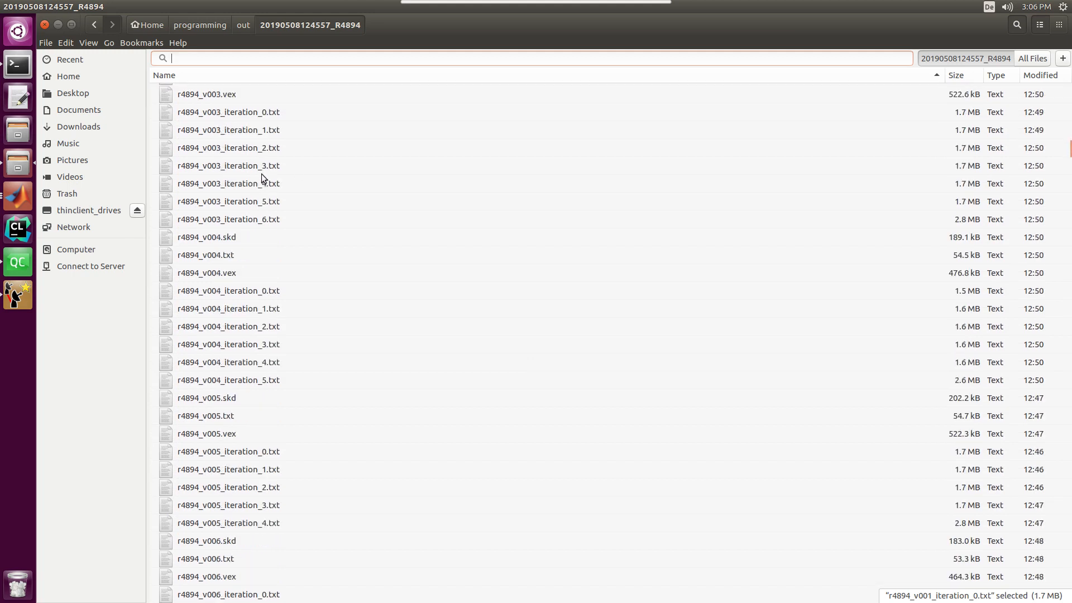
scroll(215, 156, down, 15)
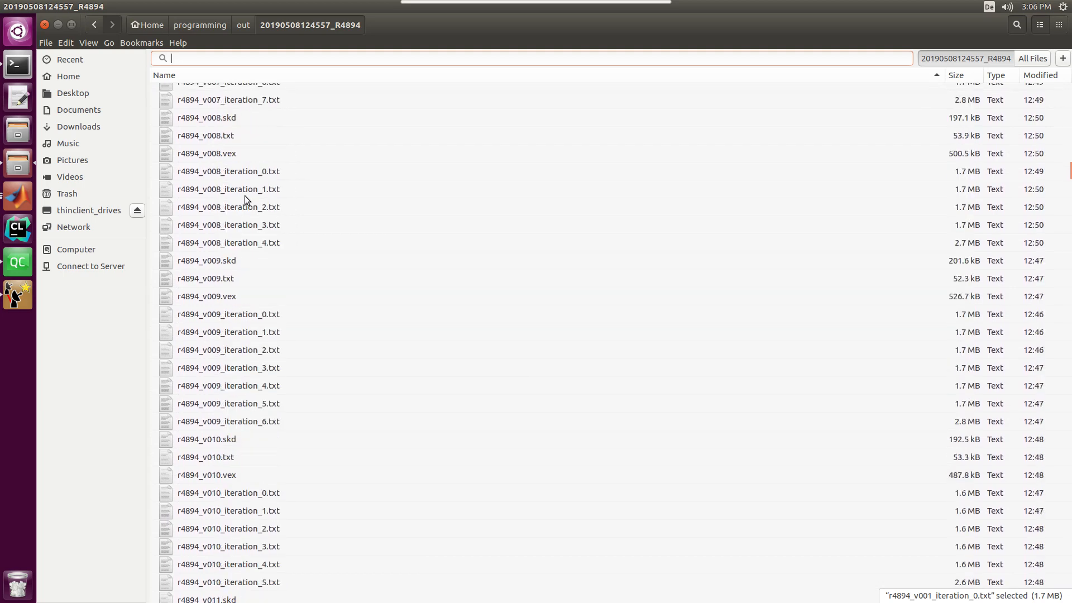
scroll(247, 195, down, 5)
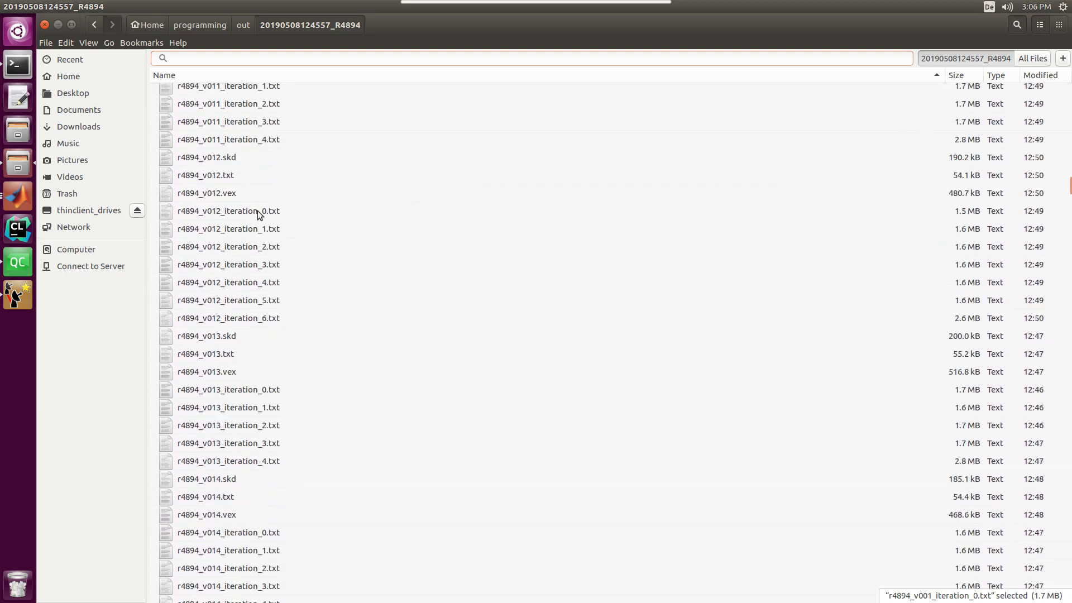
click(232, 158)
click(211, 176)
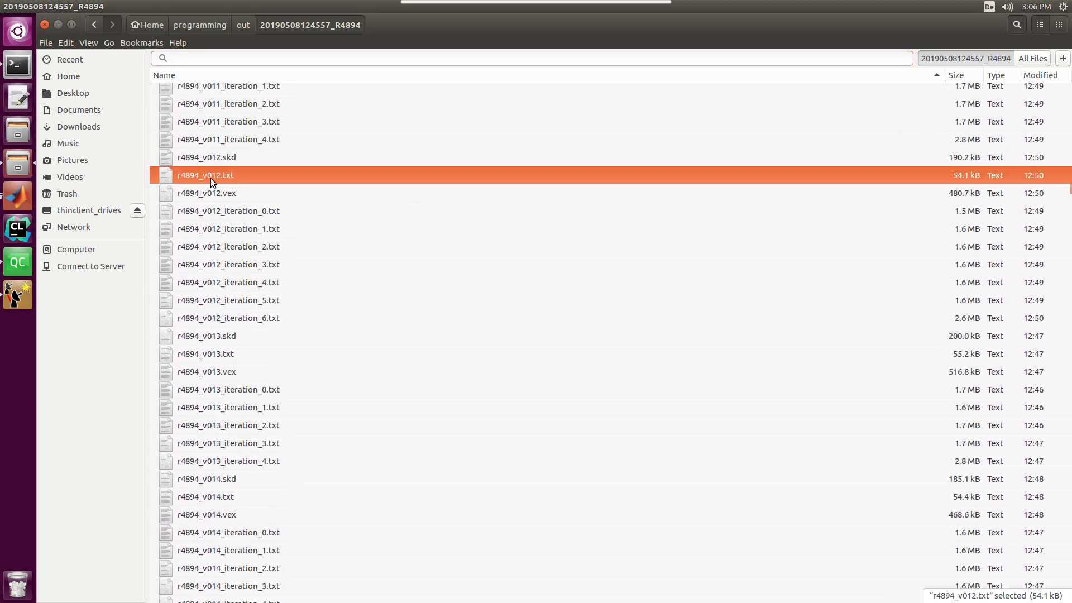
double_click(226, 176)
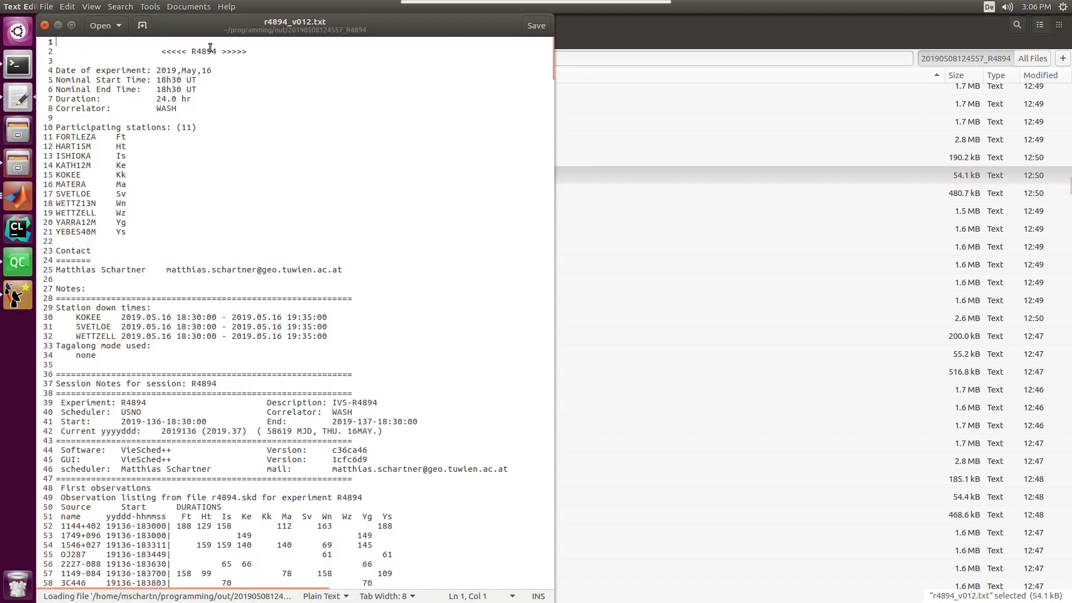
- Mark the four weight entries in the multi scheduling section of the version 12 notes
scroll(210, 55, down, 10)
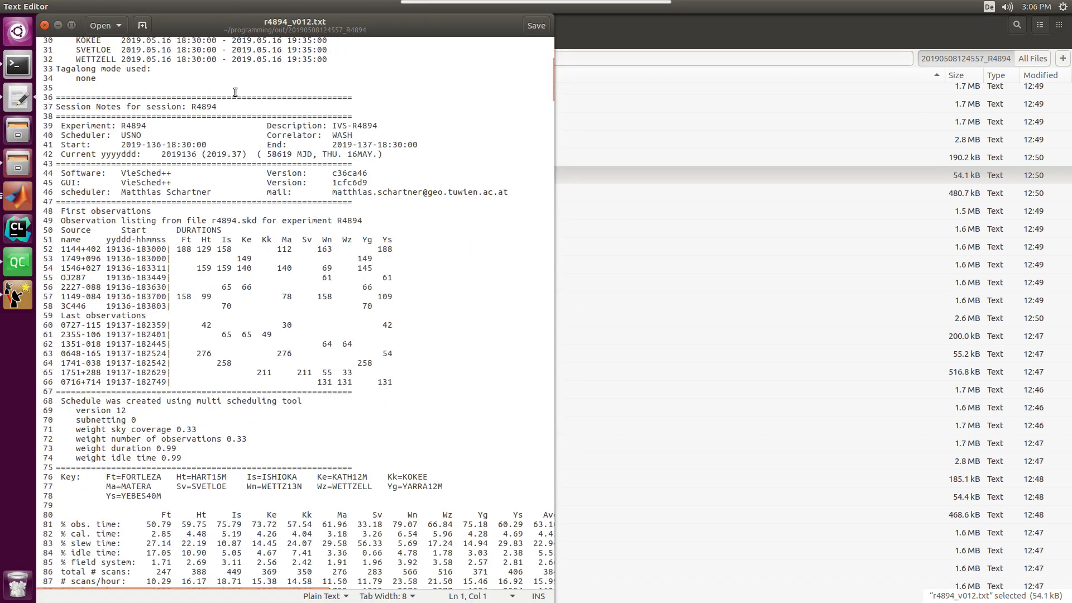
scroll(235, 92, down, 4)
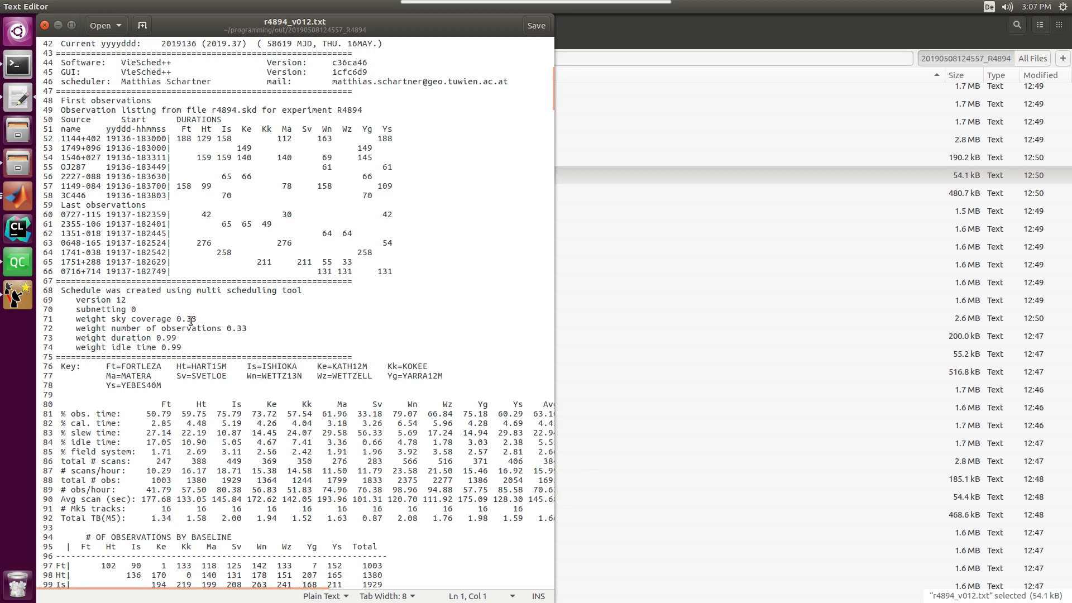
triple_click(237, 322)
drag(238, 322, 239, 344)
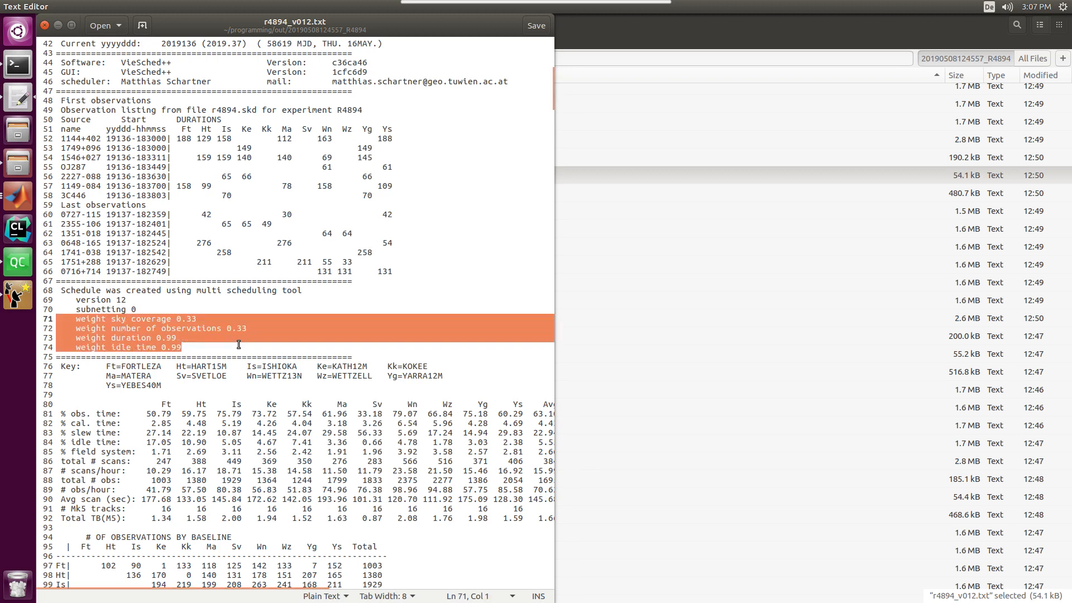
click(239, 344)
- Open the version 13 operation notes r4894_v013.txt alongside the version 12 notes and find the multi scheduling section
click(752, 176)
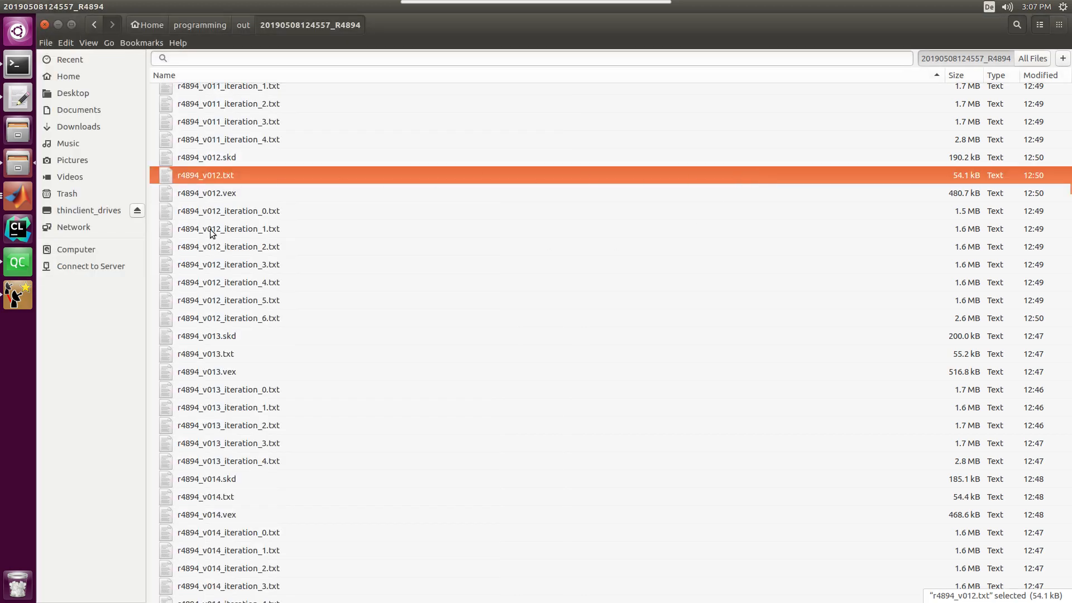
double_click(234, 353)
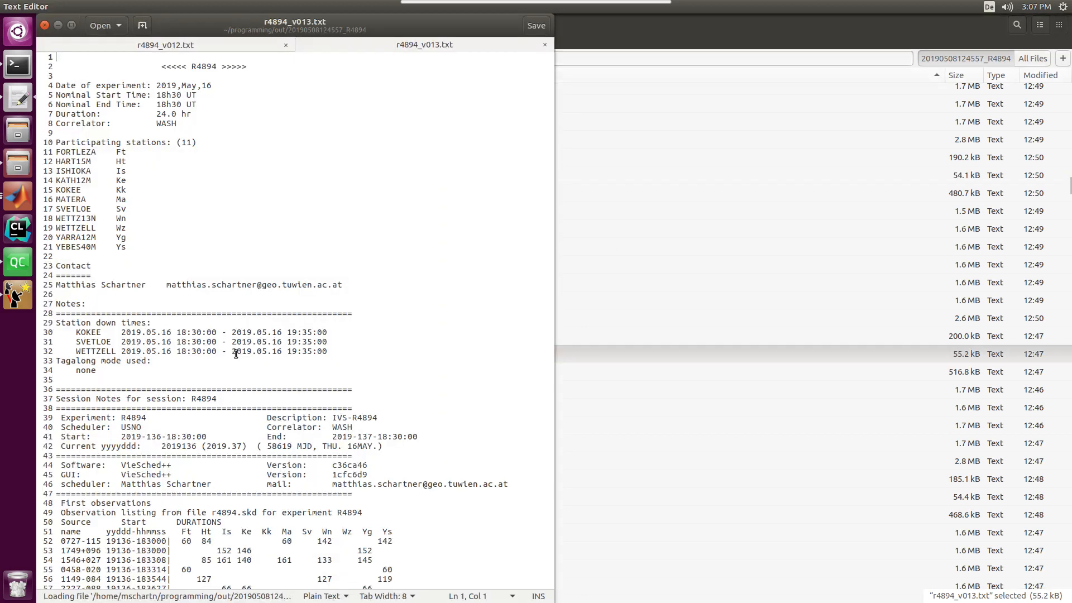
scroll(298, 251, down, 15)
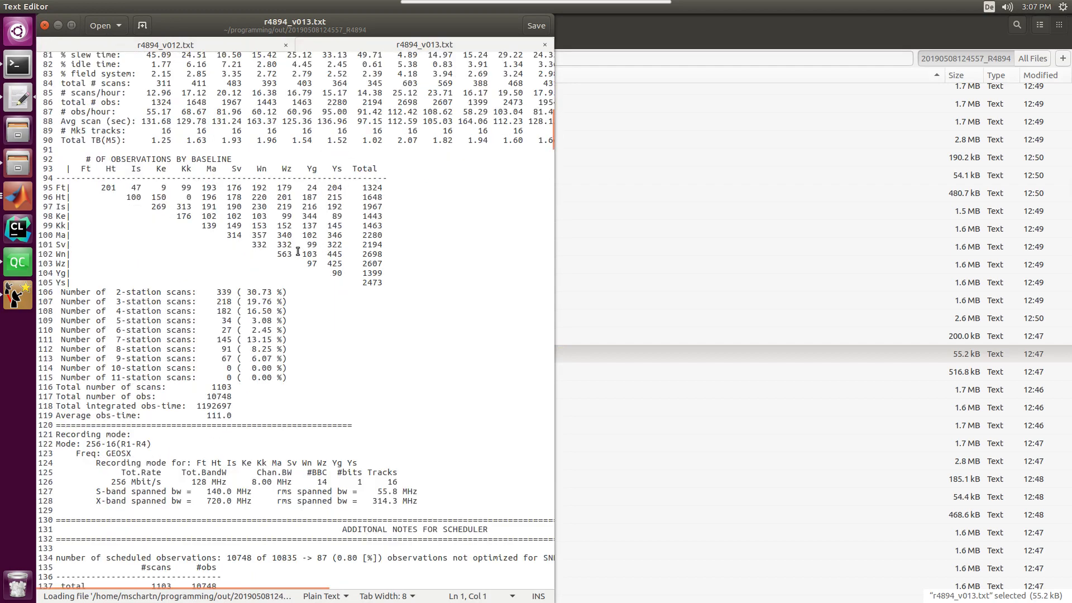
scroll(298, 251, up, 20)
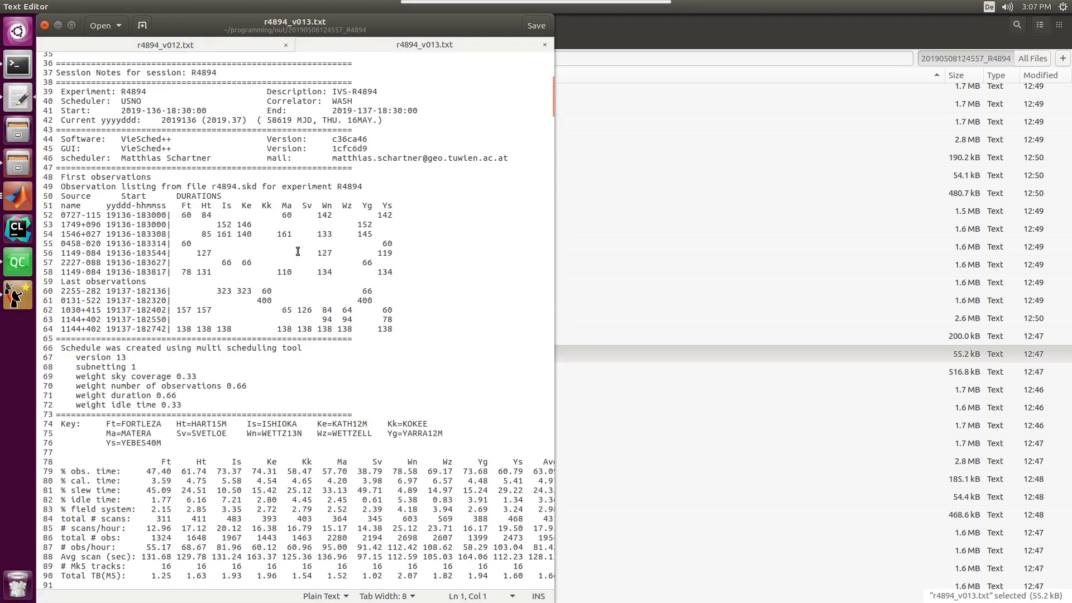
- Alternate between the version 12 and version 13 notes, lining up their multi scheduling sections for comparison
click(256, 45)
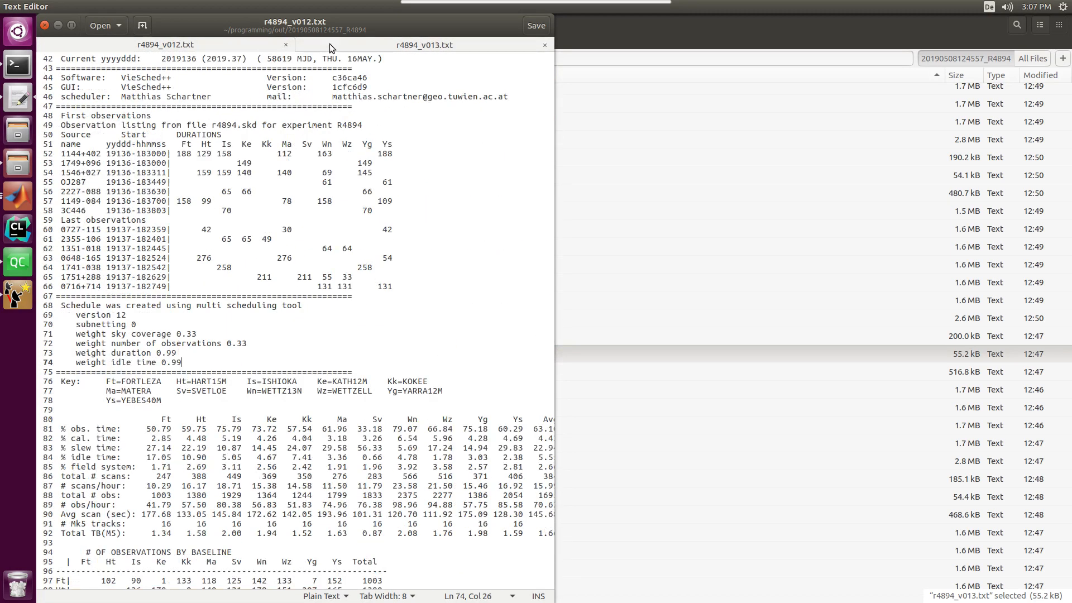
click(389, 45)
scroll(359, 105, down, 3)
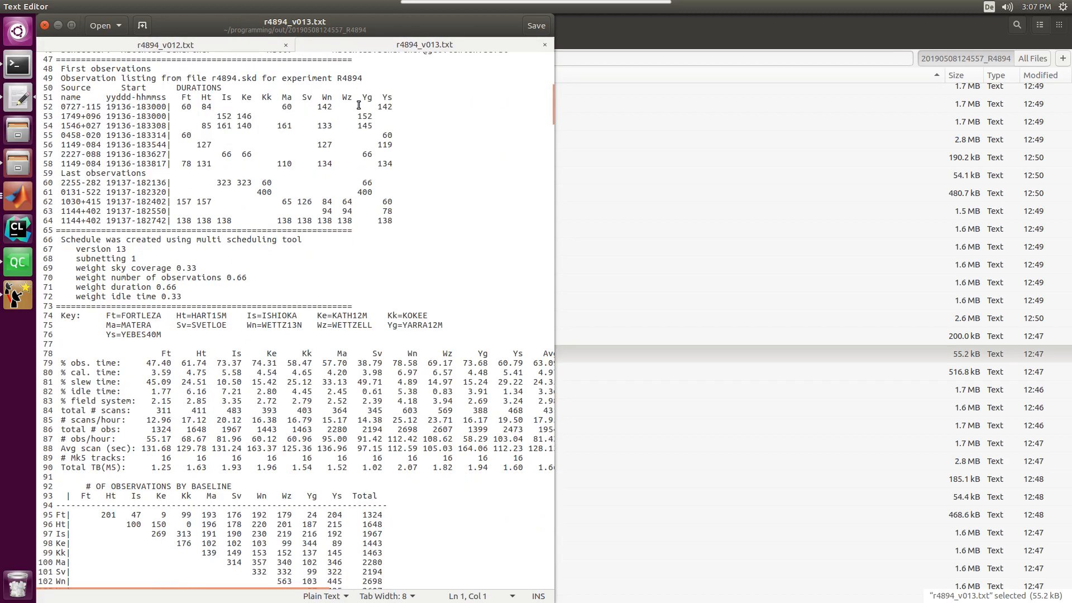
click(206, 46)
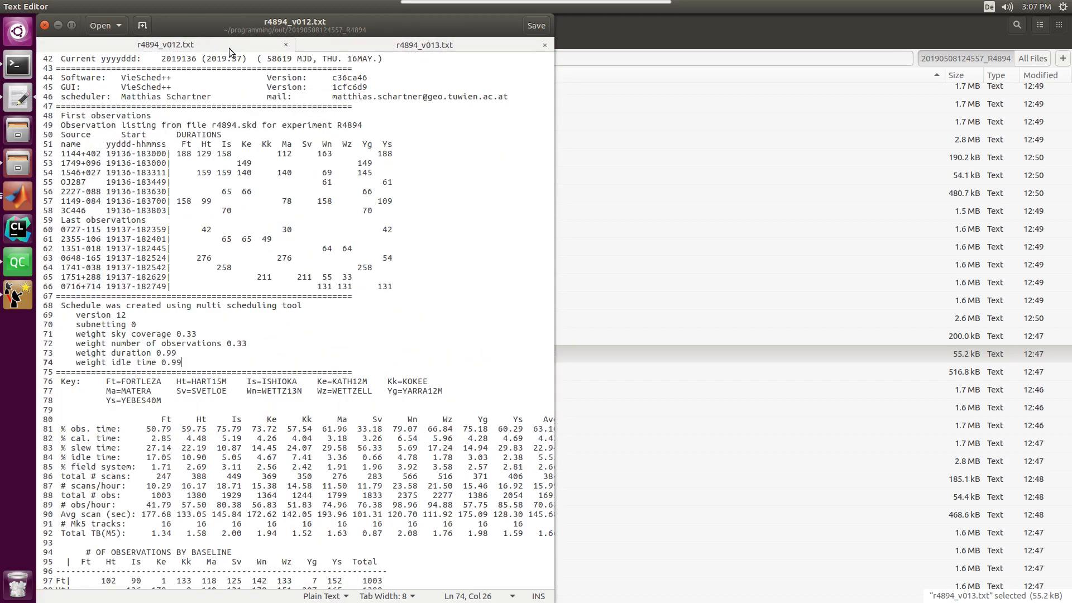
click(386, 45)
scroll(155, 55, up, 2)
click(196, 42)
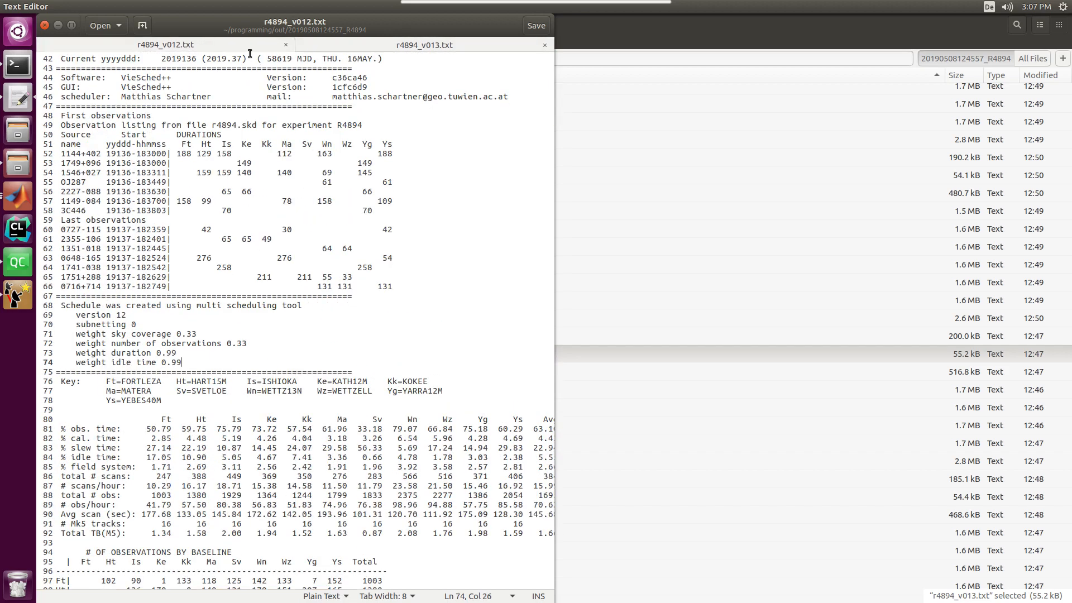
click(339, 43)
click(220, 48)
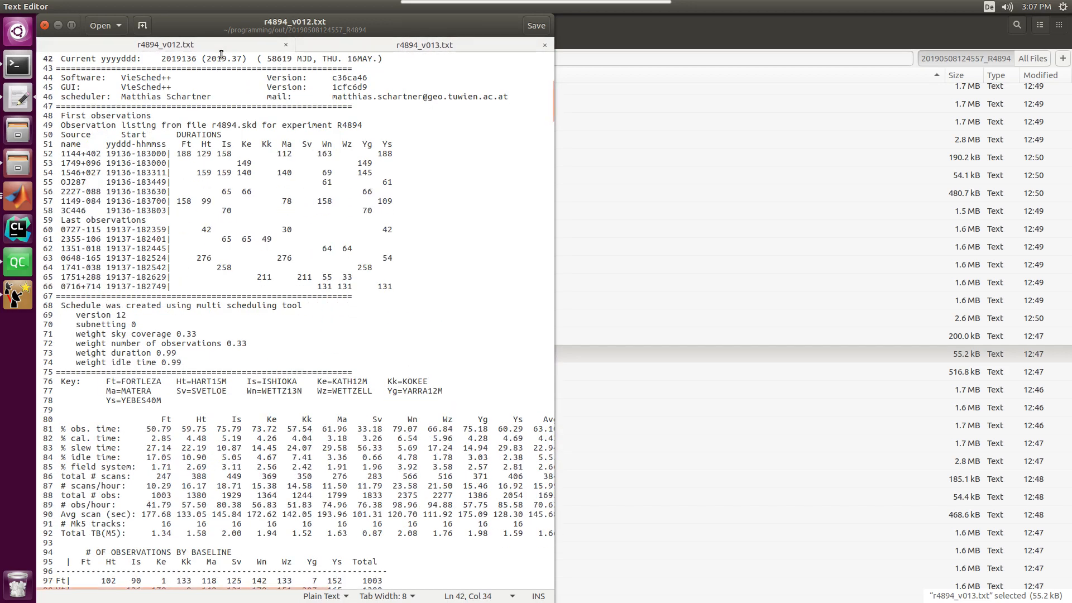
click(221, 55)
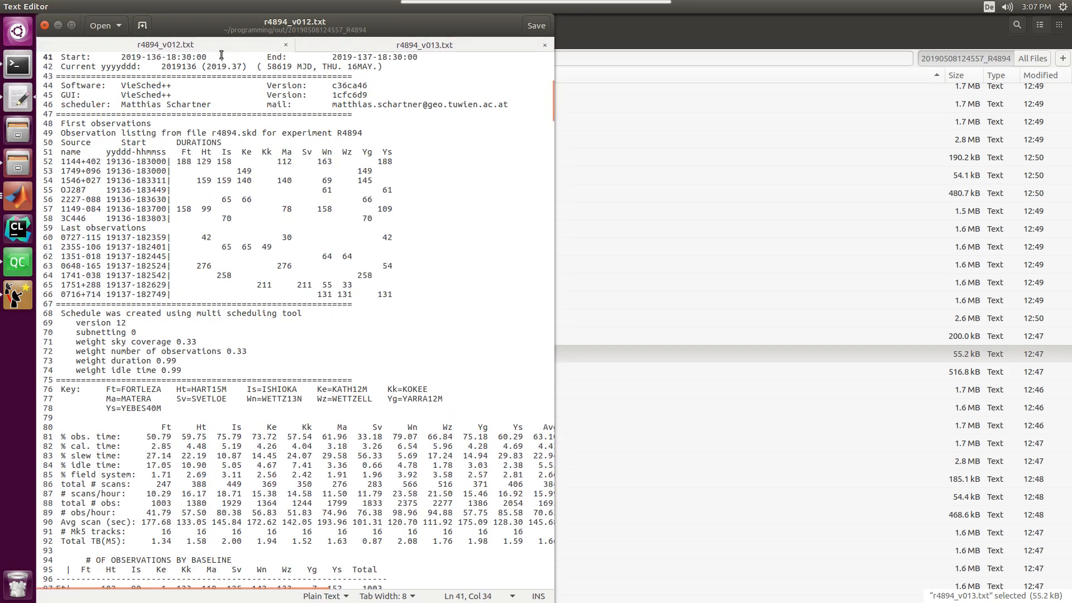
- Compare the subnetting setting and the weight factors of versions 12 and 13, and close both notes
click(431, 46)
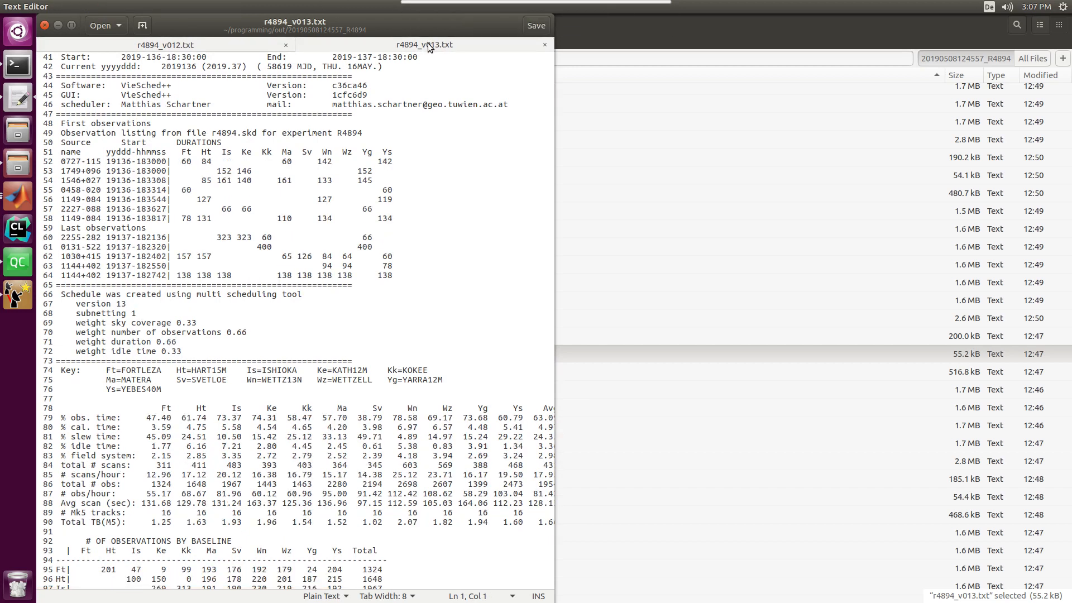
click(246, 46)
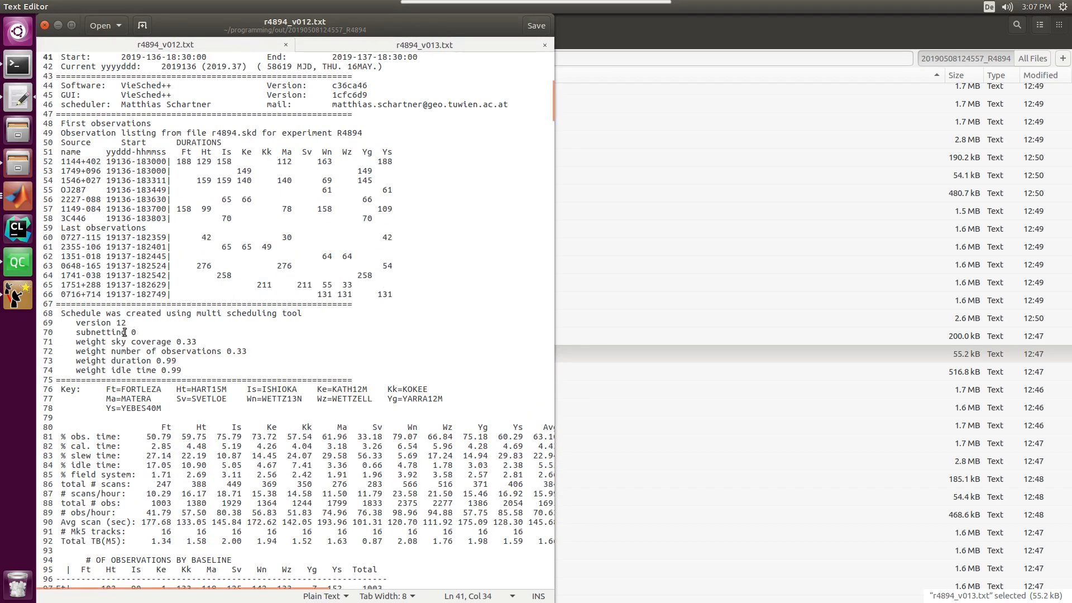
click(442, 45)
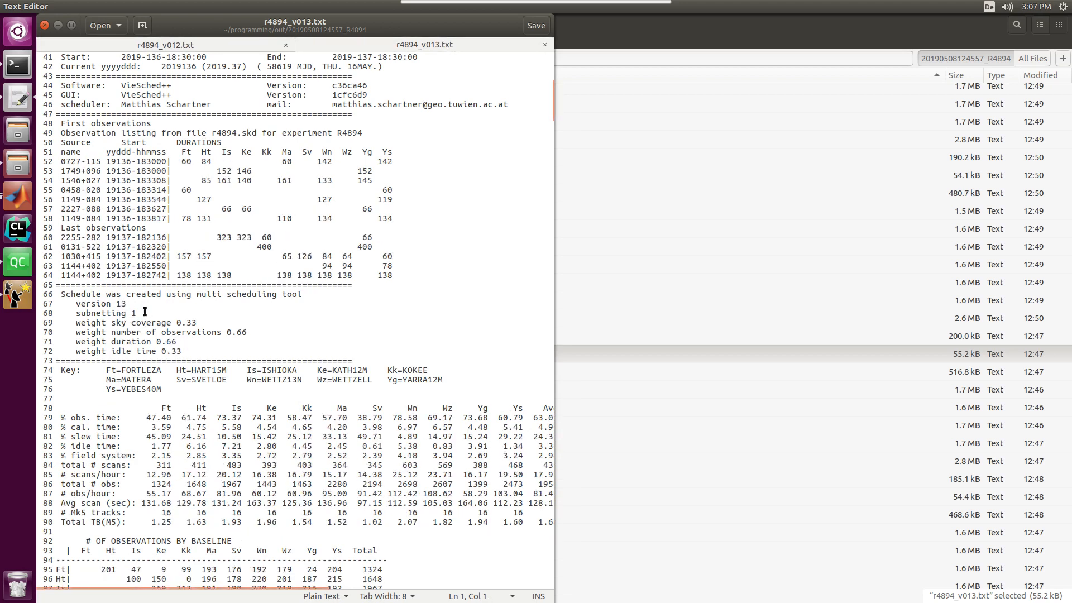
click(240, 48)
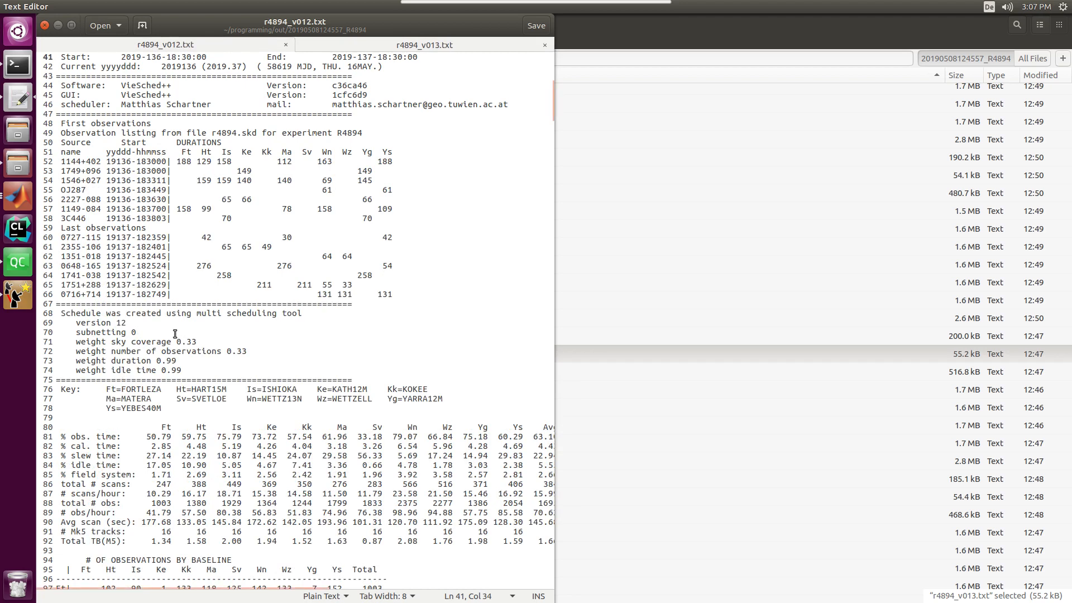
click(434, 46)
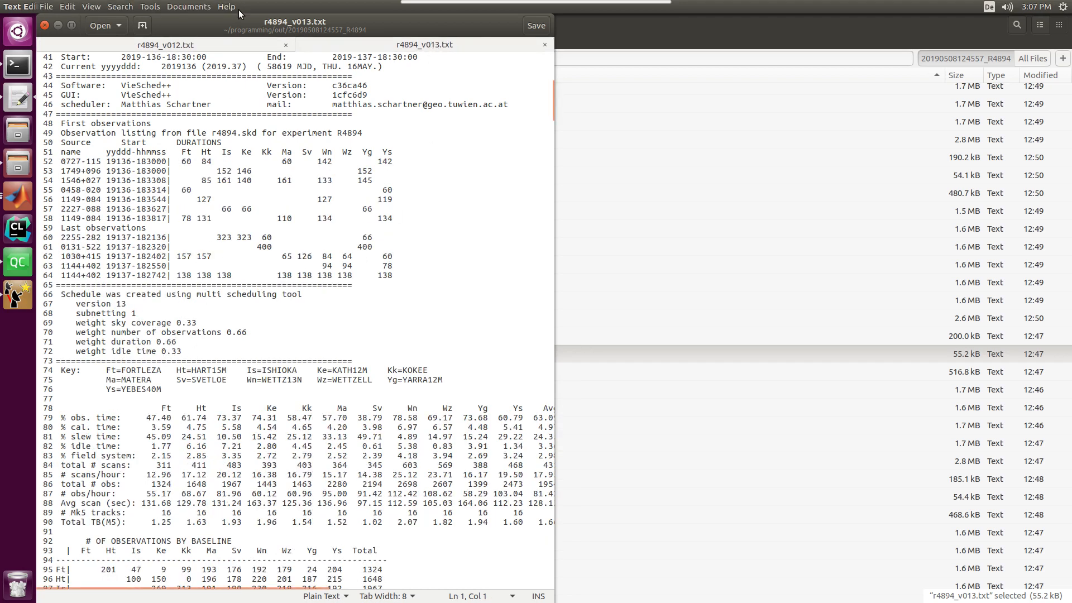
click(218, 46)
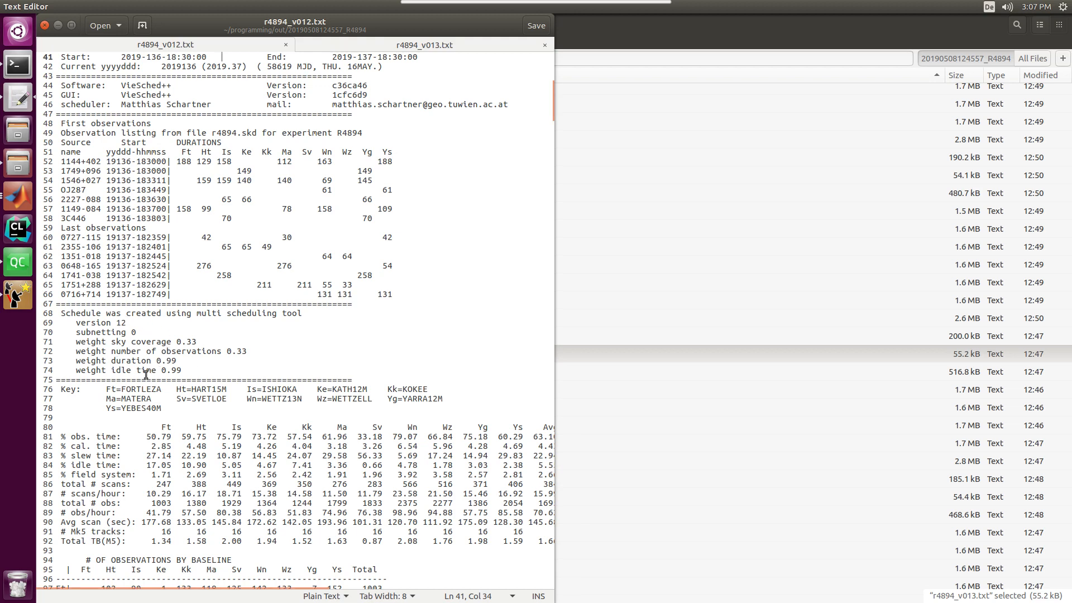
click(44, 25)
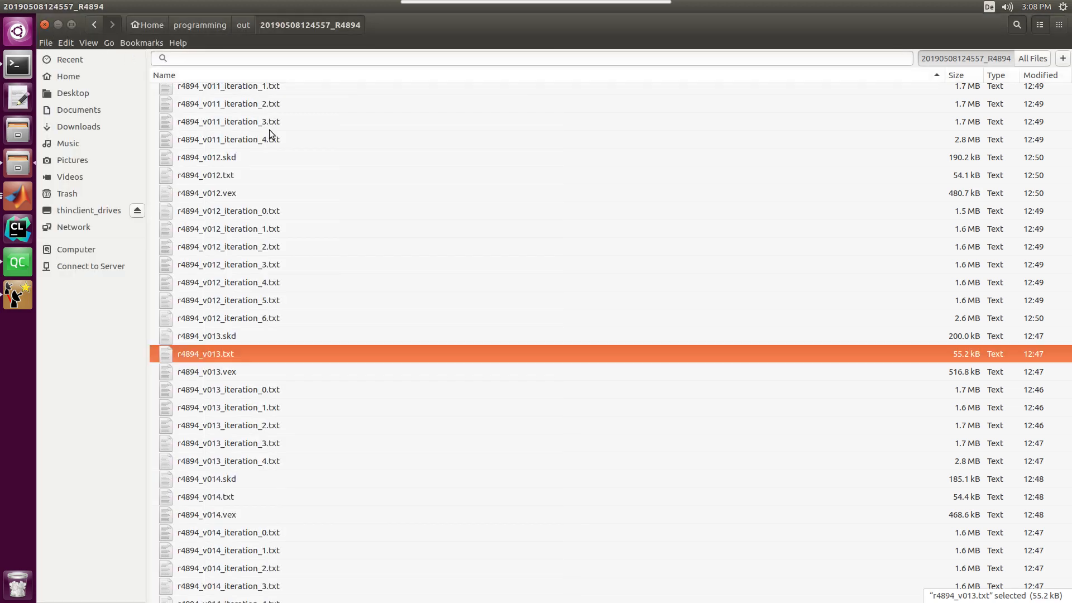
- Look through the output folder to its last files, and open the statistics.csv file browser on the VieSched++ Statistics page
scroll(571, 277, down, 10)
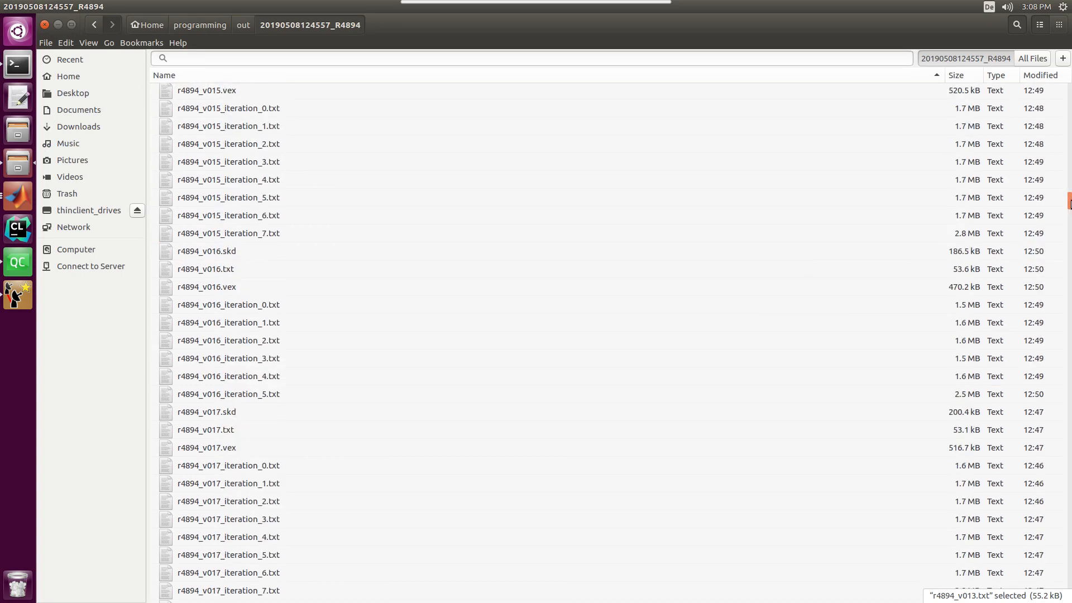
drag(1070, 204, 1069, 600)
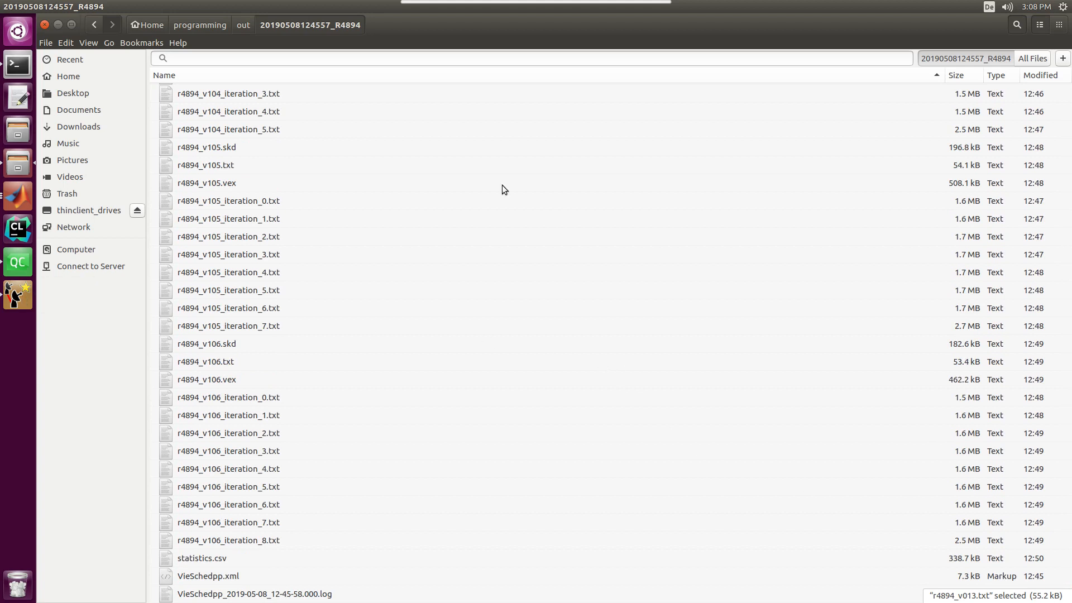
click(434, 11)
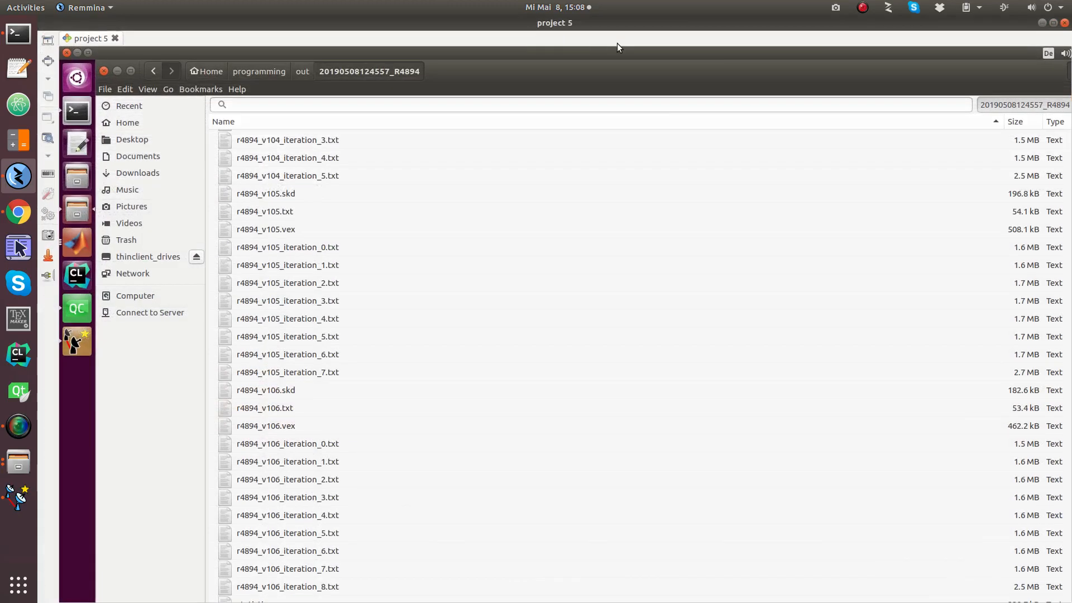
click(1042, 23)
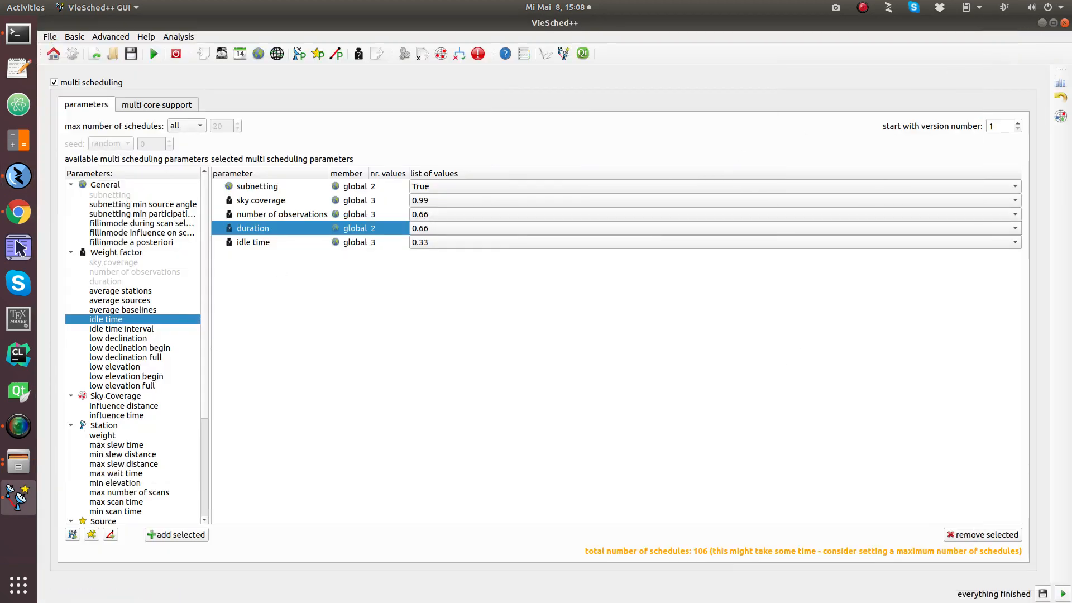
click(1060, 85)
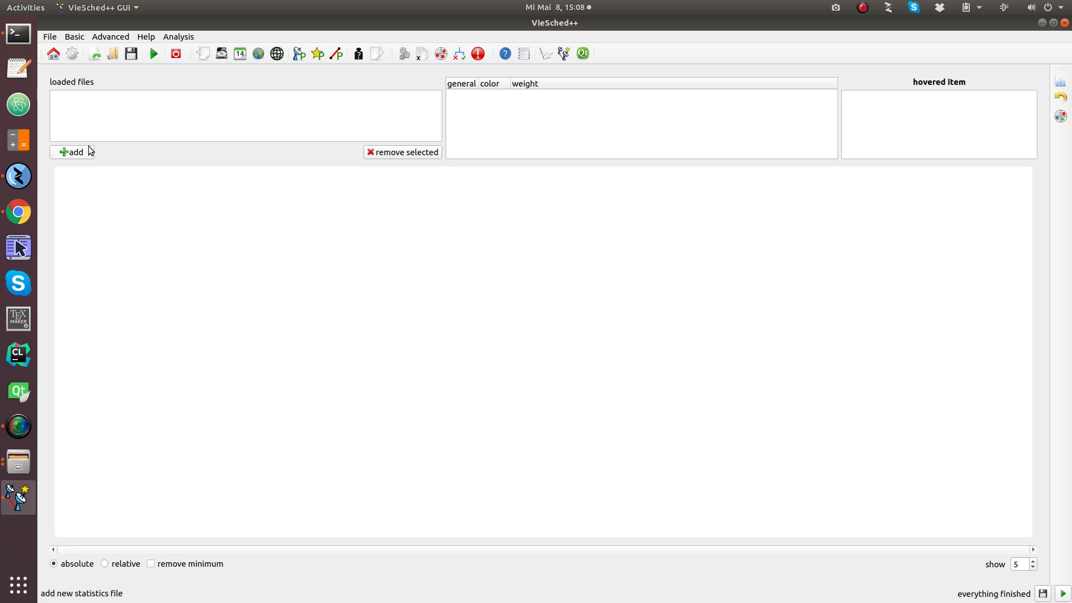
click(81, 155)
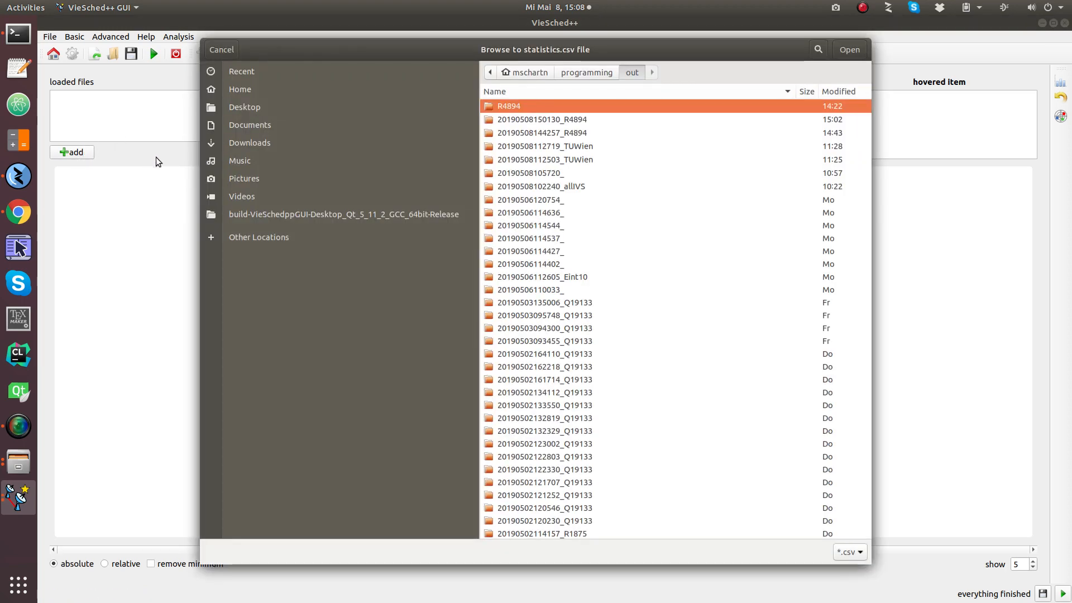
- Return to the full-screen Remmina remote desktop and select statistics.csv in the output folder
click(31, 184)
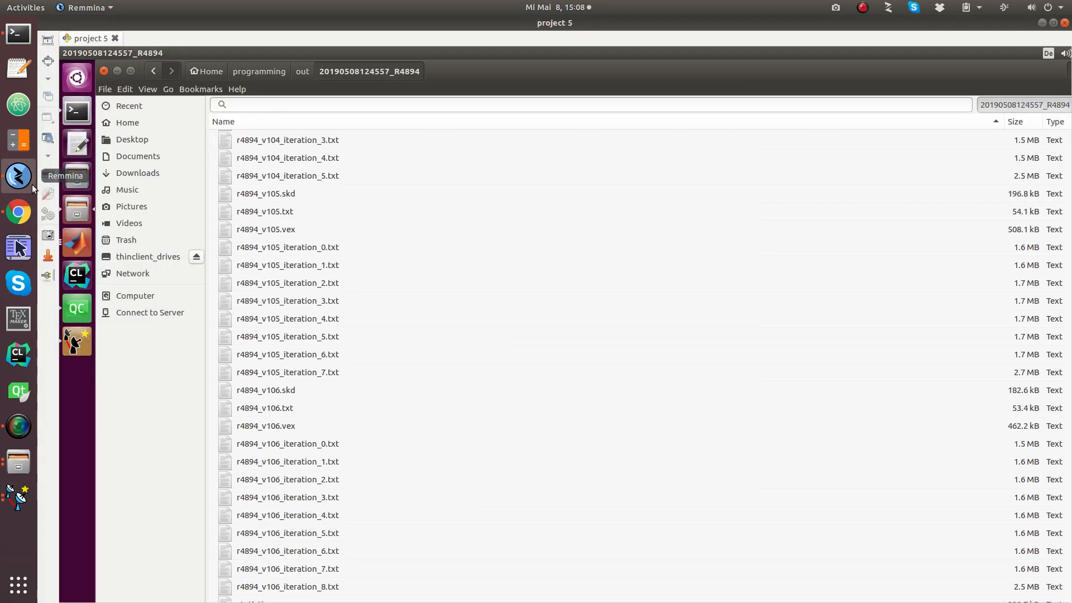
click(48, 60)
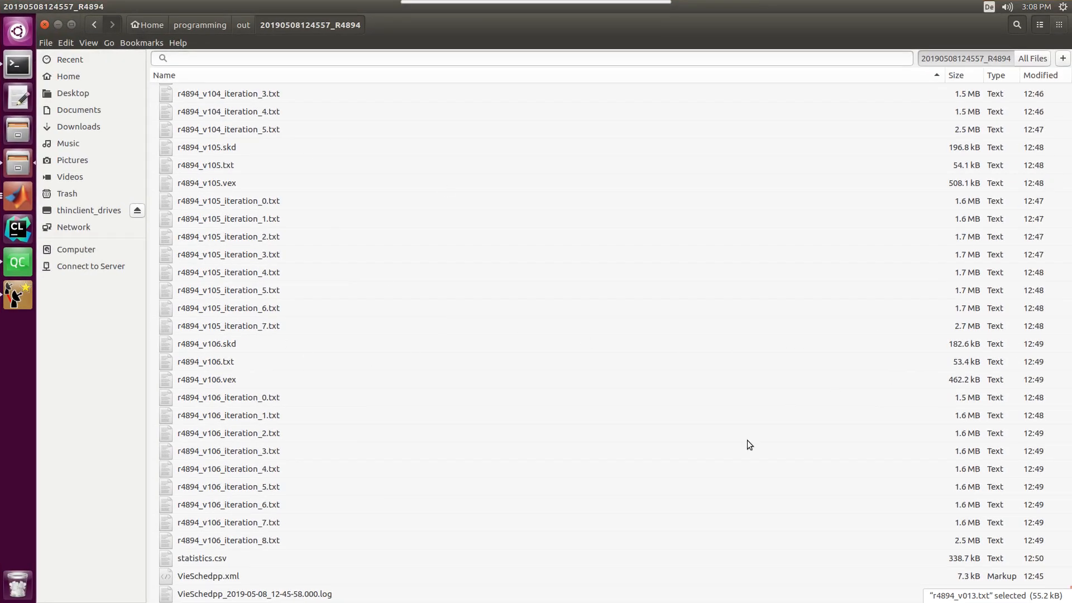
click(196, 559)
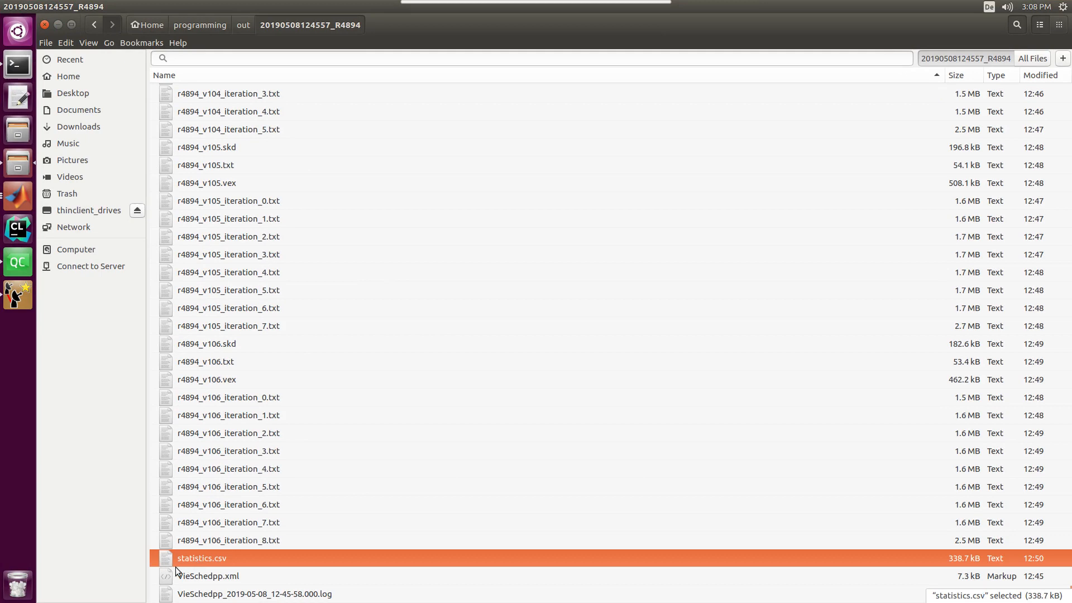
- Open statistics.csv in gedit, examine the comma-separated statistics of all versions, and close it
double_click(219, 559)
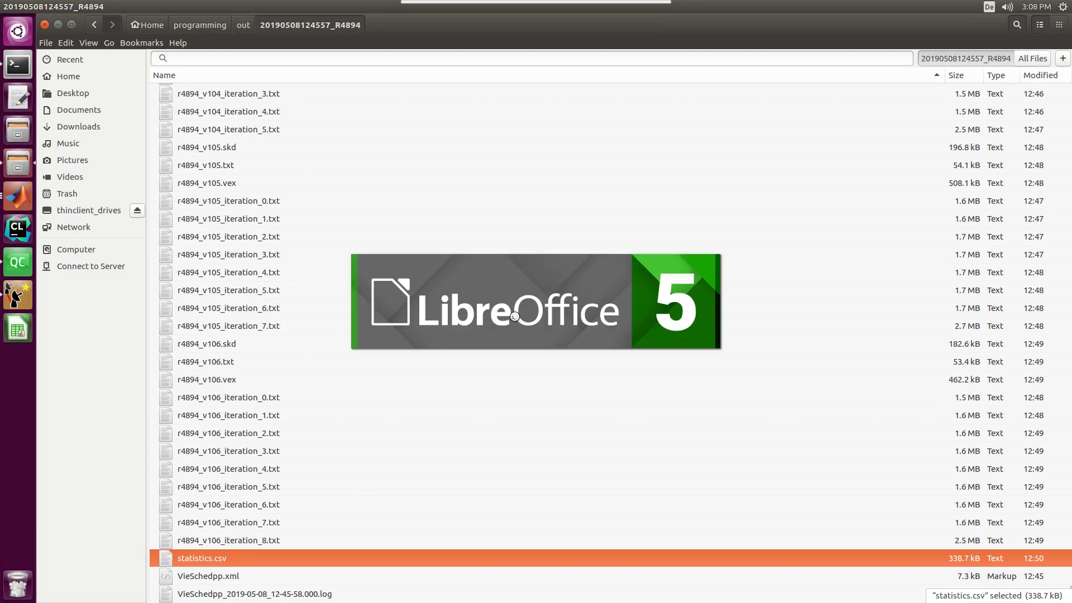
click(689, 476)
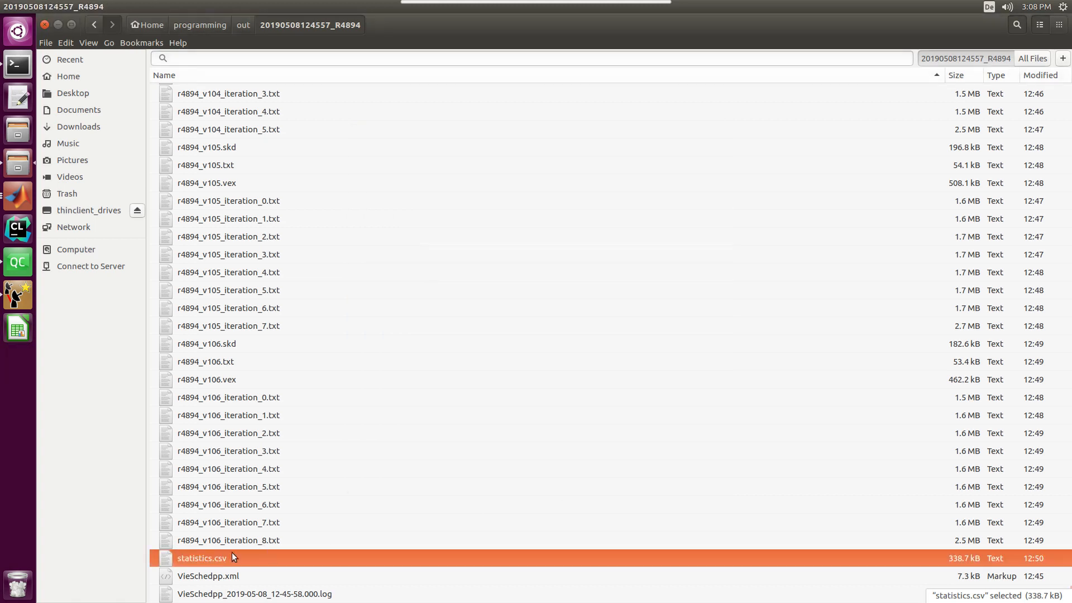
right_click(206, 560)
mouse_move(304, 390)
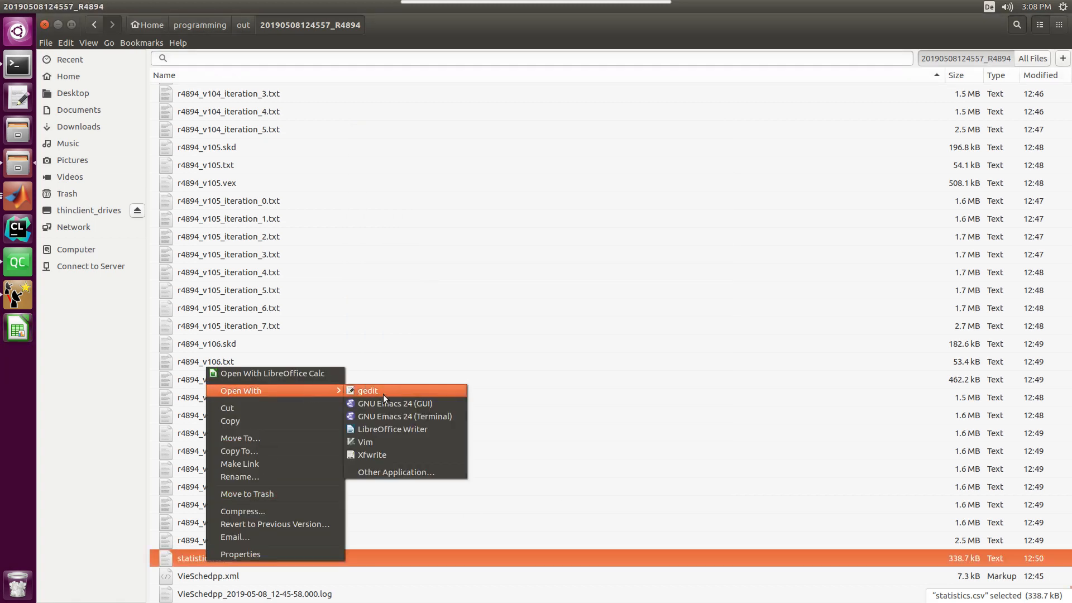
click(390, 390)
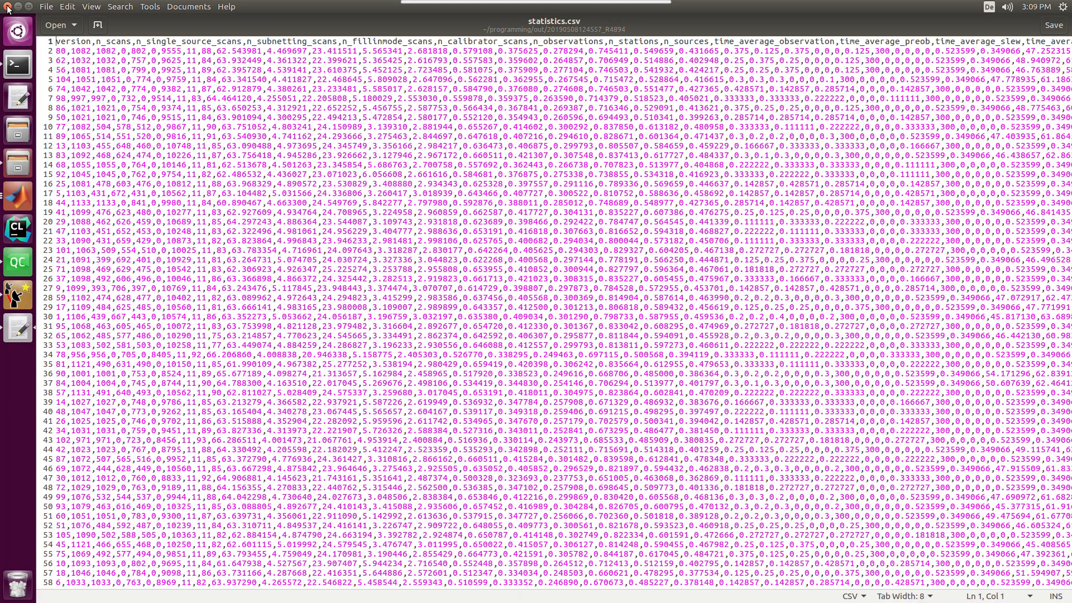
click(7, 7)
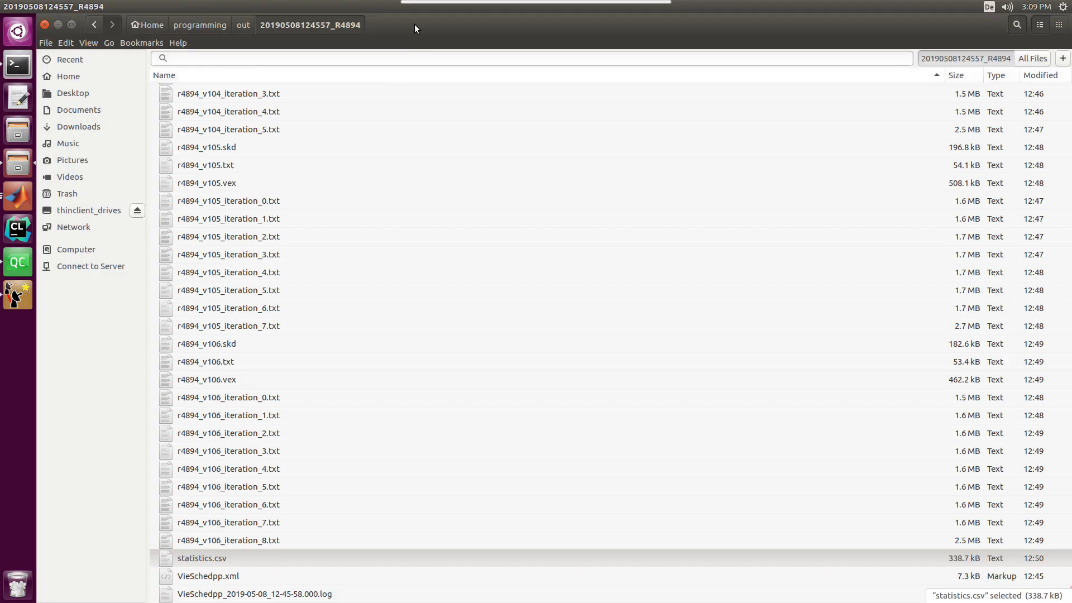
- Switch back to VieSched++, browse the R4894 folder for statistics files, and cancel the file selection
click(433, 11)
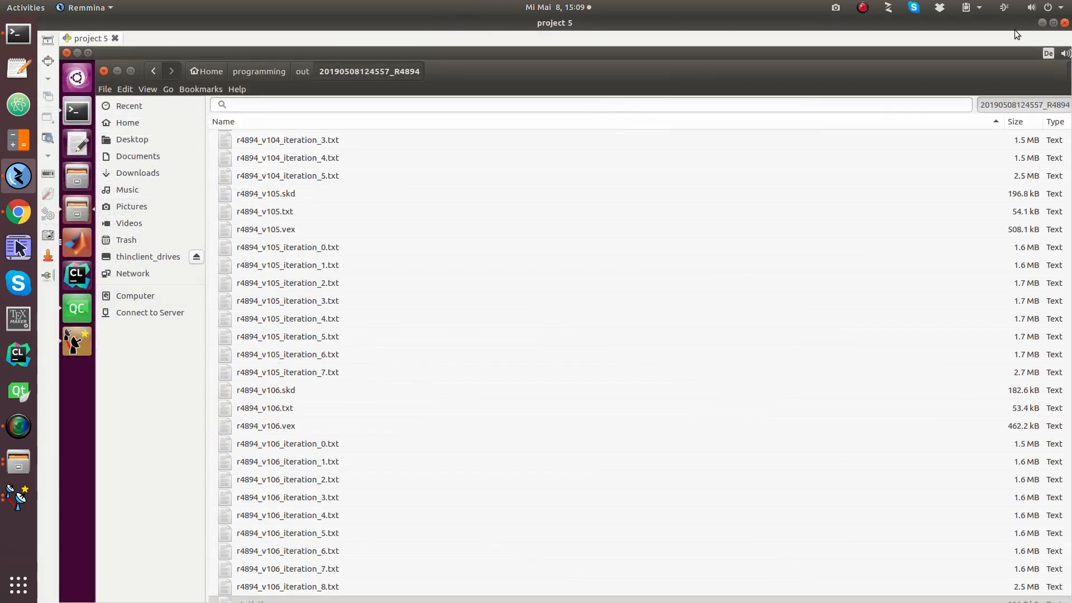
click(1042, 24)
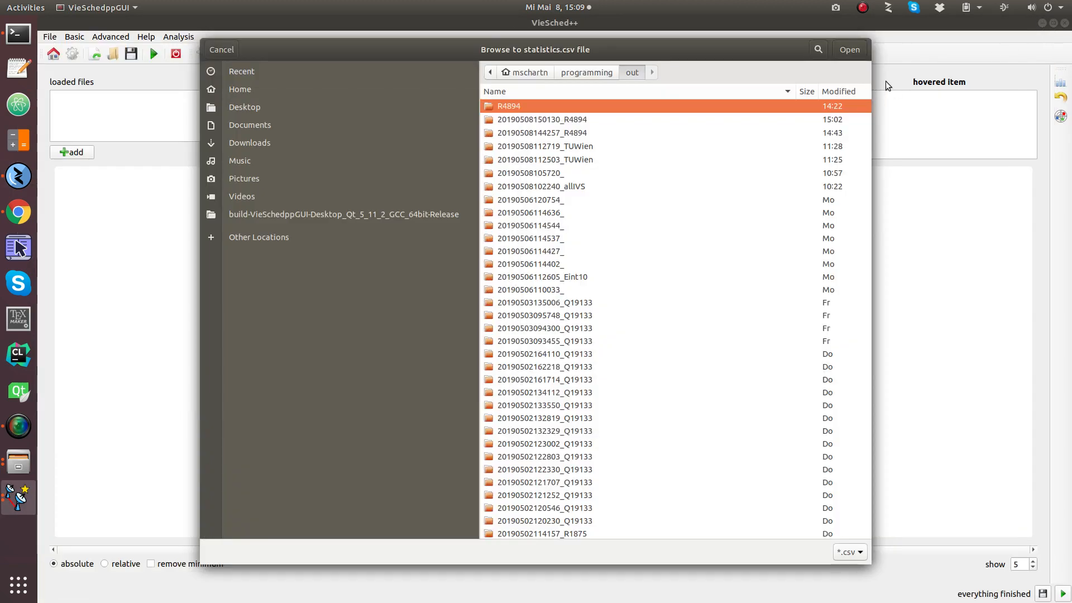
double_click(521, 110)
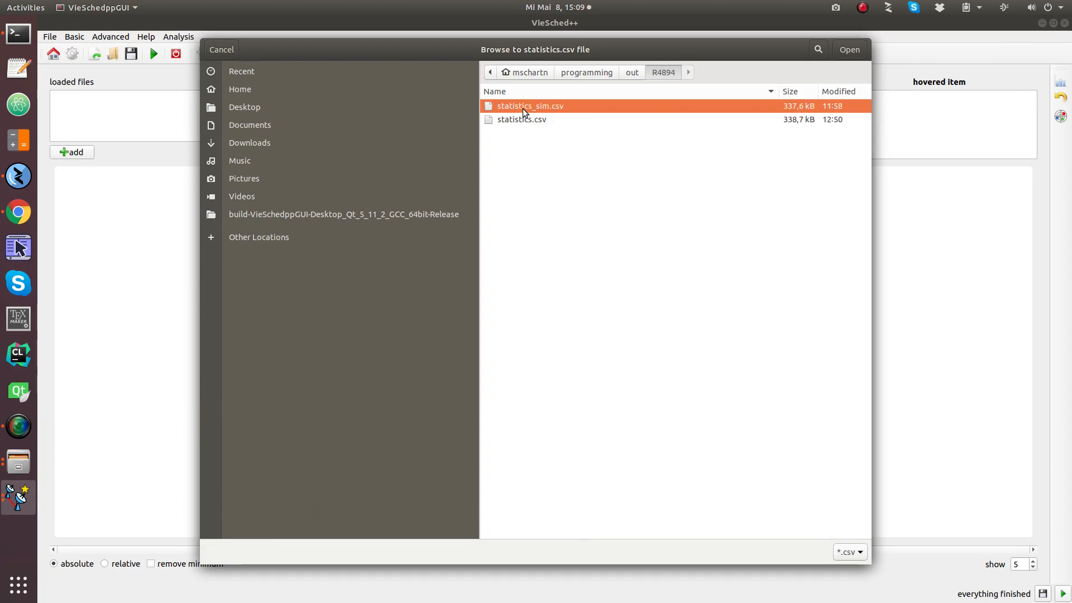
click(221, 50)
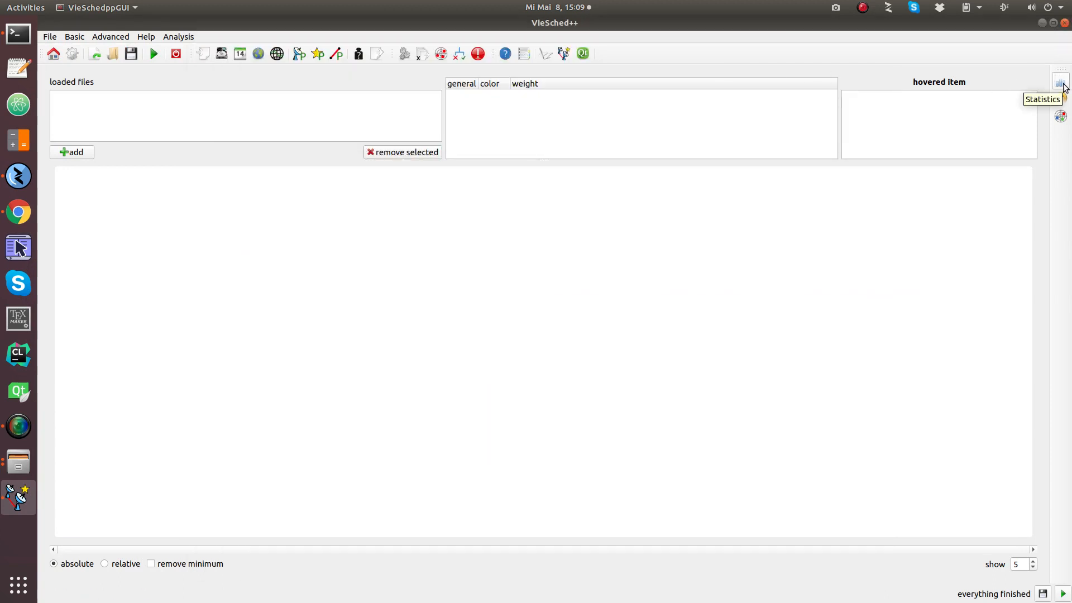
- Load statistics.csv from the R4894 output folder into the version comparison
click(73, 155)
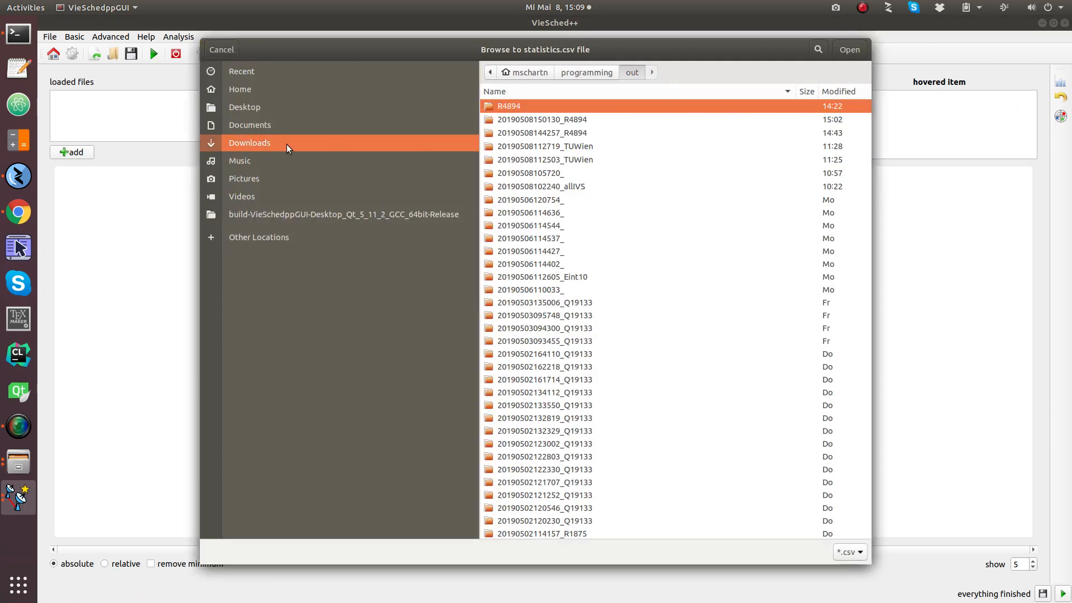
double_click(545, 107)
click(525, 119)
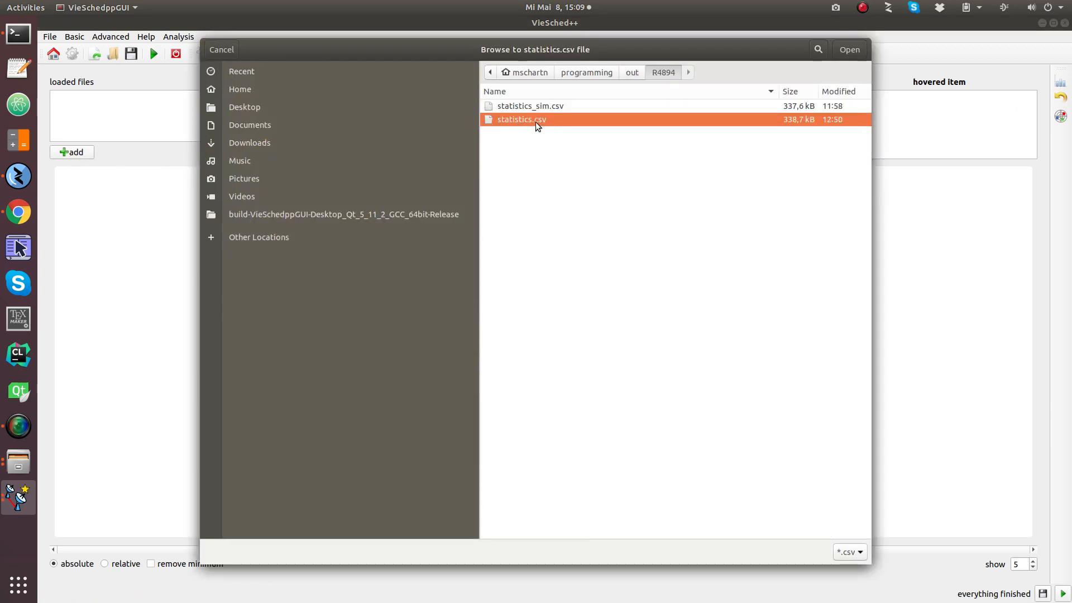
double_click(530, 120)
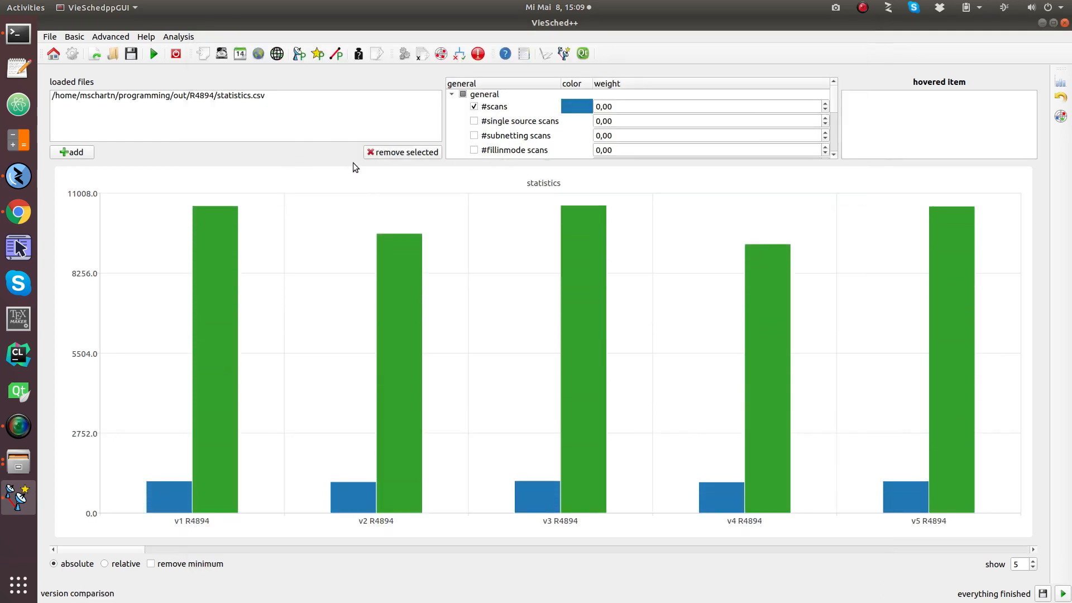
- Enlarge the file and parameter area above the statistics chart, and browse the bars through to the last versions and back
drag(361, 162, 366, 218)
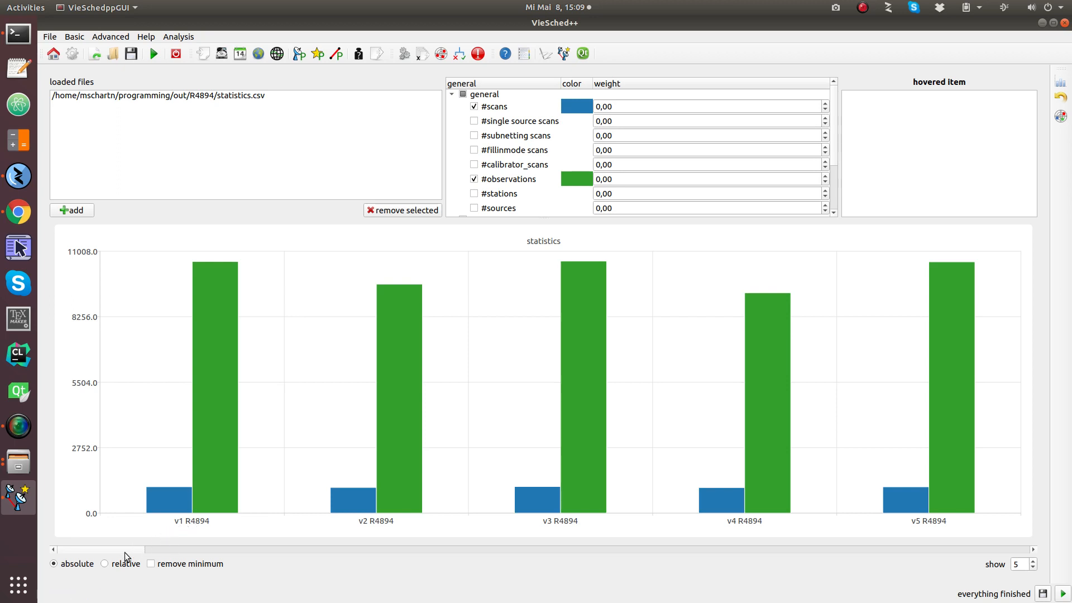
click(366, 550)
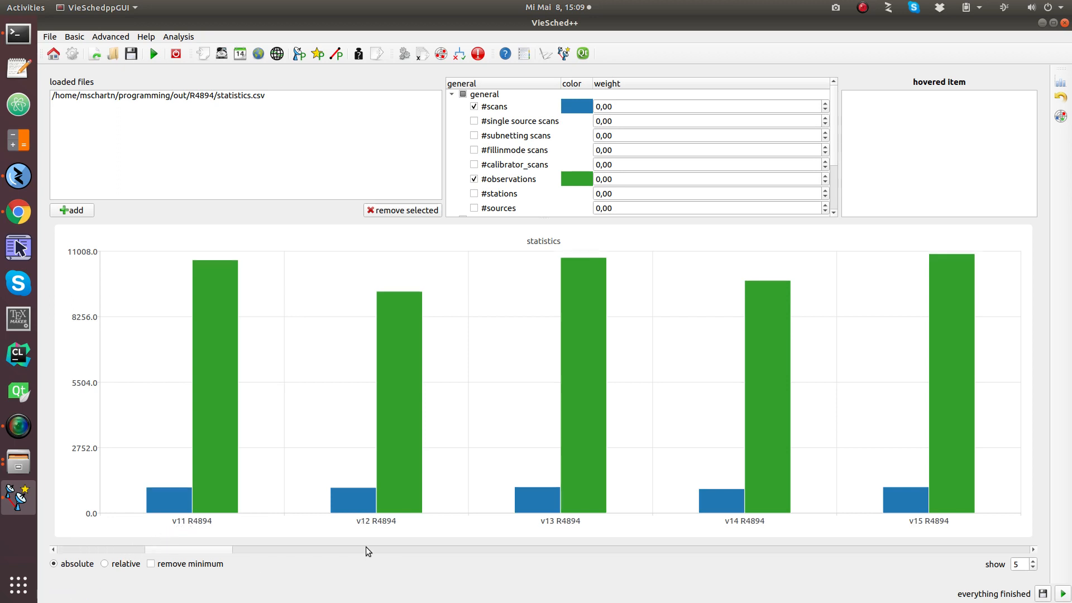
drag(196, 549, 968, 546)
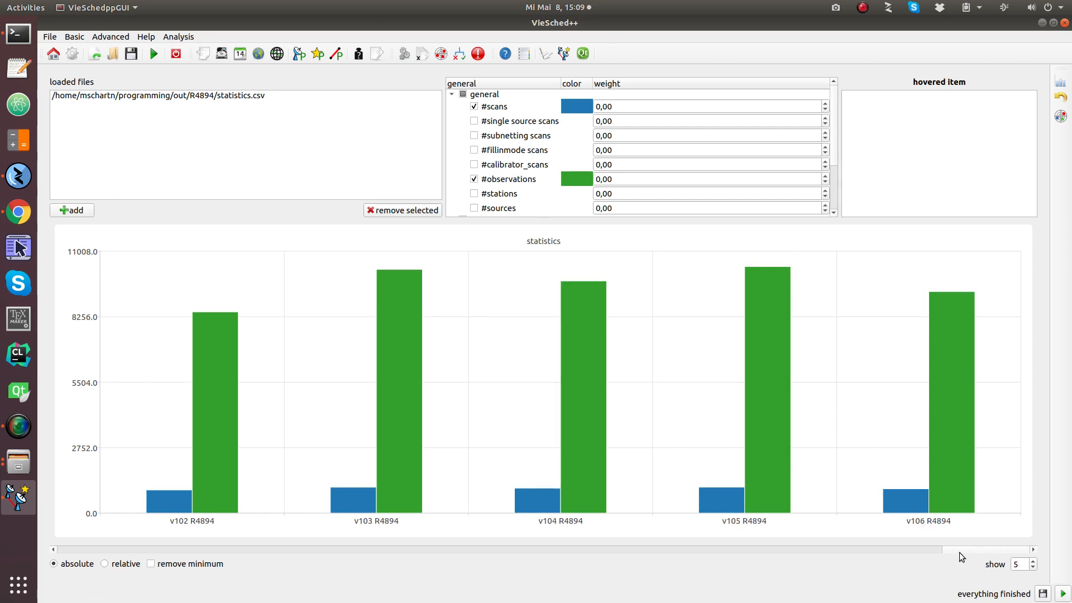
drag(955, 551, 53, 549)
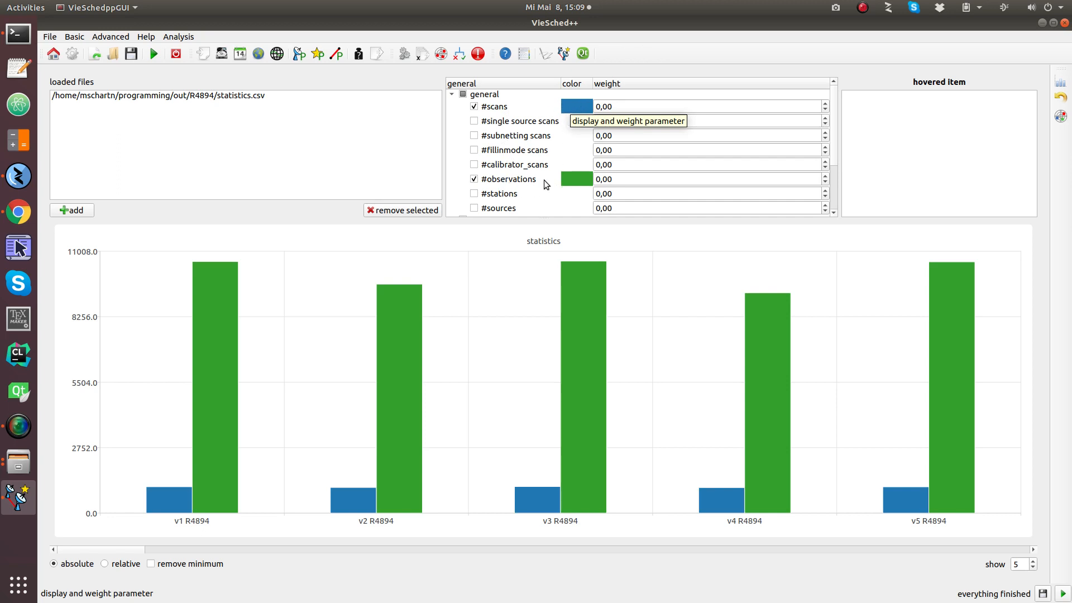
- Examine the session, version and value details of the #scans and #observations bars for versions 1 and 2
mouse_move(203, 286)
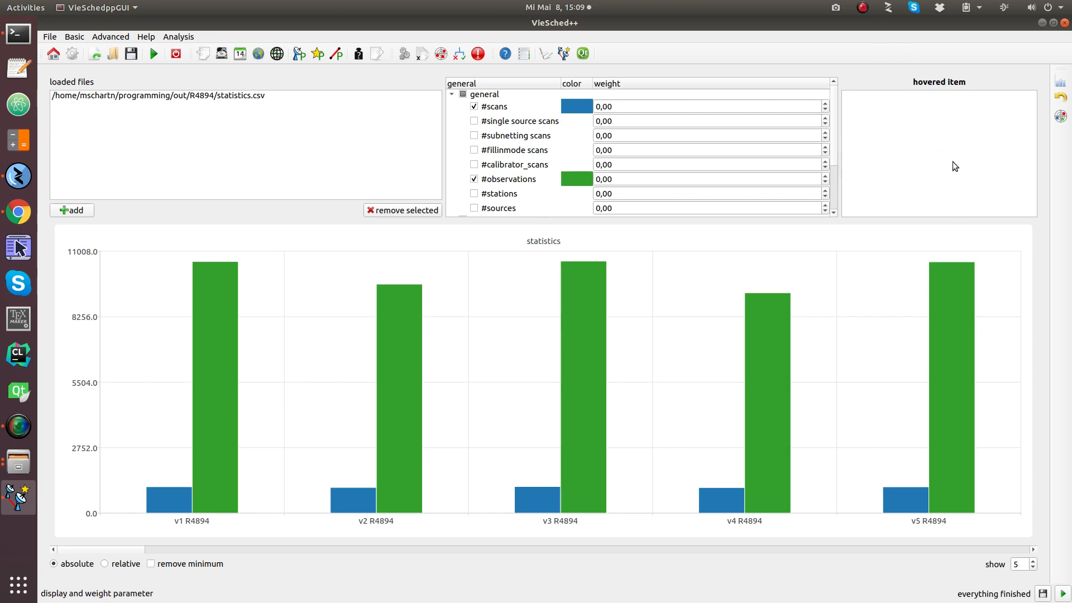
mouse_move(217, 352)
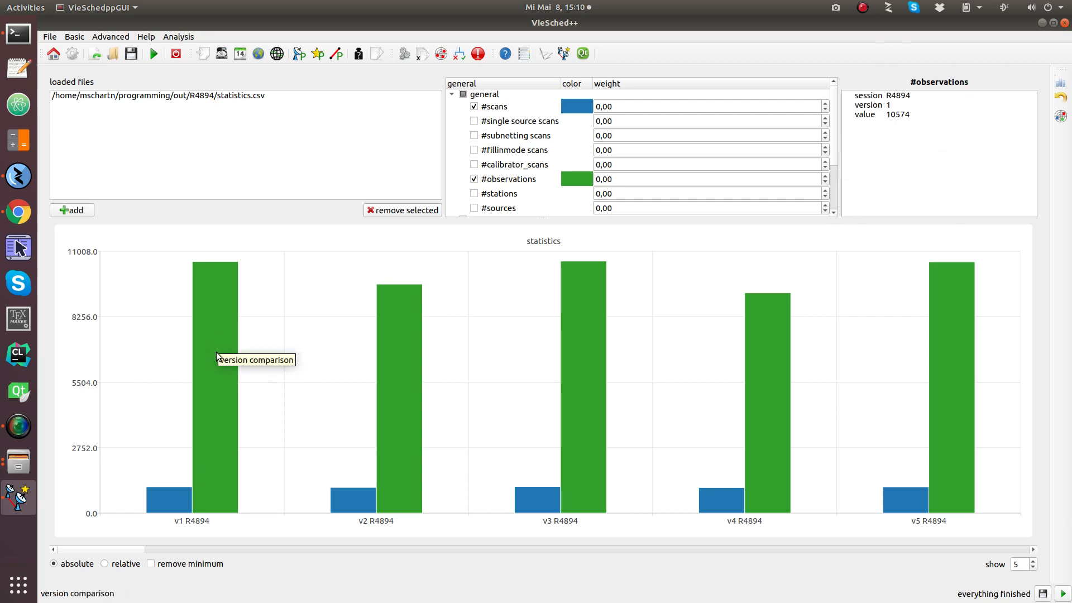
mouse_move(170, 497)
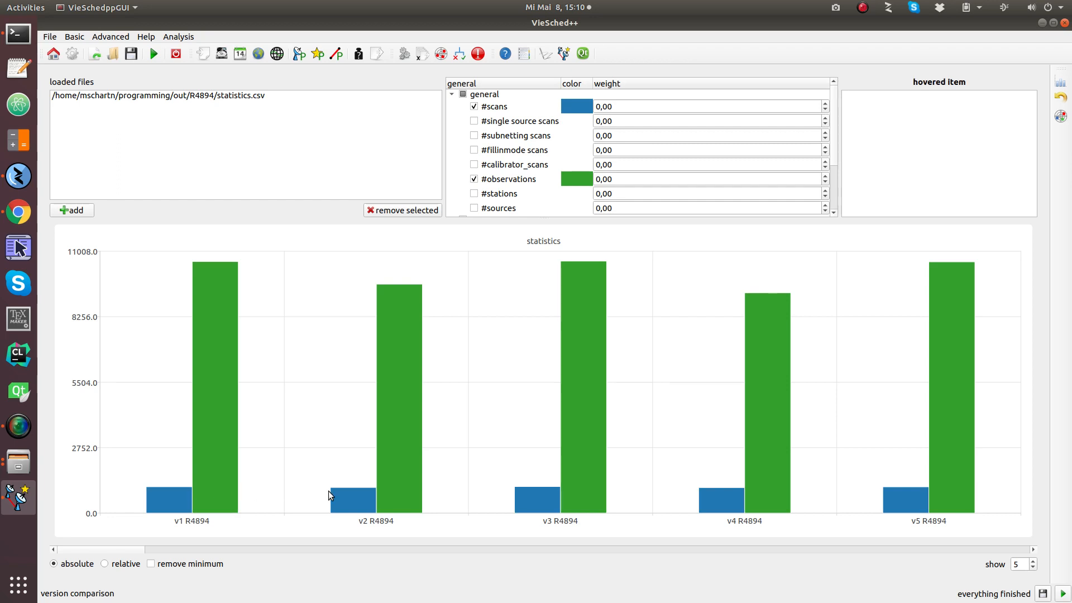
mouse_move(343, 499)
mouse_move(406, 494)
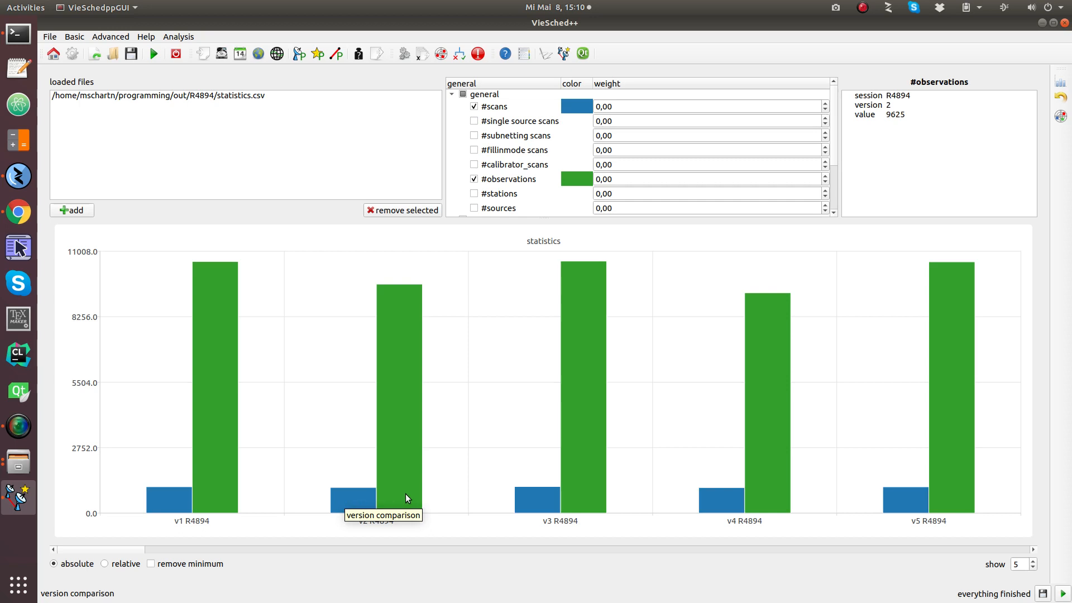
mouse_move(371, 506)
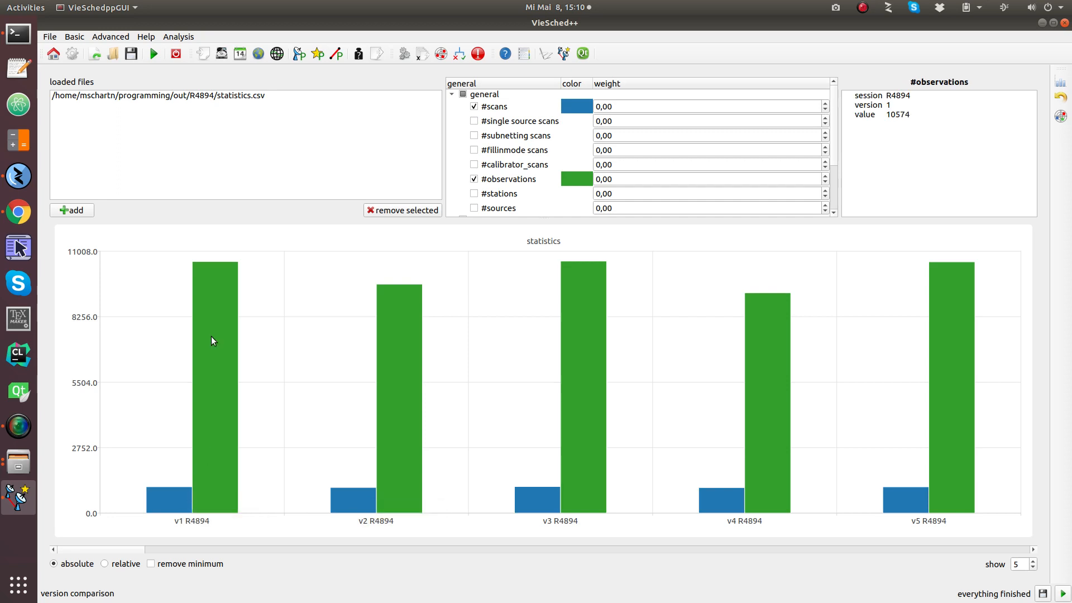
mouse_move(216, 270)
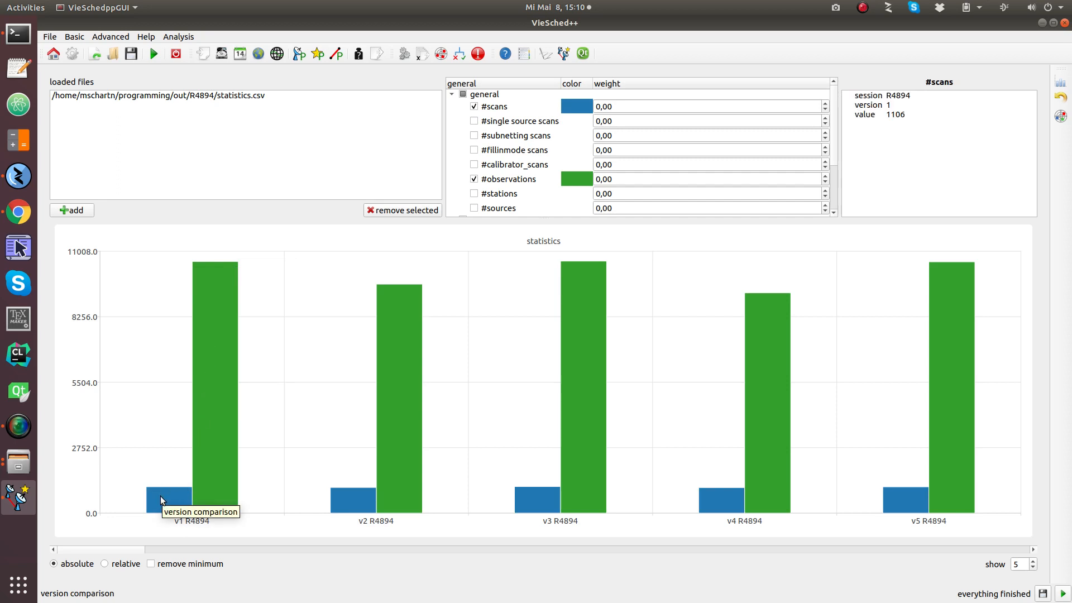
mouse_move(187, 504)
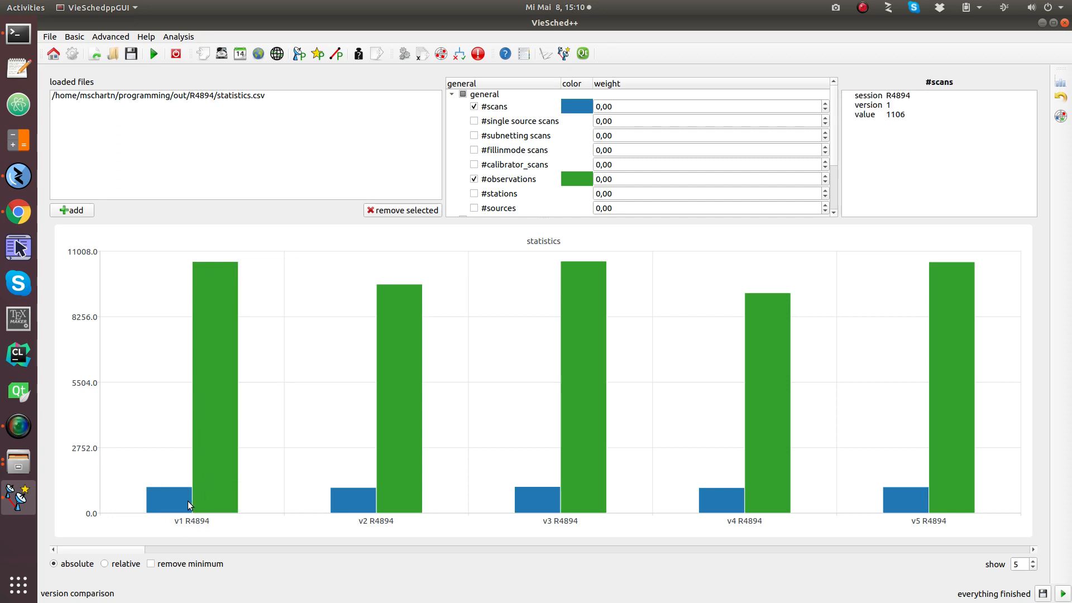
- Display the statistics as relative values, inspect the version 1 bars, and return to absolute values for comparison
click(122, 568)
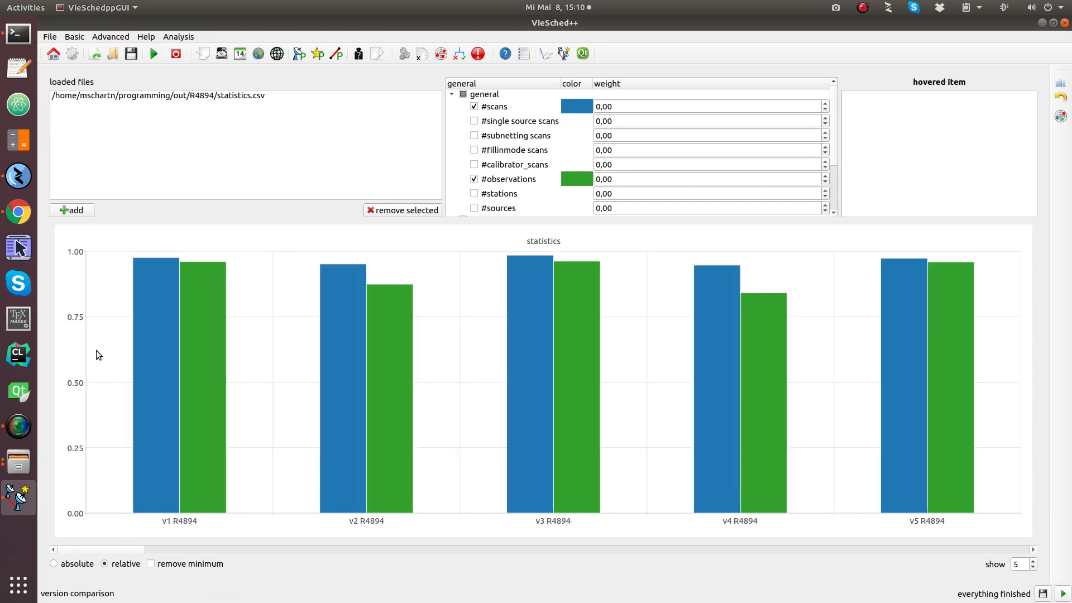
mouse_move(146, 284)
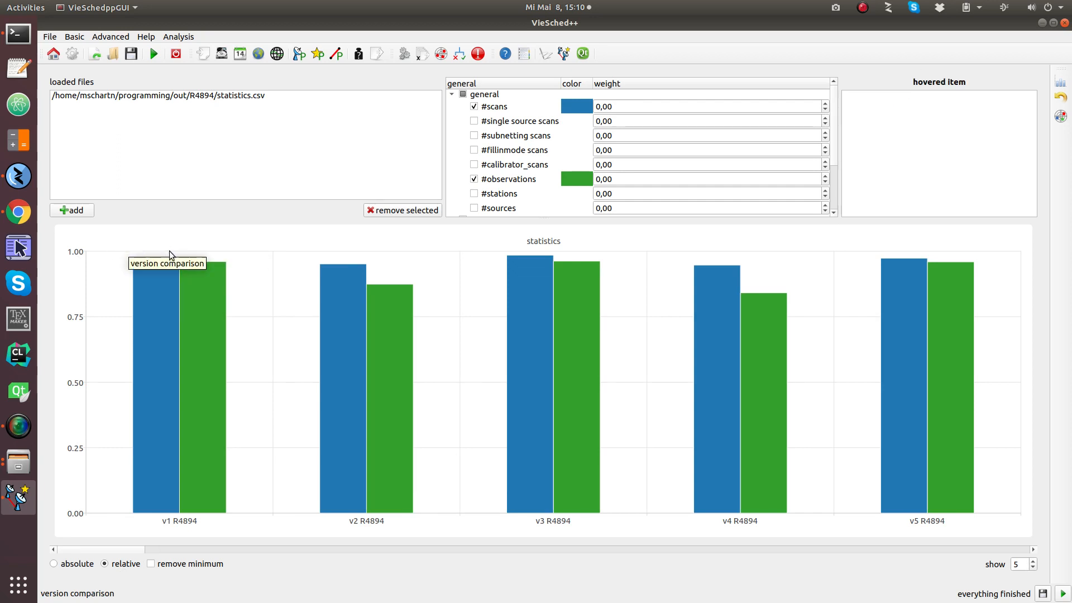
mouse_move(146, 319)
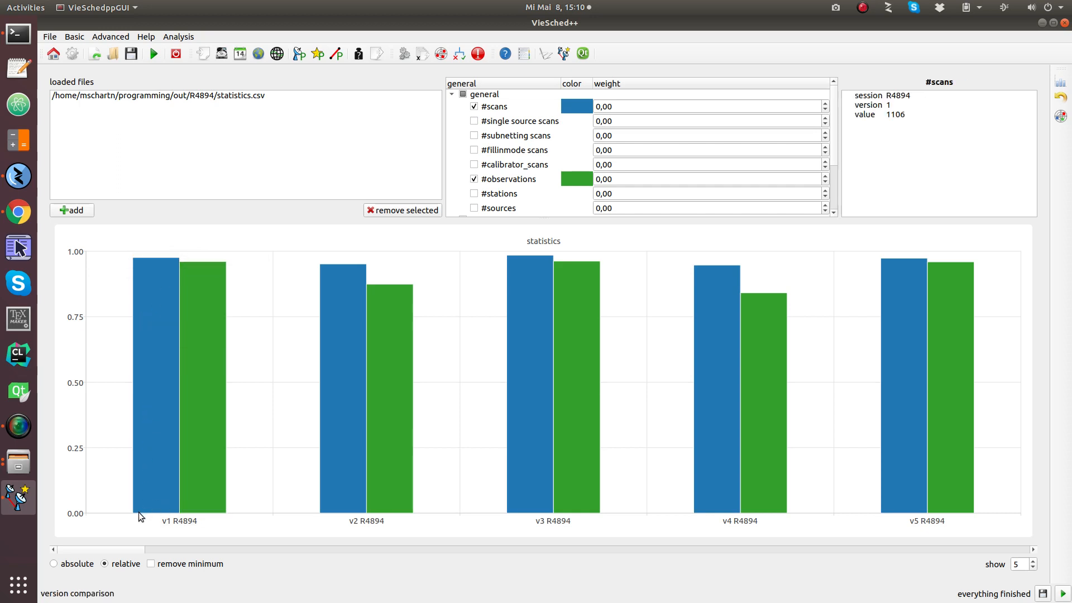
mouse_move(141, 511)
click(74, 565)
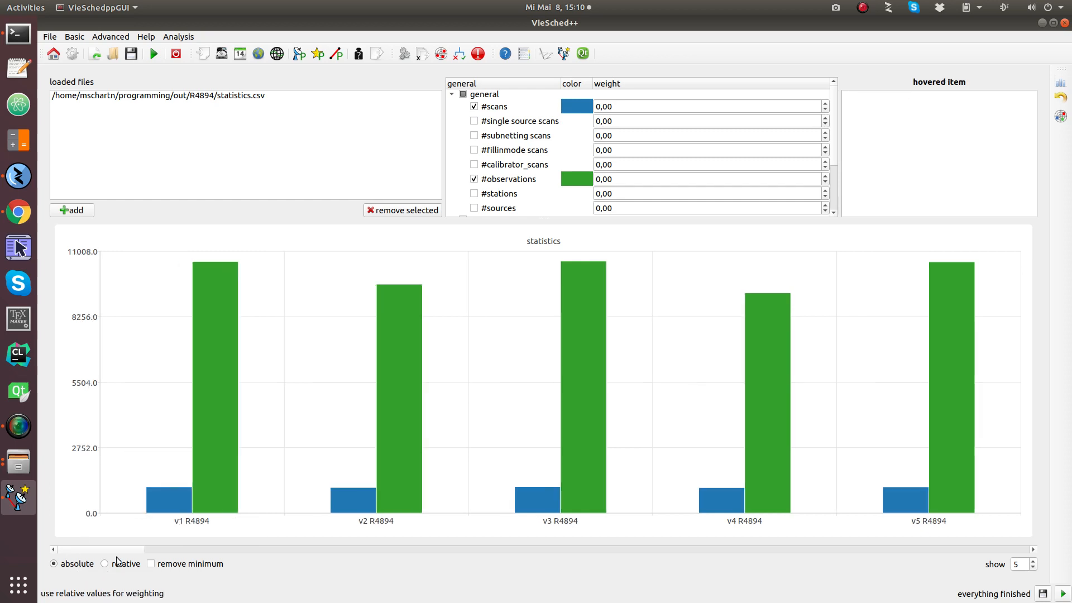
mouse_move(170, 499)
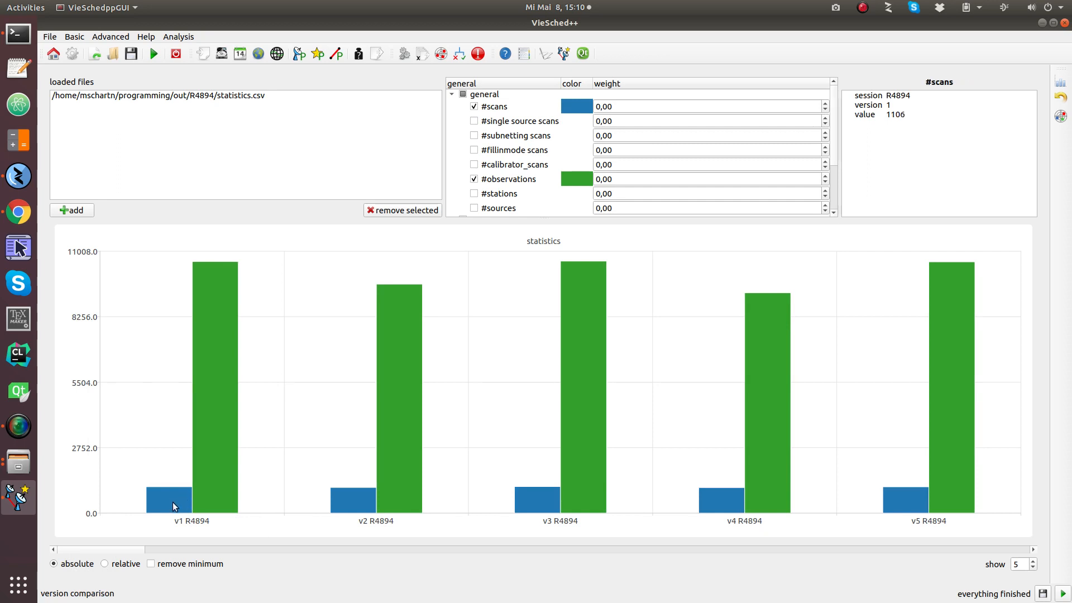
mouse_move(213, 481)
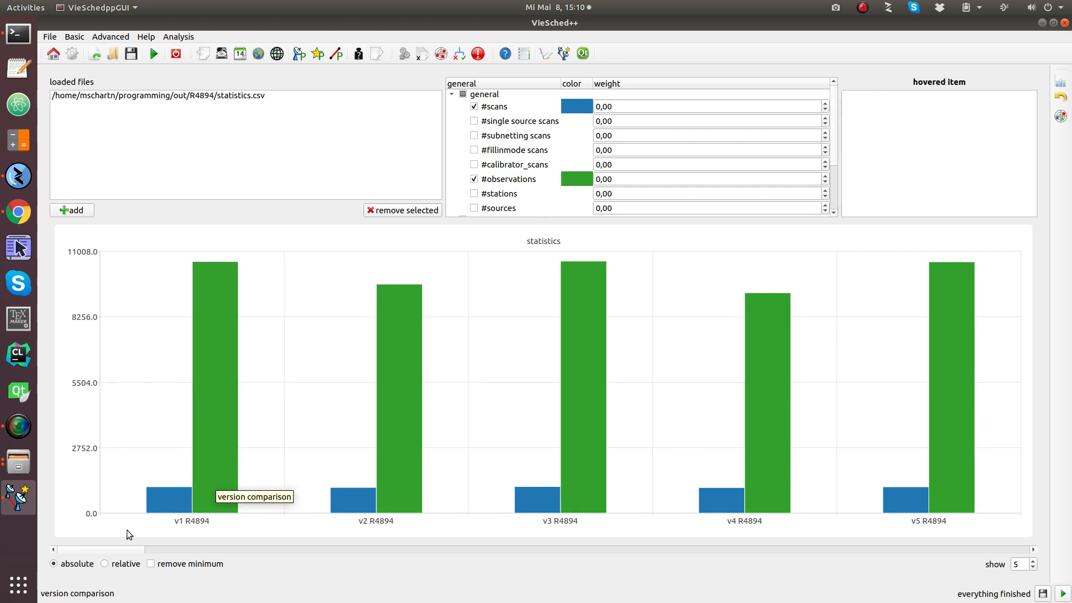
- Display the statistics as relative values with the minimum removed, and examine the #scans and #observations bars of version 1
click(125, 564)
mouse_move(136, 487)
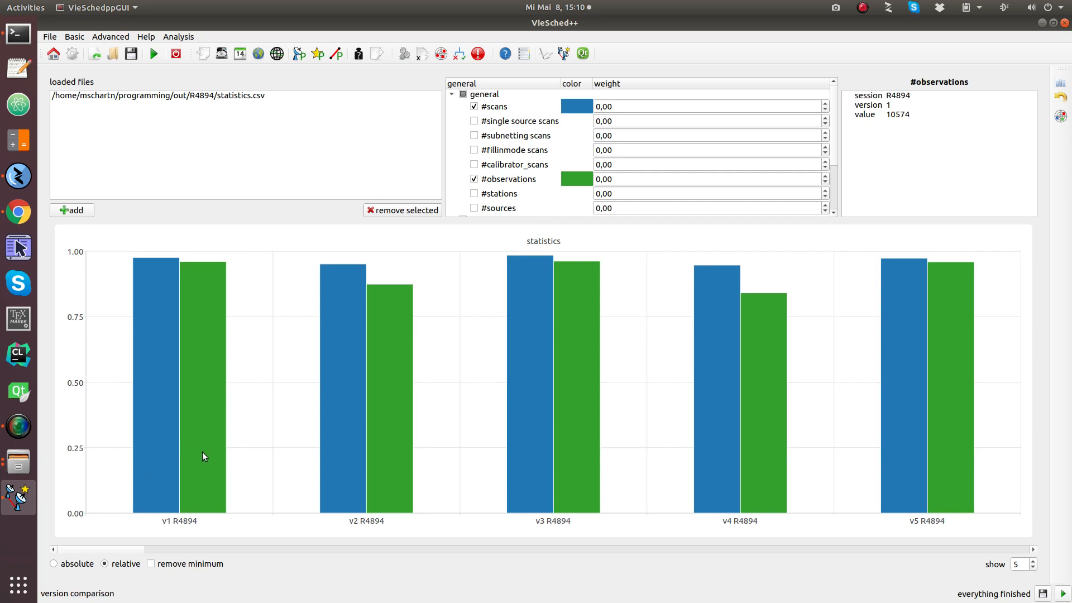
click(175, 565)
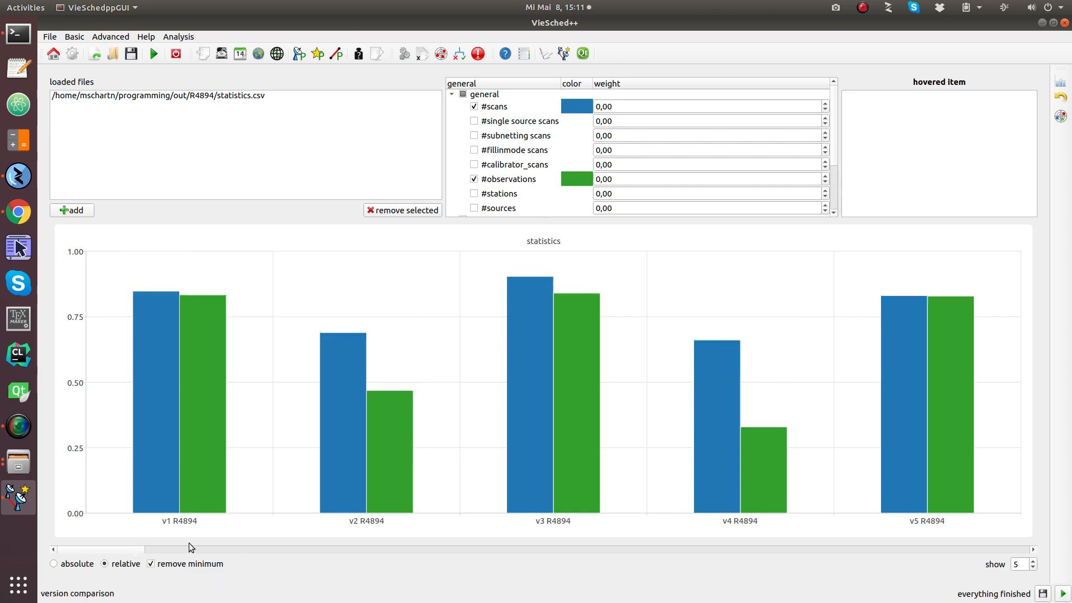
mouse_move(148, 435)
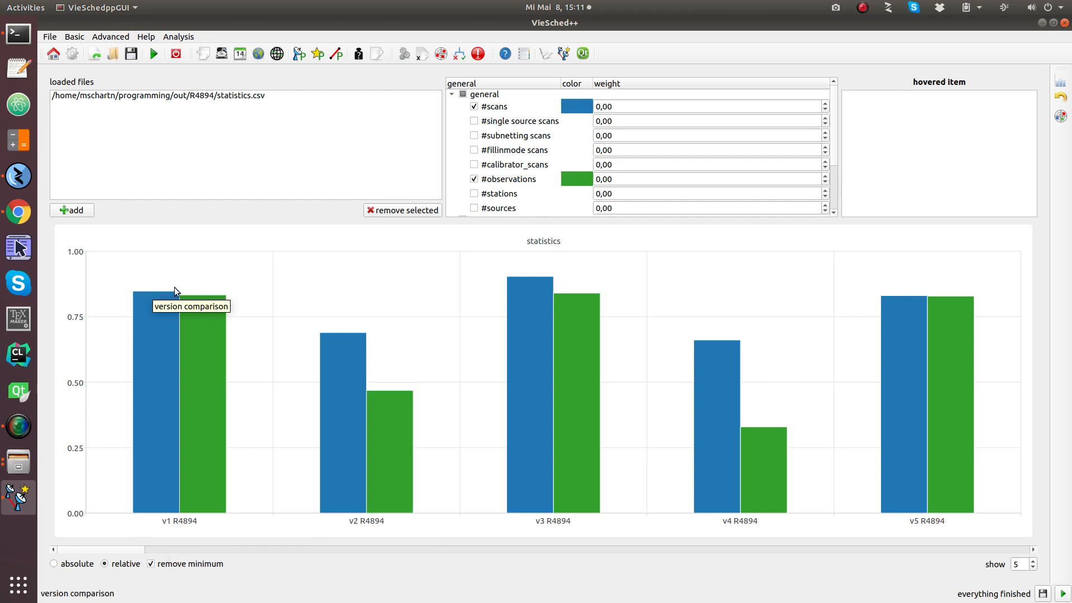
mouse_move(203, 316)
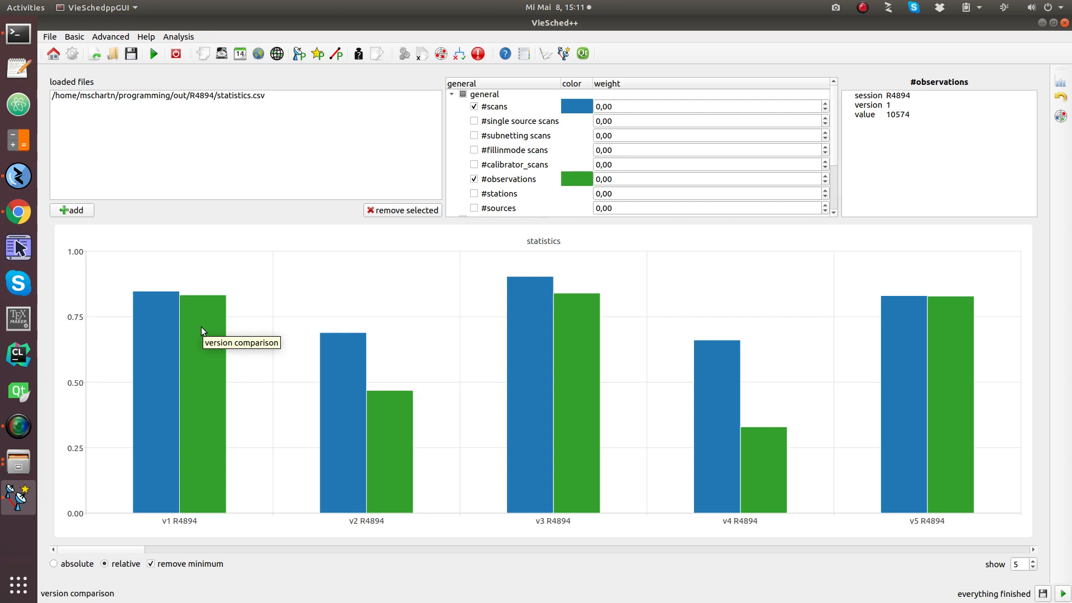
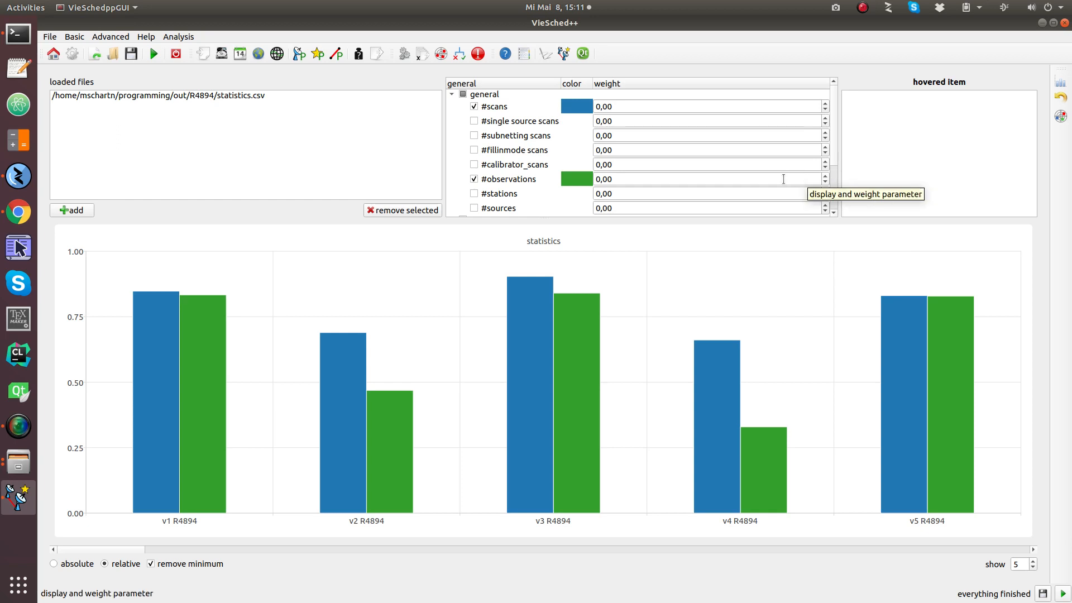
- Set the #observations weight to 1,00 and examine the ranked versions from the best to the worst
click(618, 179)
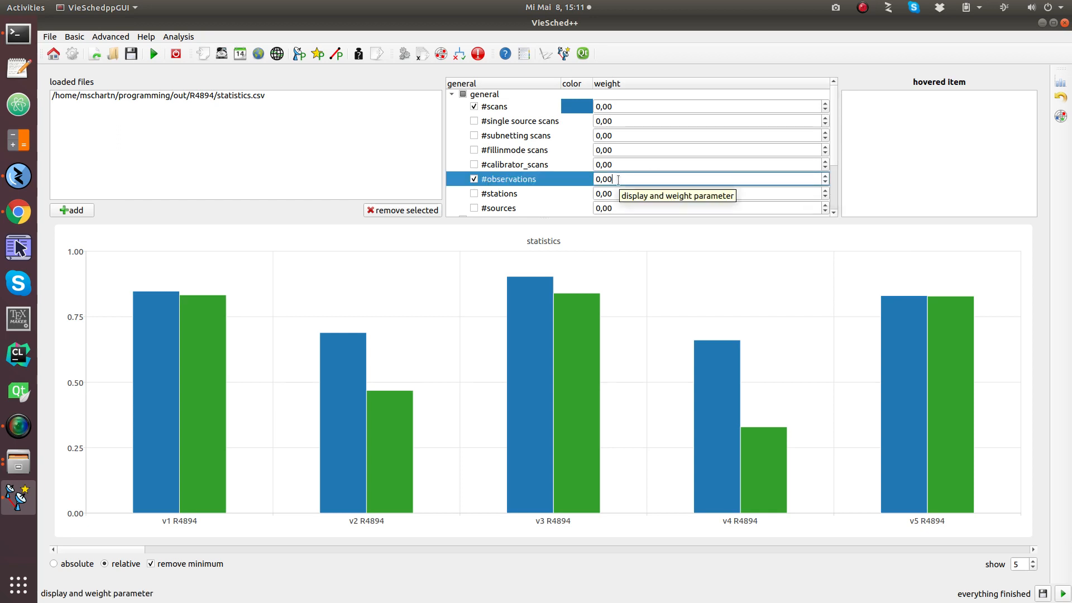
scroll(610, 179, up, 1)
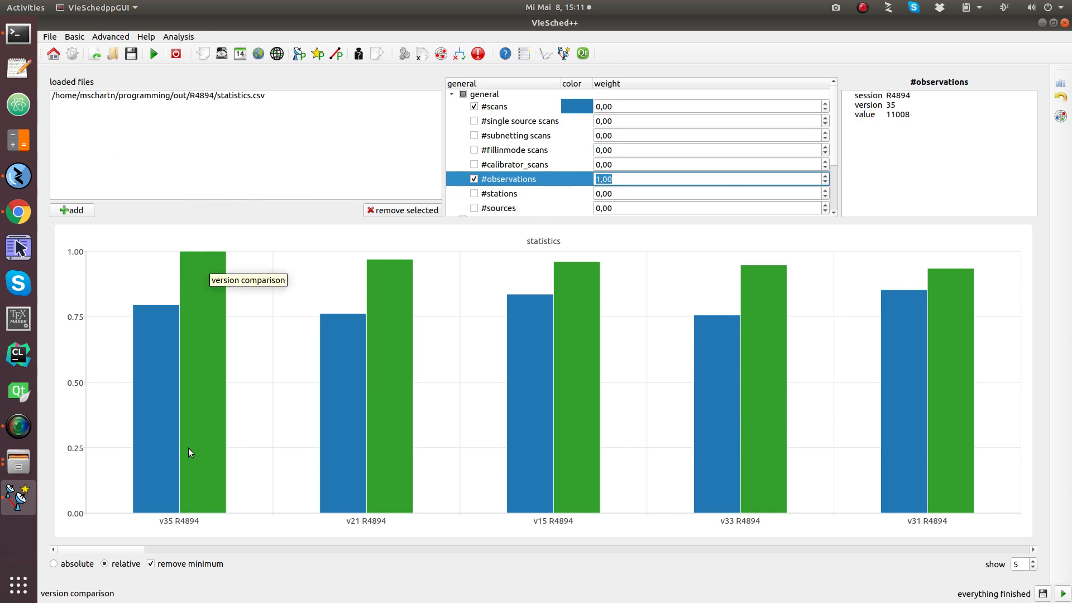
mouse_move(192, 410)
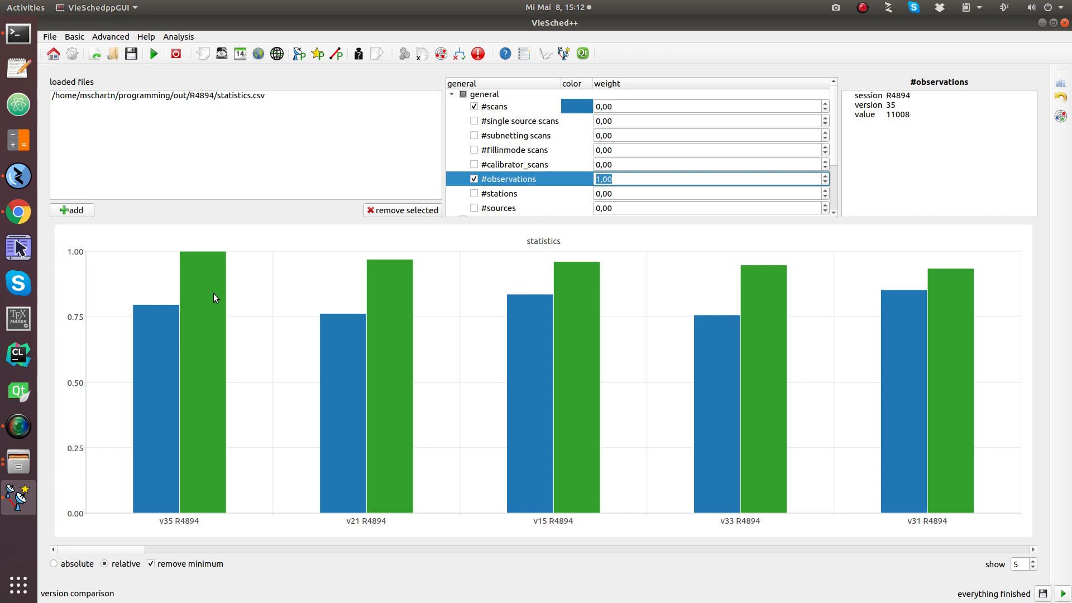
mouse_move(390, 266)
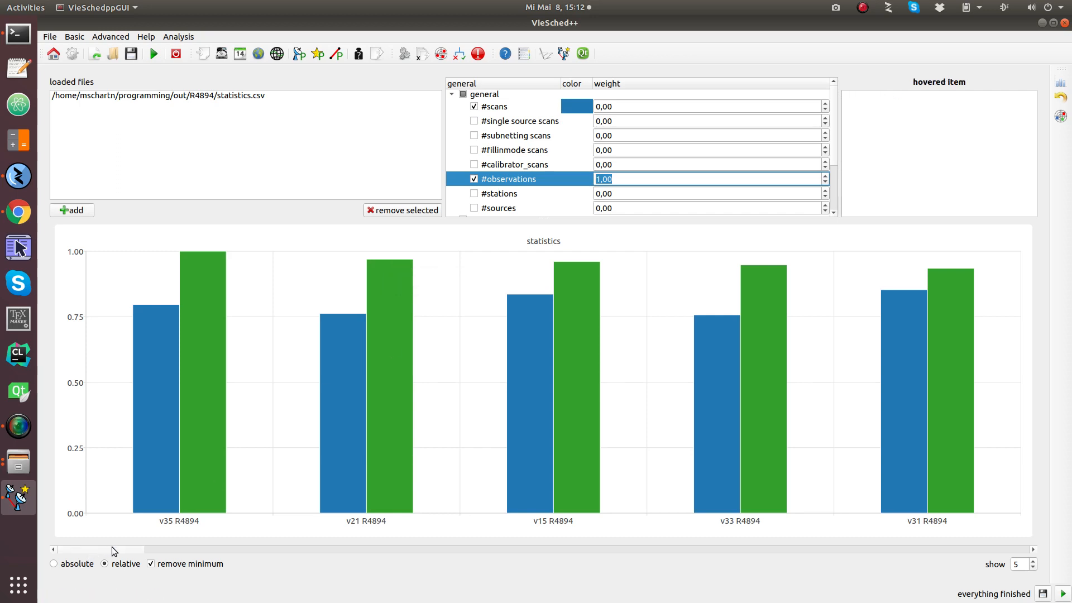
drag(112, 547, 998, 527)
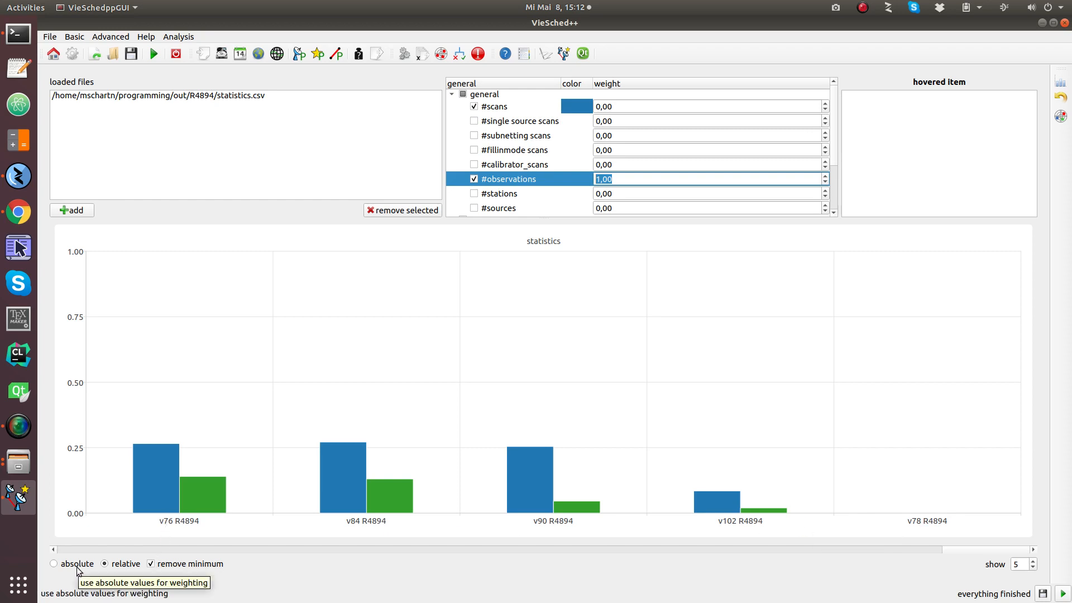
- Turn off minimum removal and compare the relative observation bars of the best and worst ranked versions
click(151, 564)
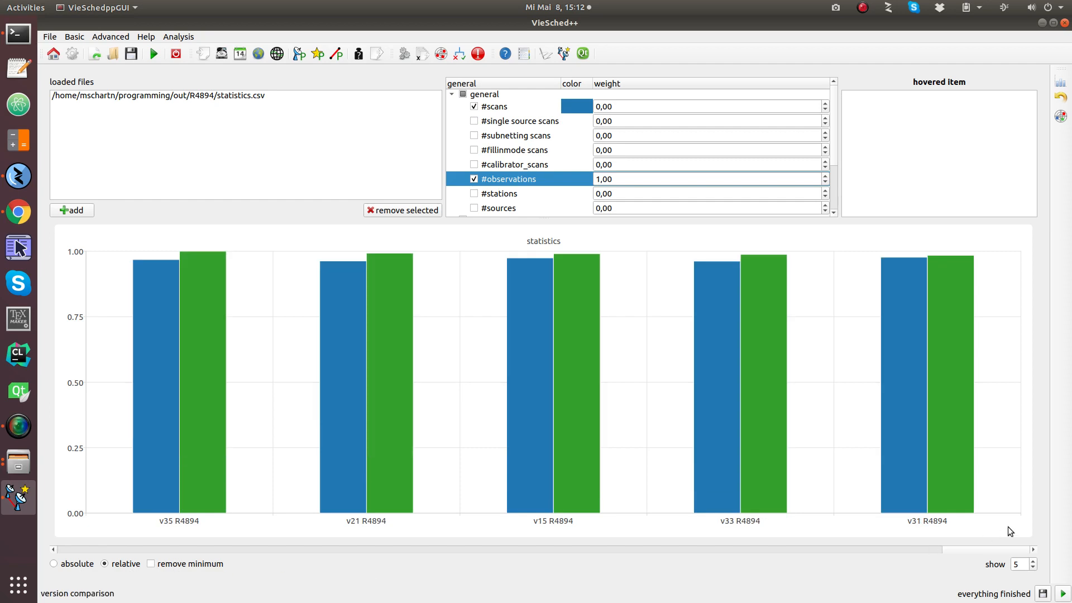
drag(1005, 552, 25, 558)
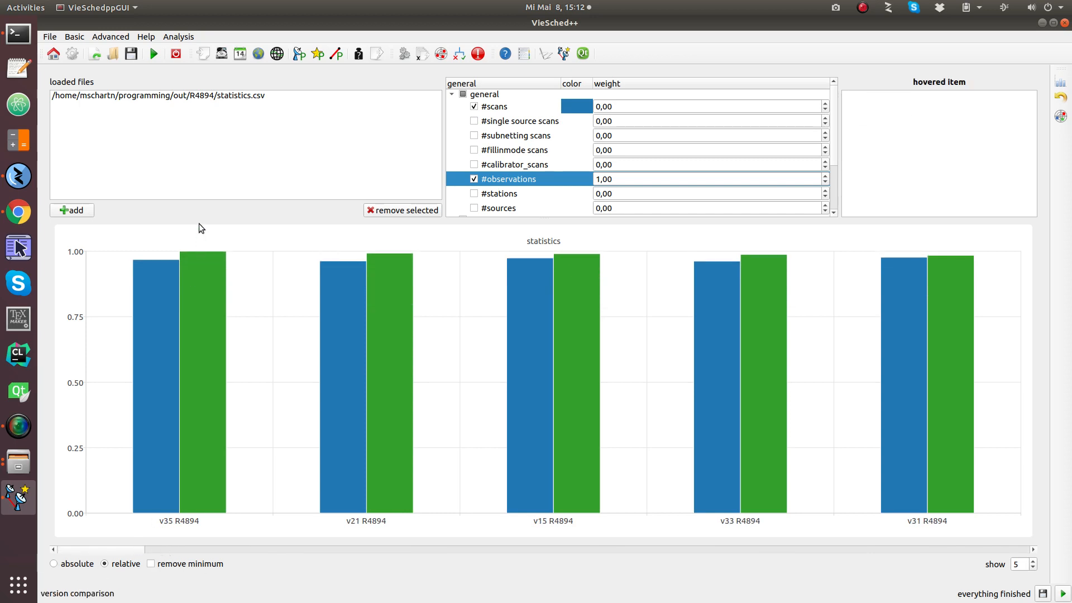
mouse_move(206, 455)
drag(112, 548, 805, 549)
scroll(858, 507, down, 5)
mouse_move(939, 314)
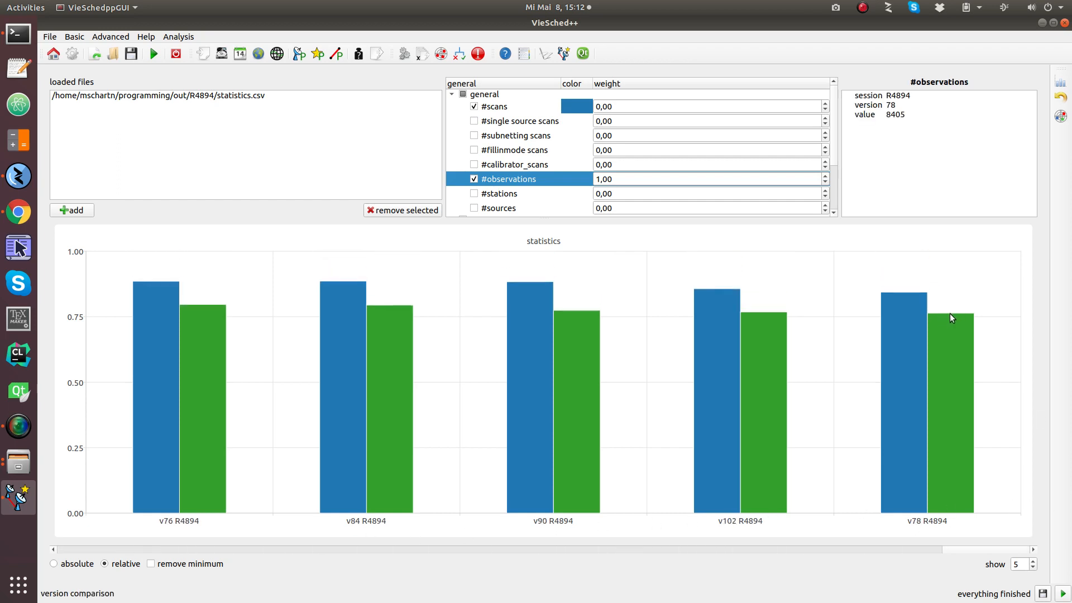
- Return the chart to absolute values and show the top-ranked versions
click(80, 566)
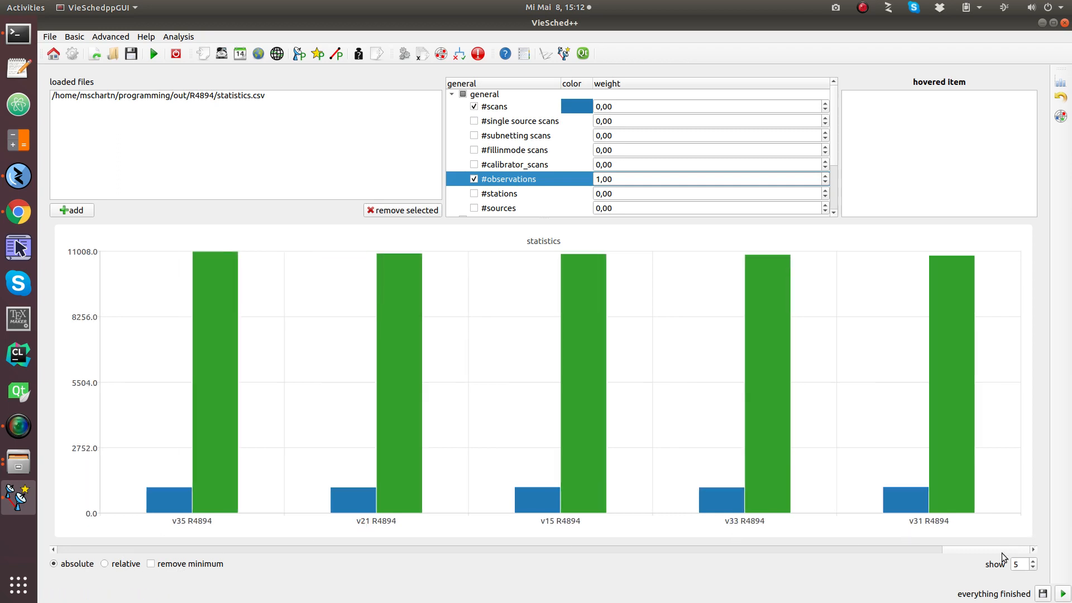
drag(1001, 552, 61, 552)
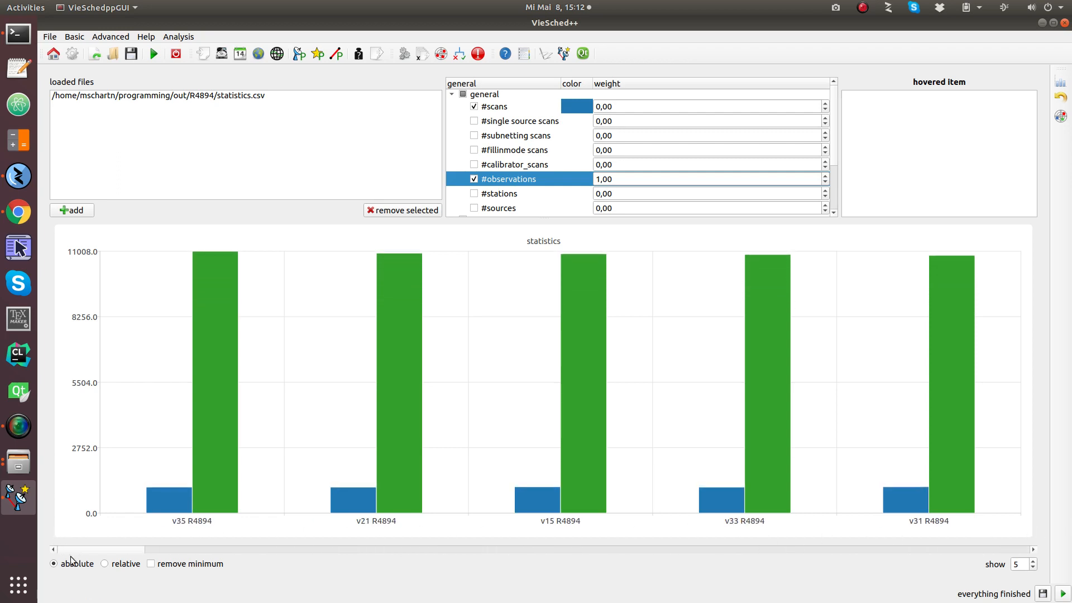
- Show the chart as relative values with the minimum removed, and enlarge the area holding the statistics parameters
click(125, 564)
click(151, 563)
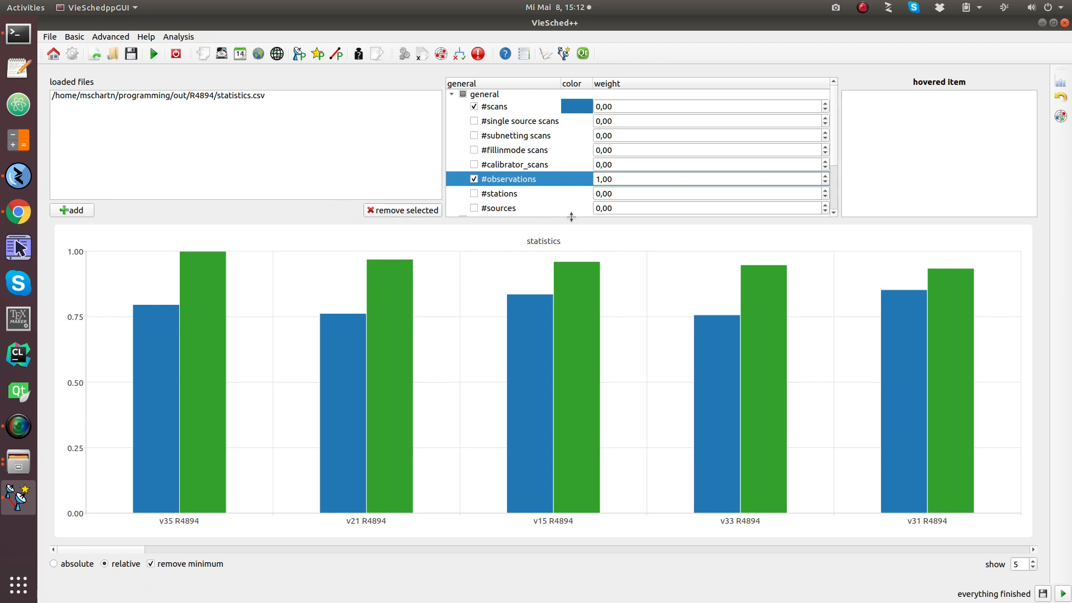
drag(572, 220, 574, 282)
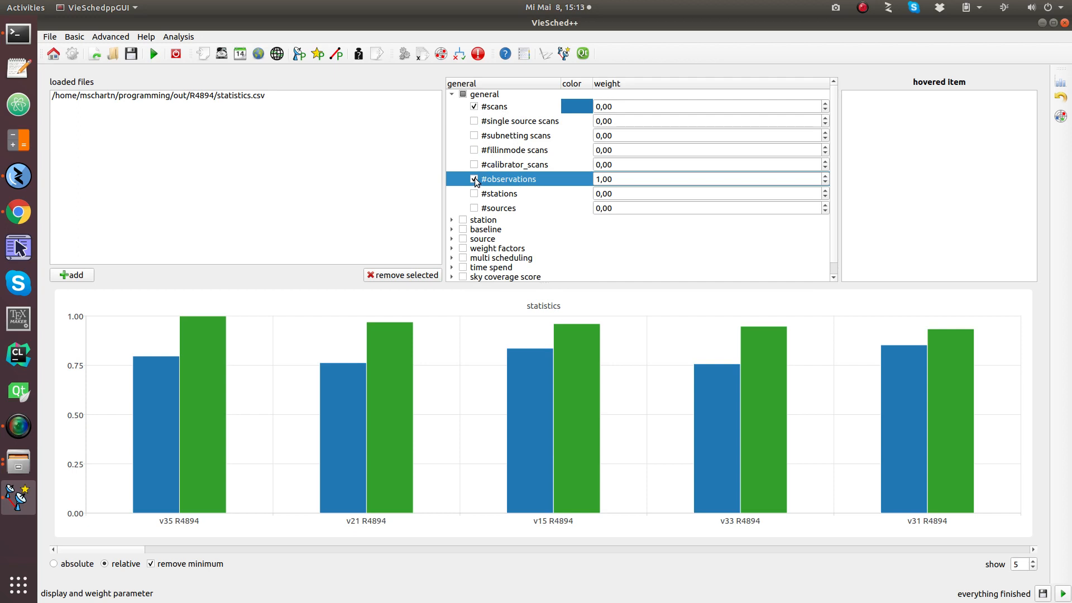
scroll(488, 212, down, 1)
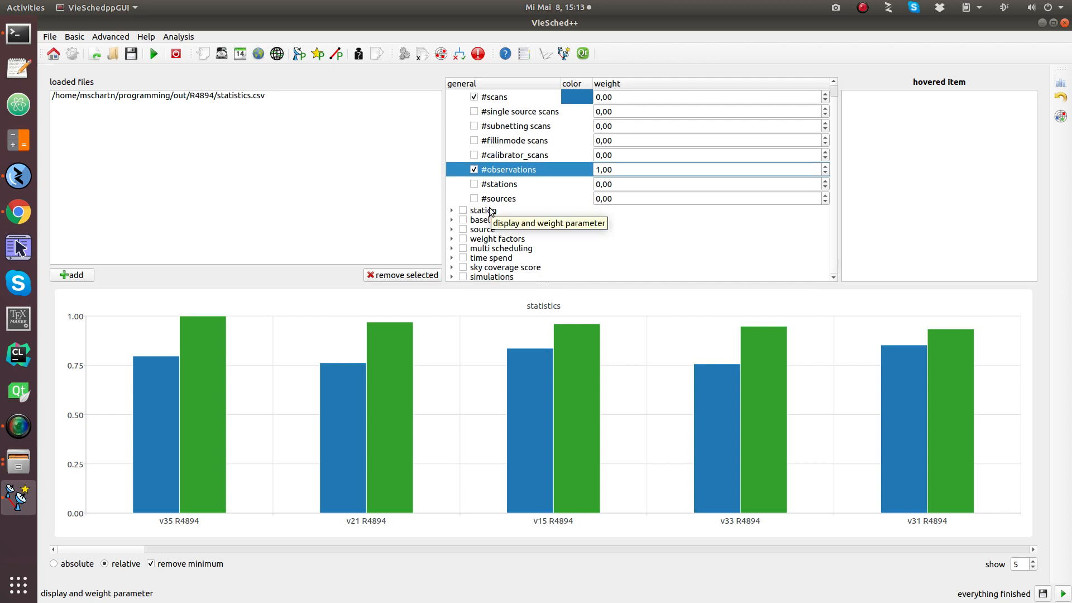
scroll(485, 184, up, 1)
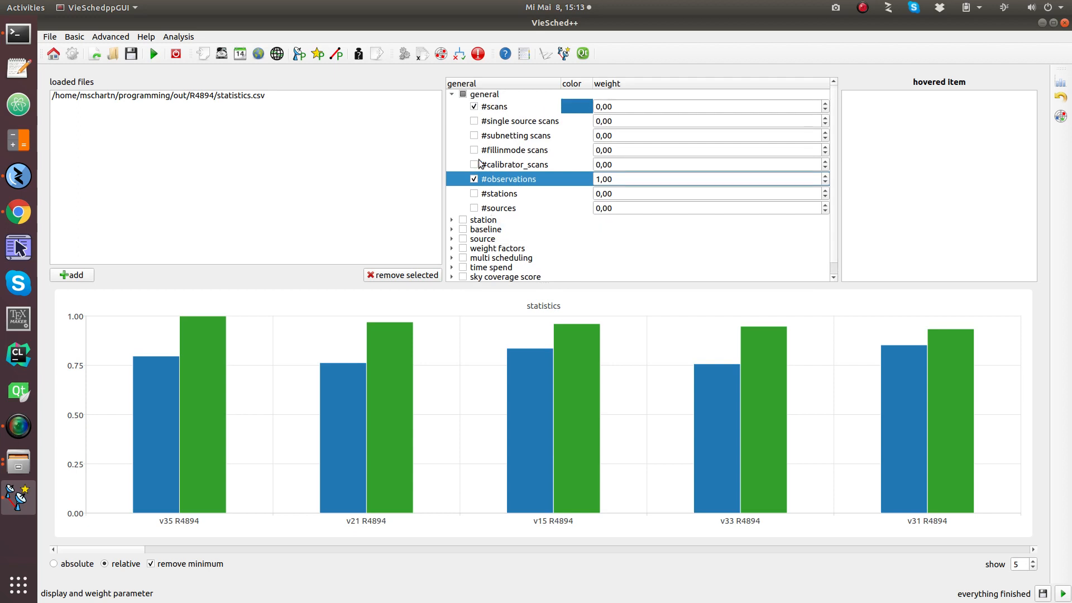
- Temporarily add the station observation bars of FORTLEZA to the chart, and remove them again
click(452, 95)
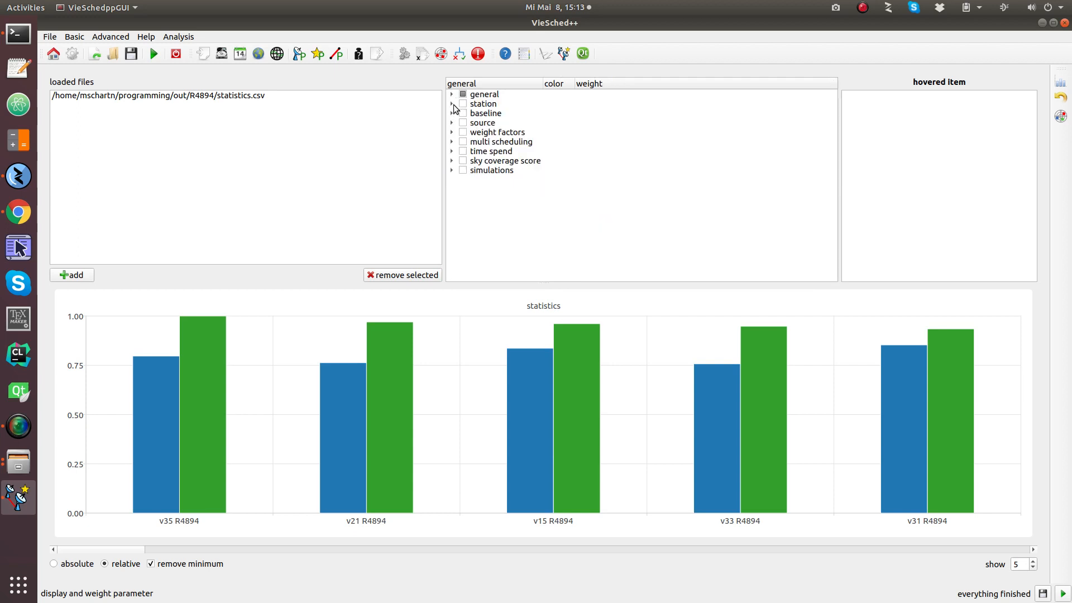
click(452, 104)
click(462, 123)
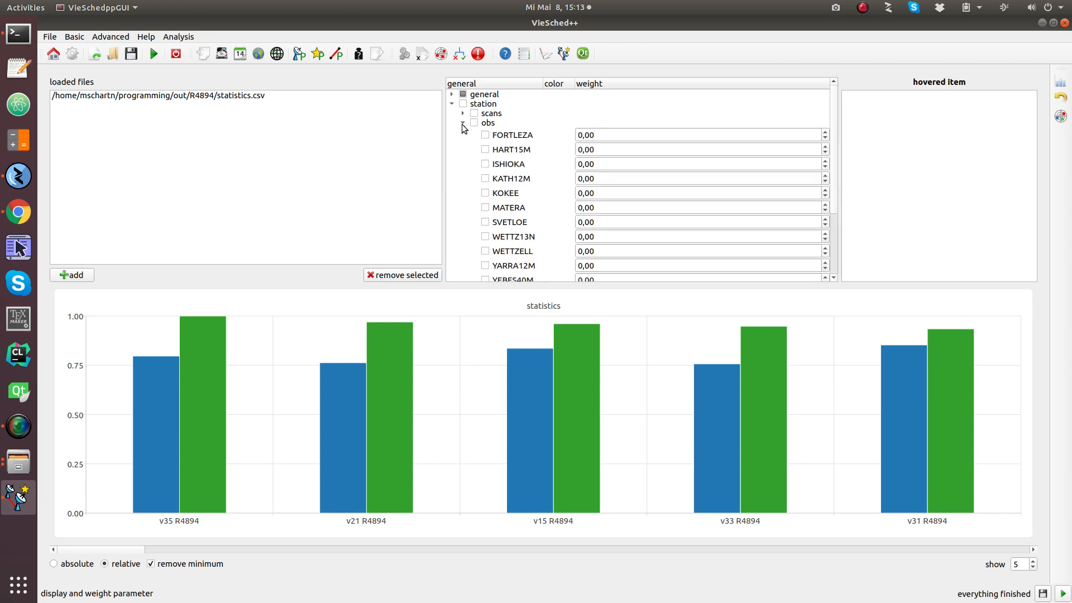
click(485, 136)
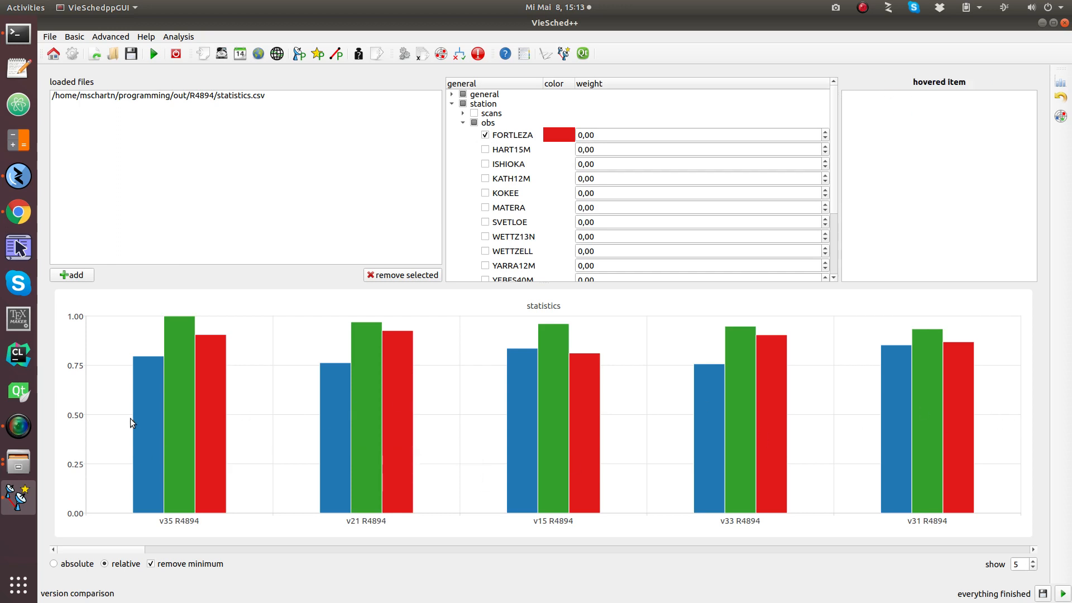
click(485, 135)
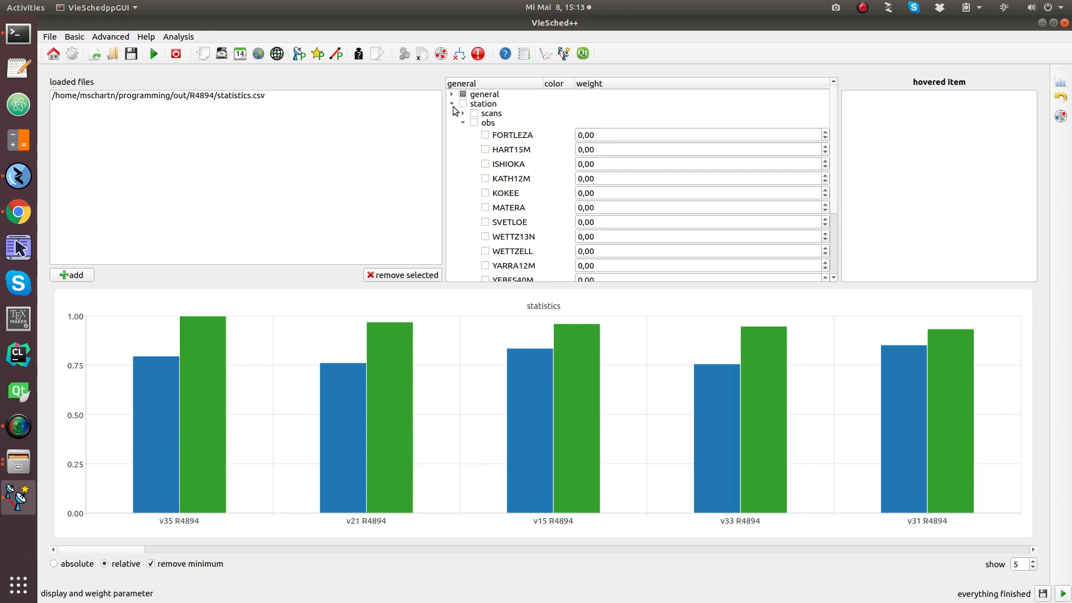
click(452, 104)
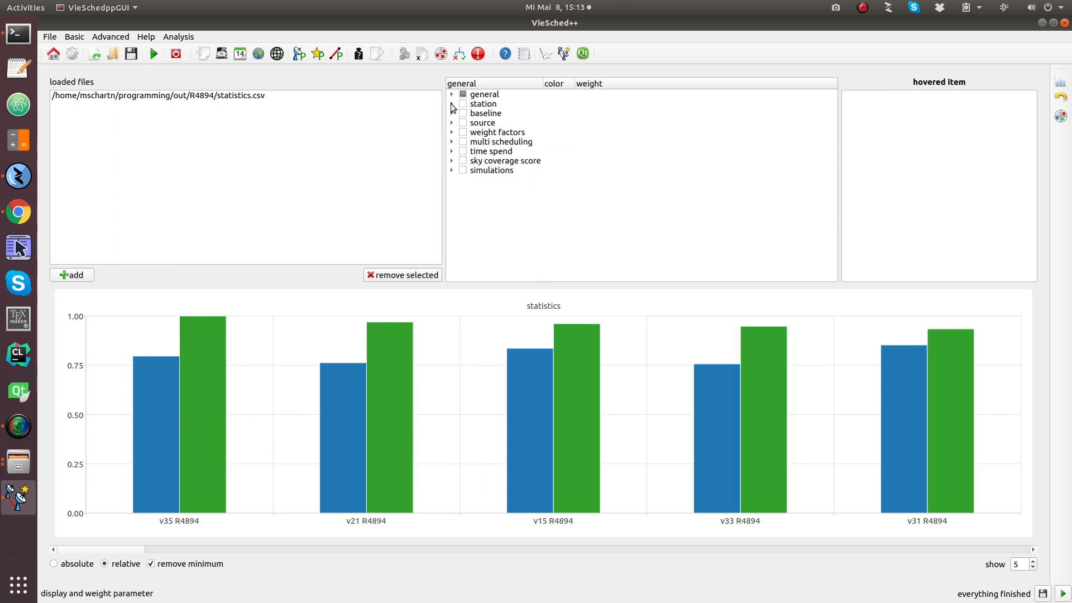
- Add the multi scheduling subnetting statistic to the chart and expand the general statistics group
click(452, 142)
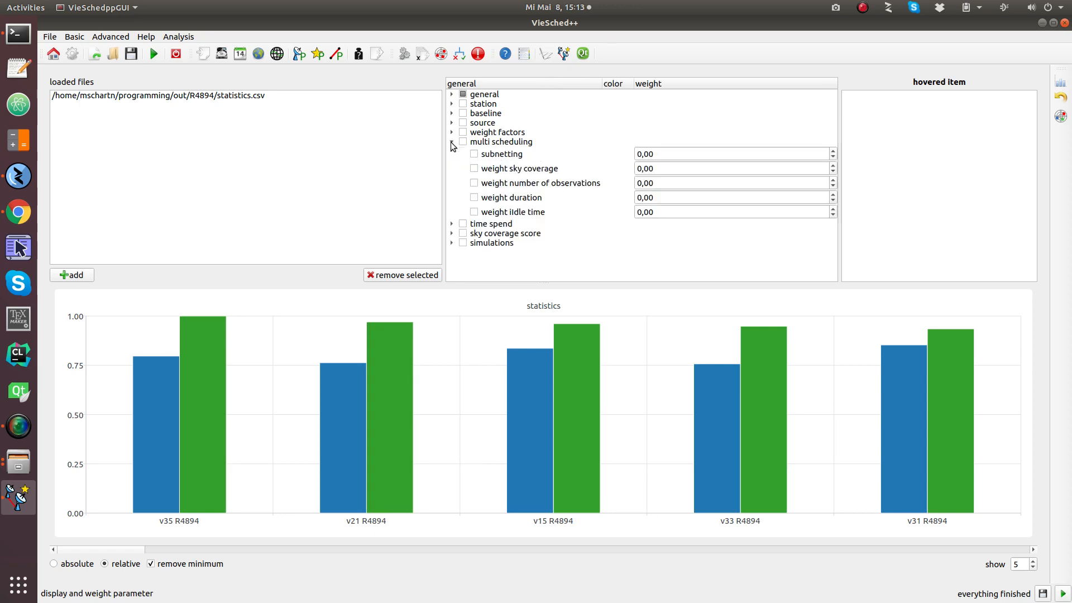
click(474, 155)
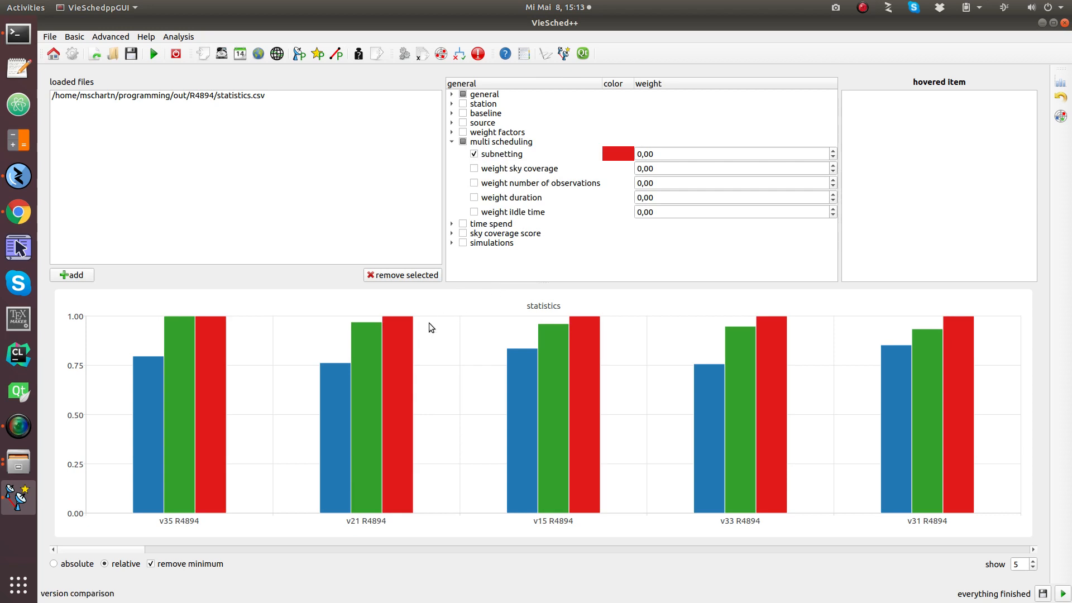
drag(126, 551, 9, 550)
mouse_move(150, 500)
click(451, 94)
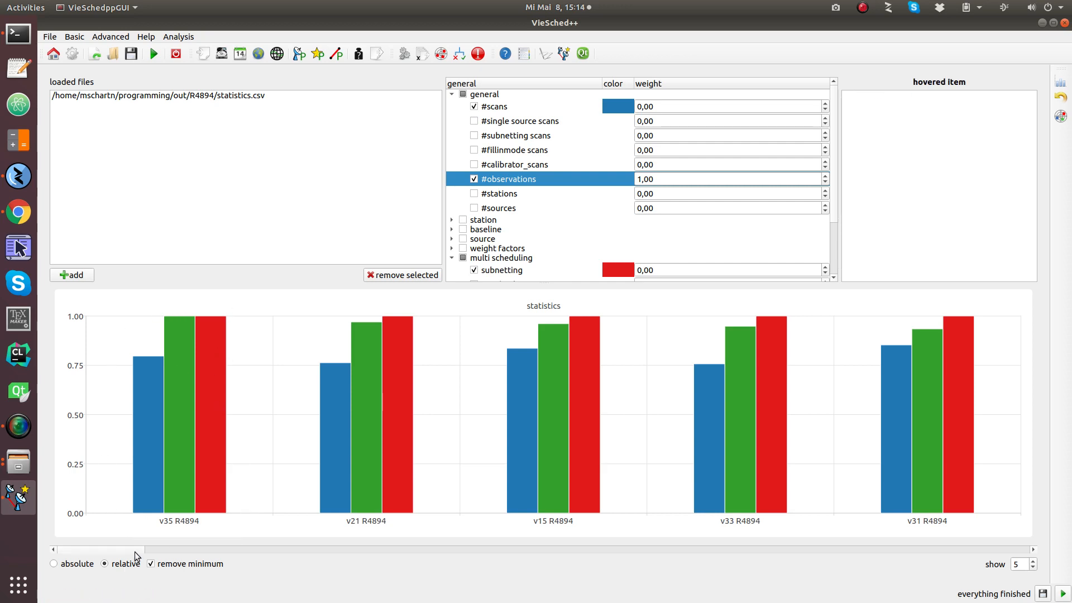
- Examine the subnetting, #scans and #observations bars across the ranked versions, including version 20, and return to the best-ranked ones
drag(135, 551, 467, 543)
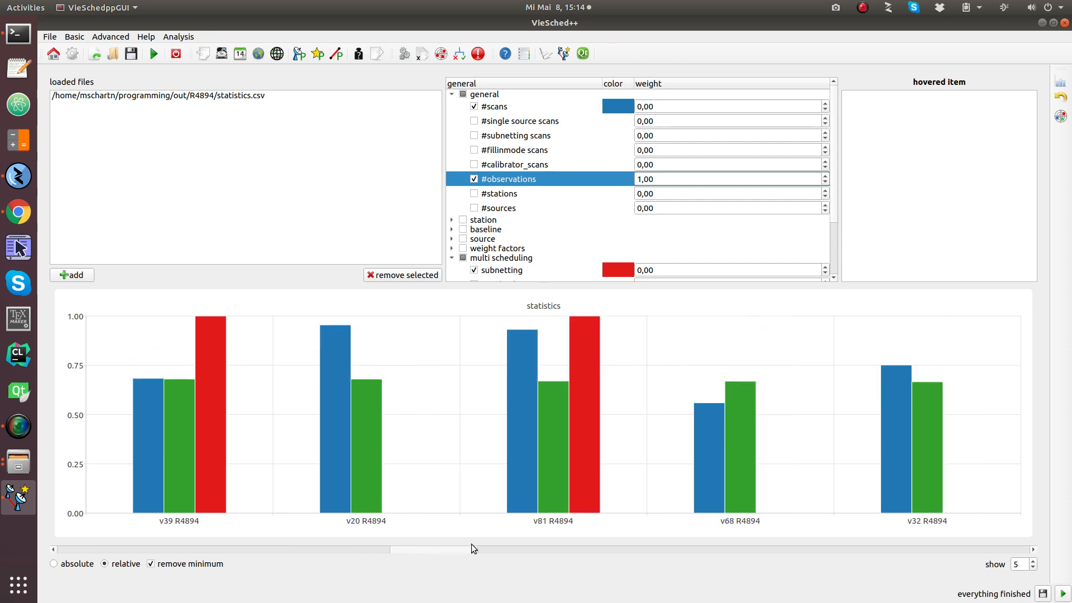
mouse_move(368, 494)
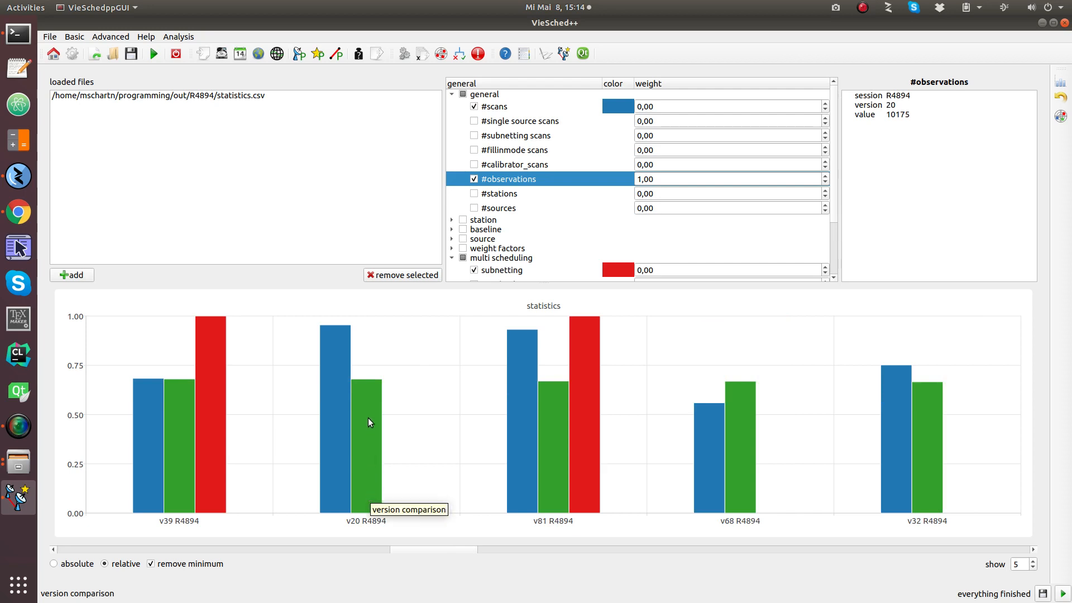
mouse_move(338, 339)
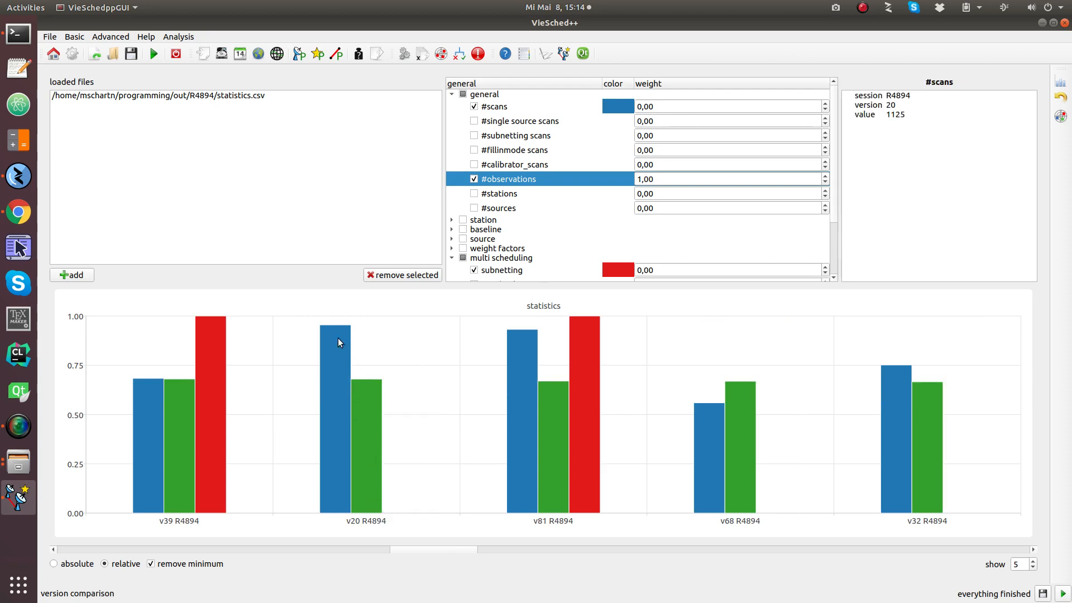
mouse_move(377, 394)
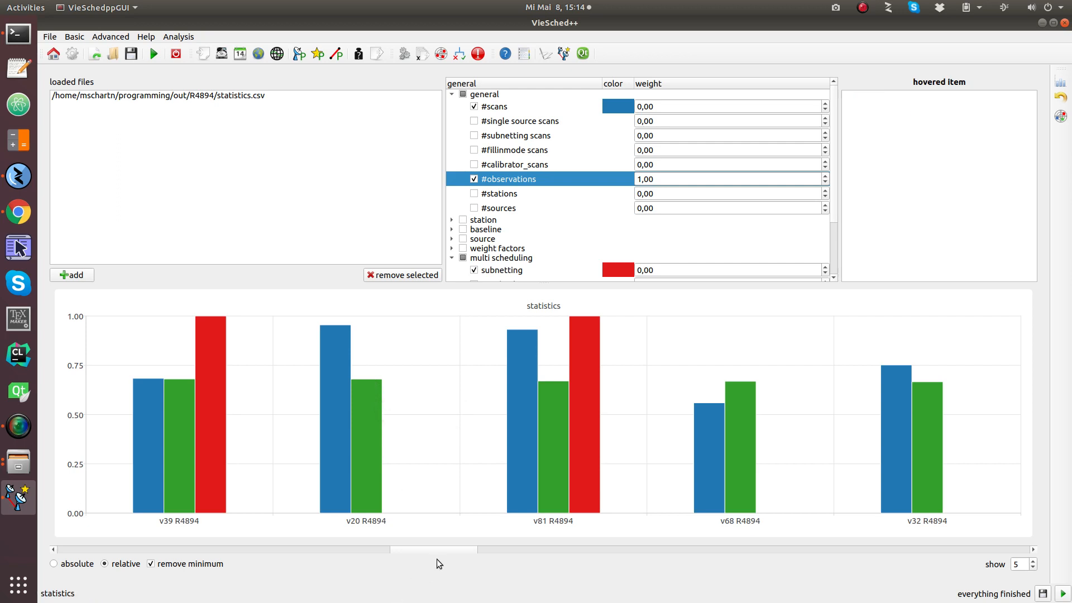
drag(463, 551, 671, 544)
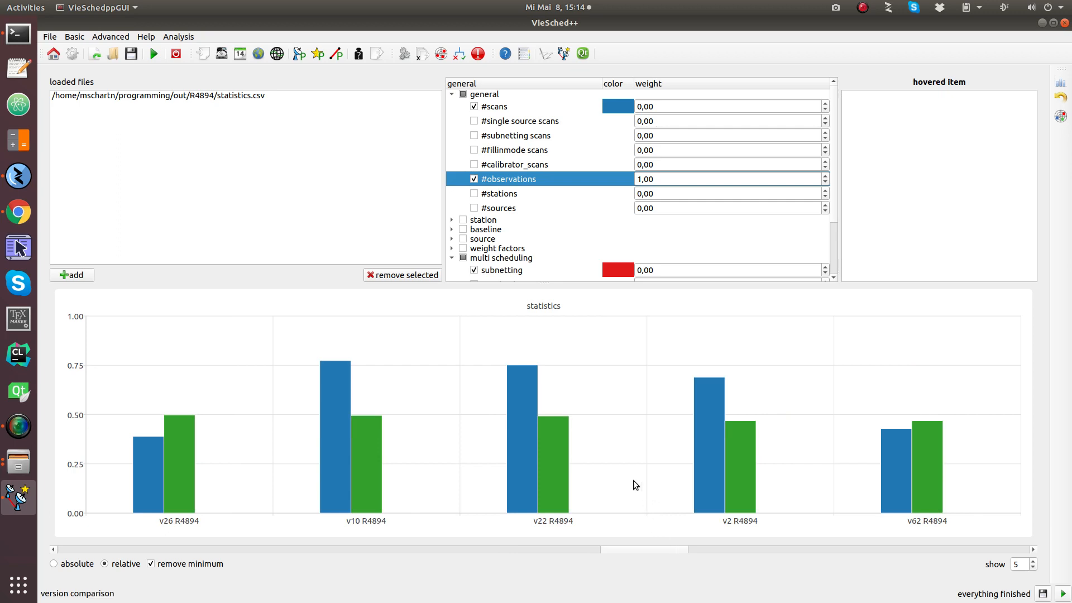
drag(627, 548, 52, 571)
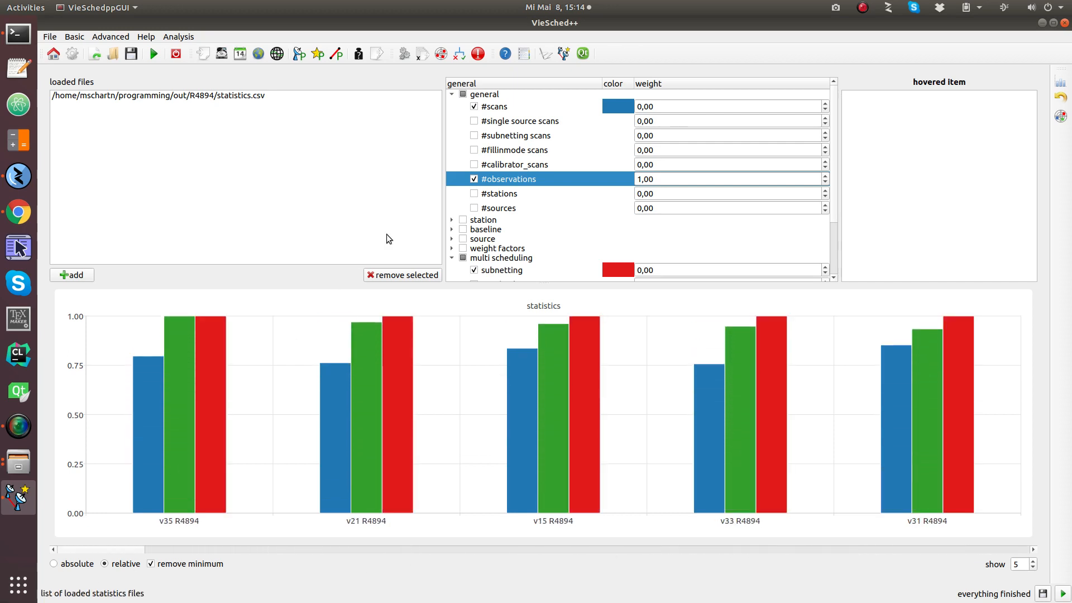
- Set the weight of the duration weight factor to 1,00 and display its bars in the chart
scroll(530, 201, down, 2)
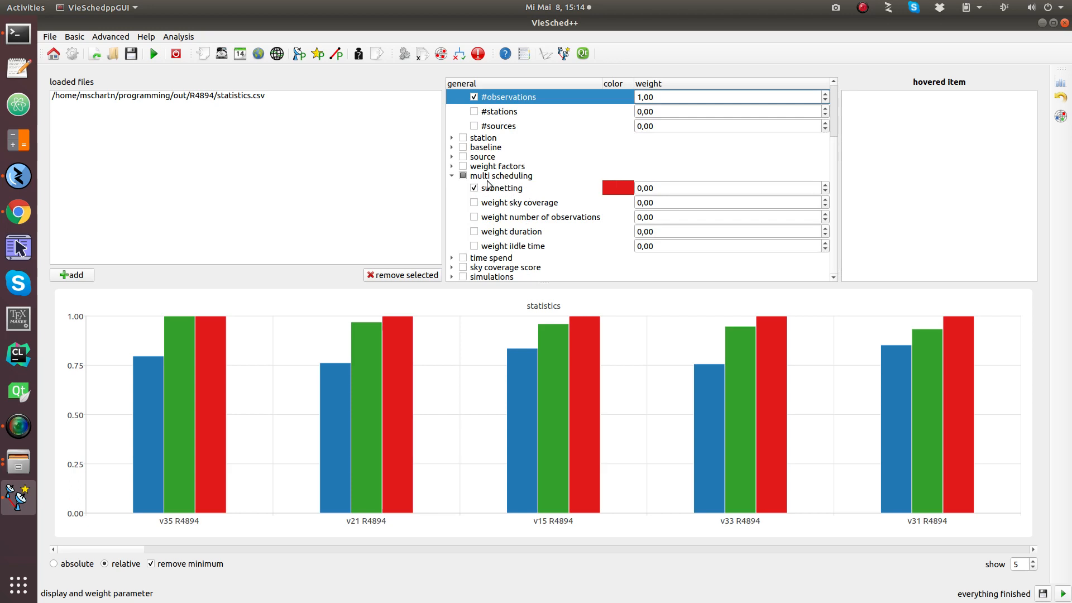
click(453, 176)
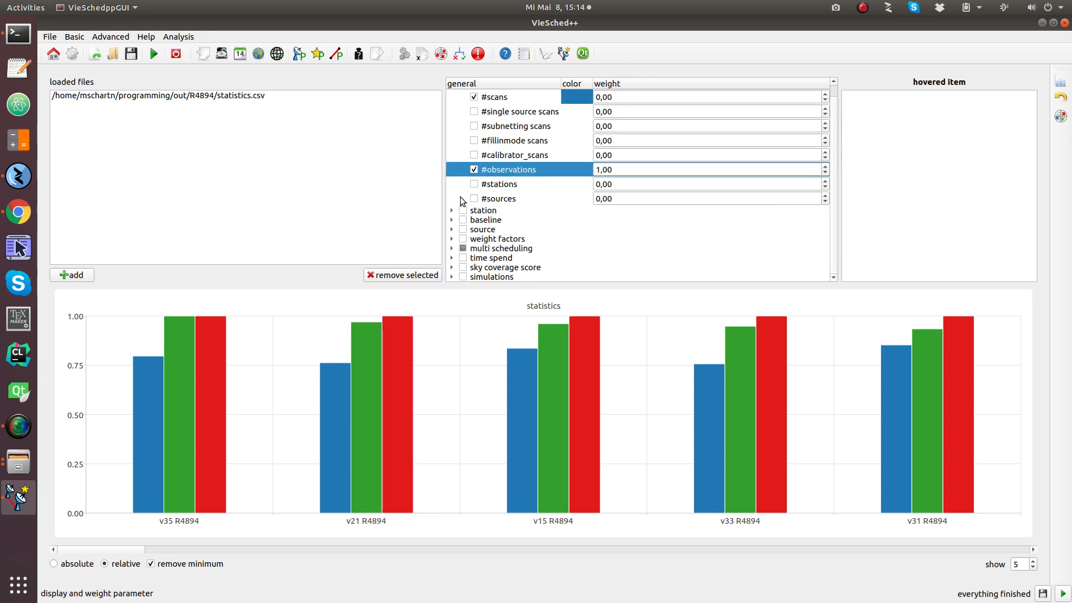
click(452, 239)
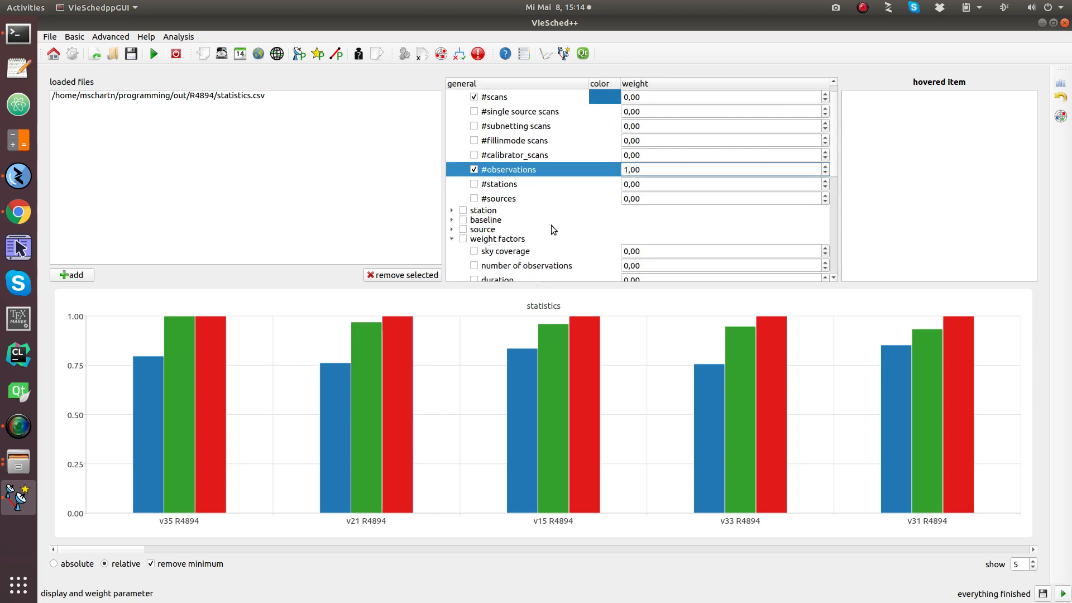
scroll(553, 223, down, 2)
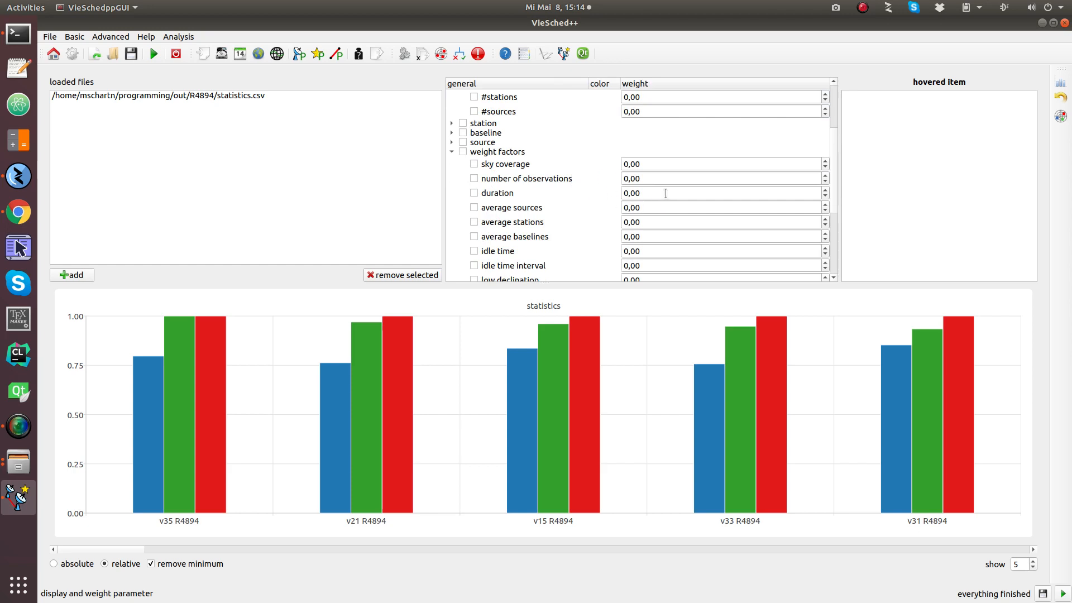
scroll(665, 193, up, 1)
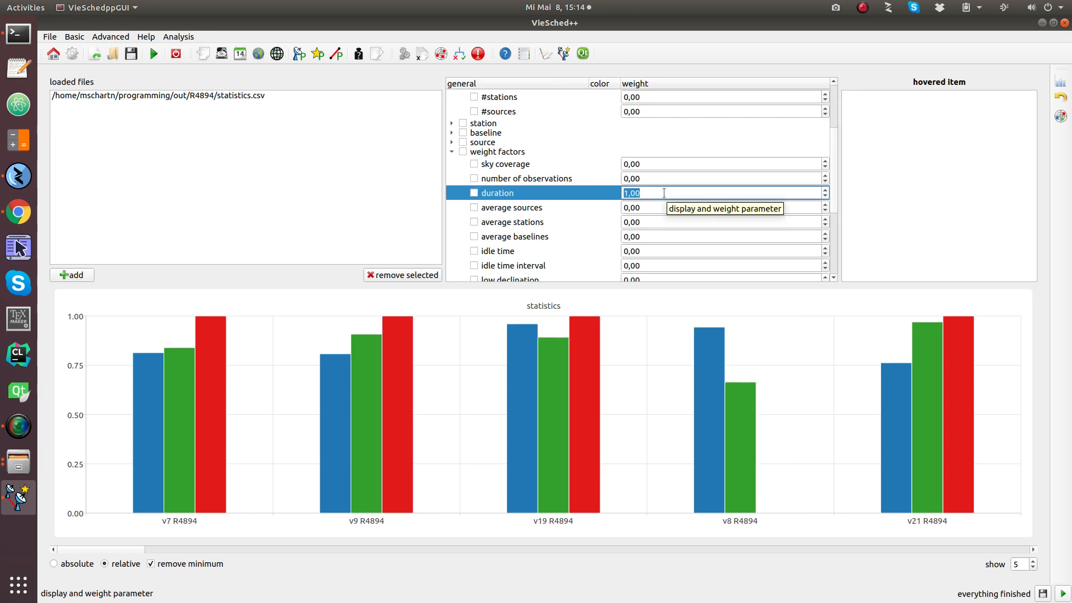
click(476, 193)
click(475, 193)
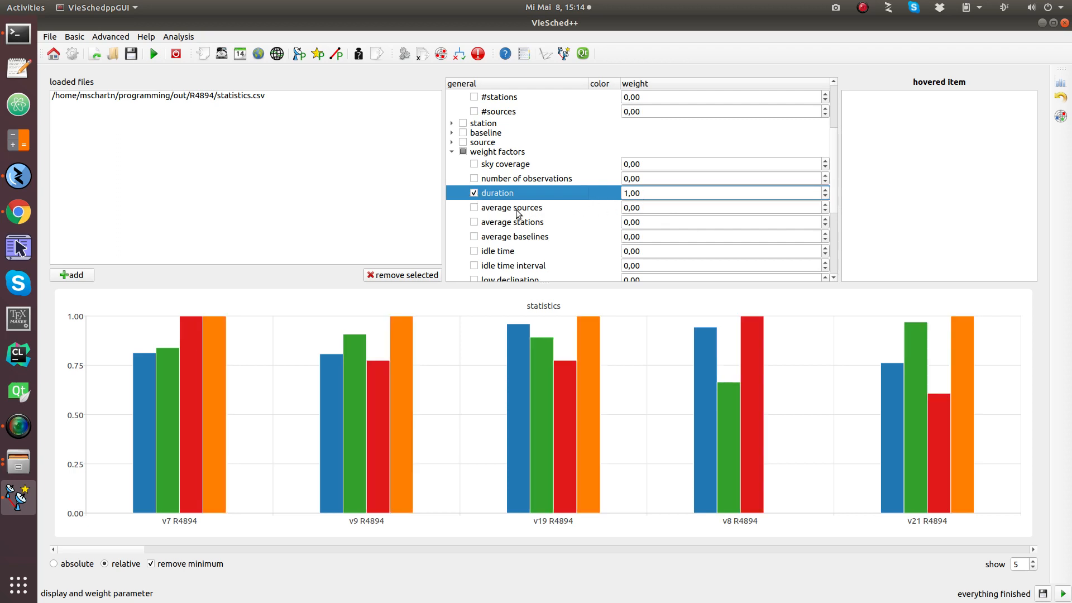
mouse_move(128, 549)
mouse_down()
mouse_move(427, 544)
mouse_move(129, 546)
mouse_up()
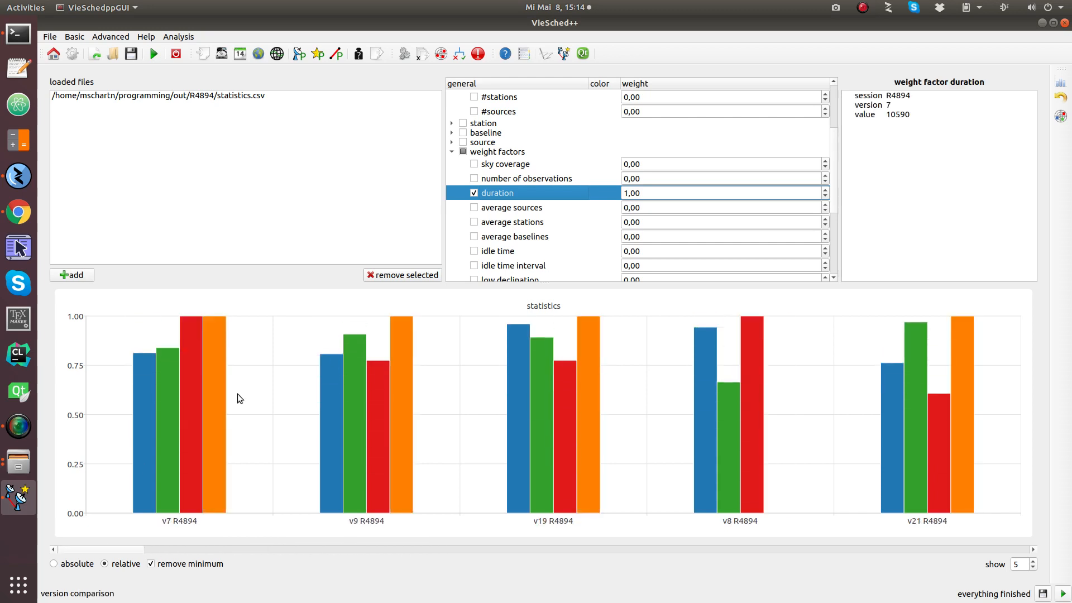
- Remove the duration weight factor and all multi scheduling statistics from the chart
click(474, 192)
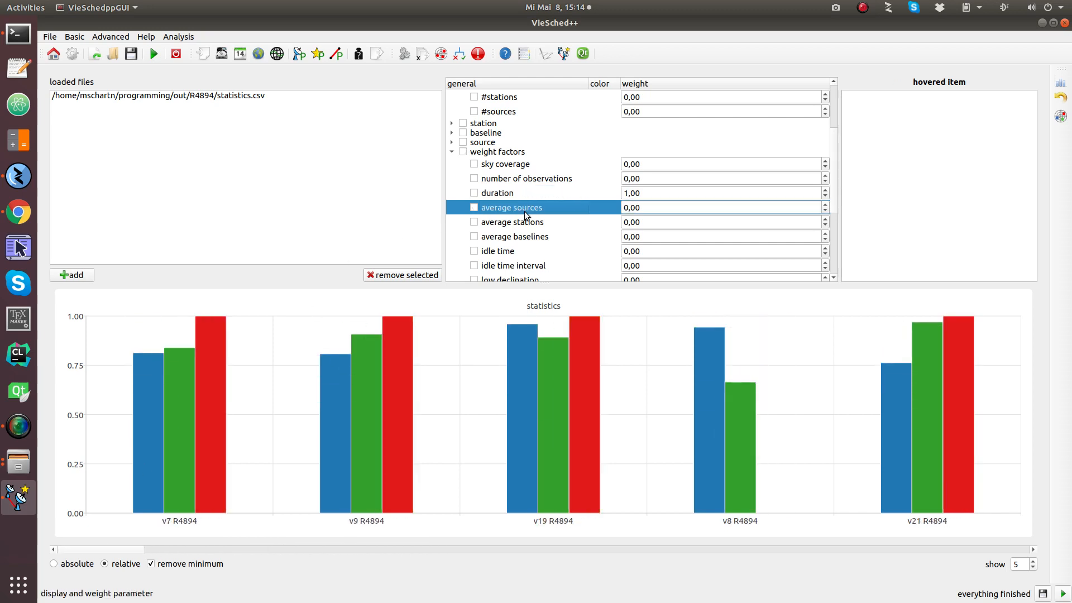
click(451, 151)
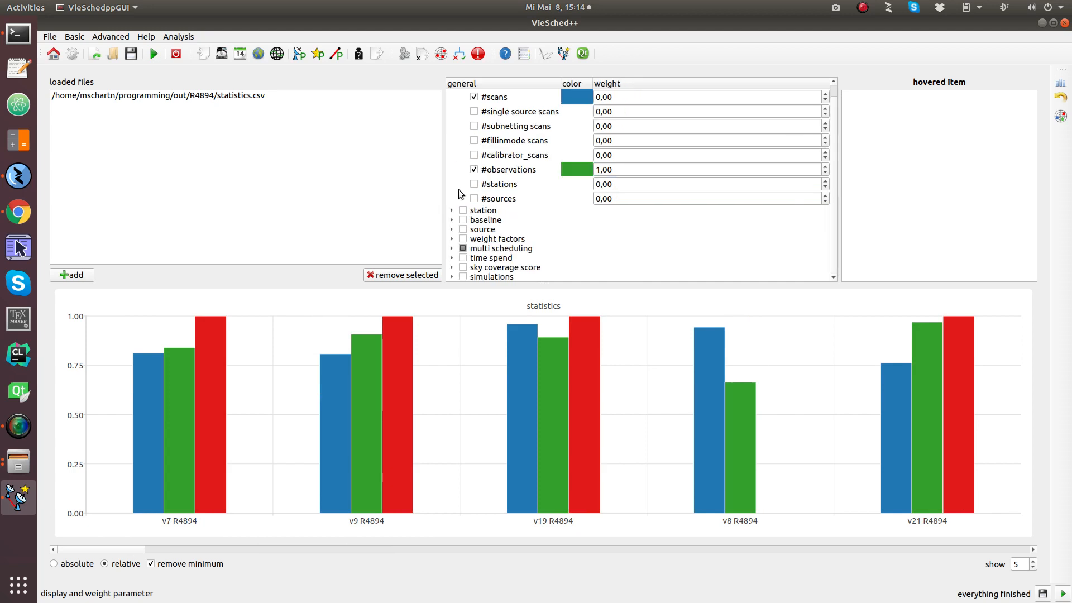
click(463, 250)
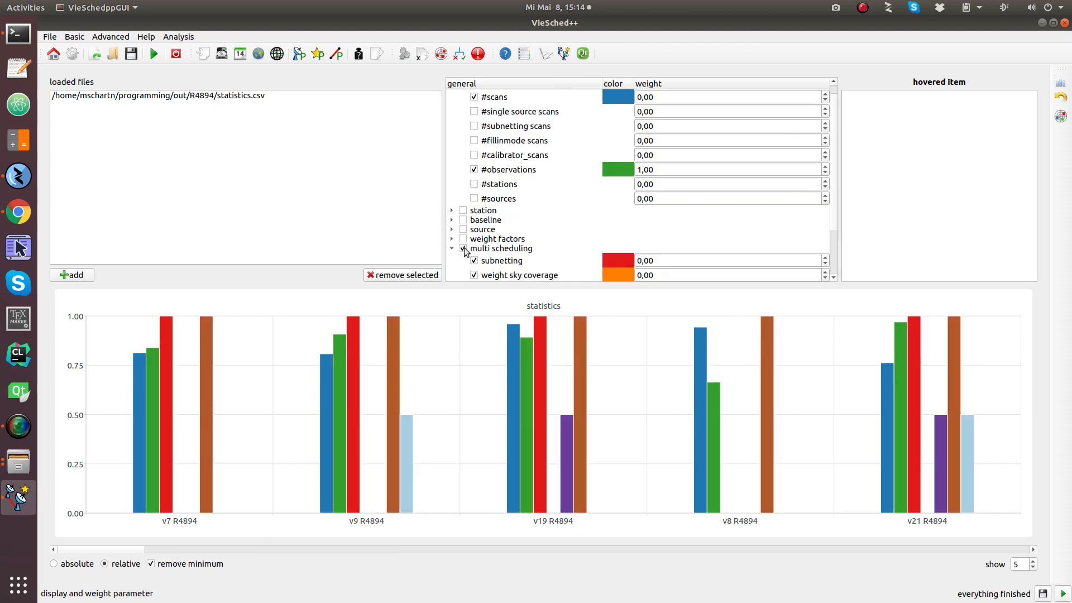
click(462, 250)
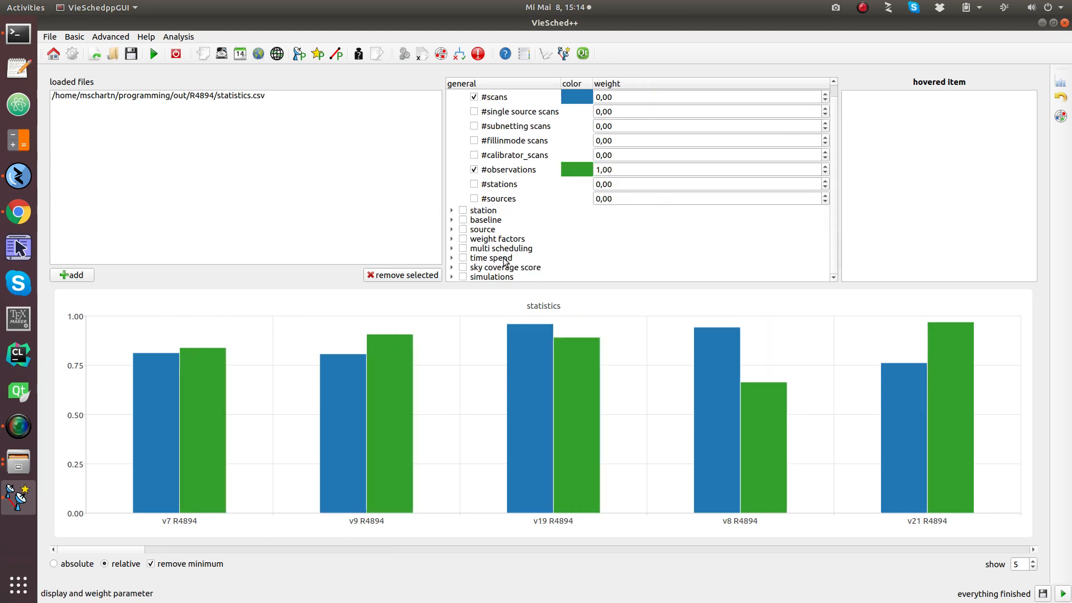
- Add the average observation percentage of the time spend statistics to the chart
click(452, 258)
scroll(476, 250, down, 2)
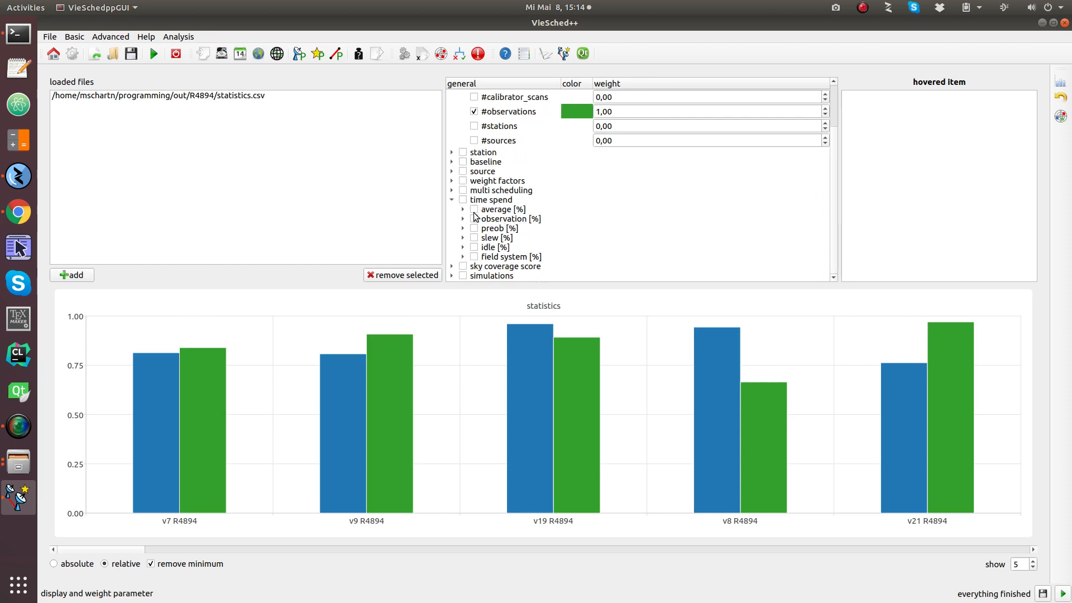
click(463, 211)
scroll(527, 215, down, 2)
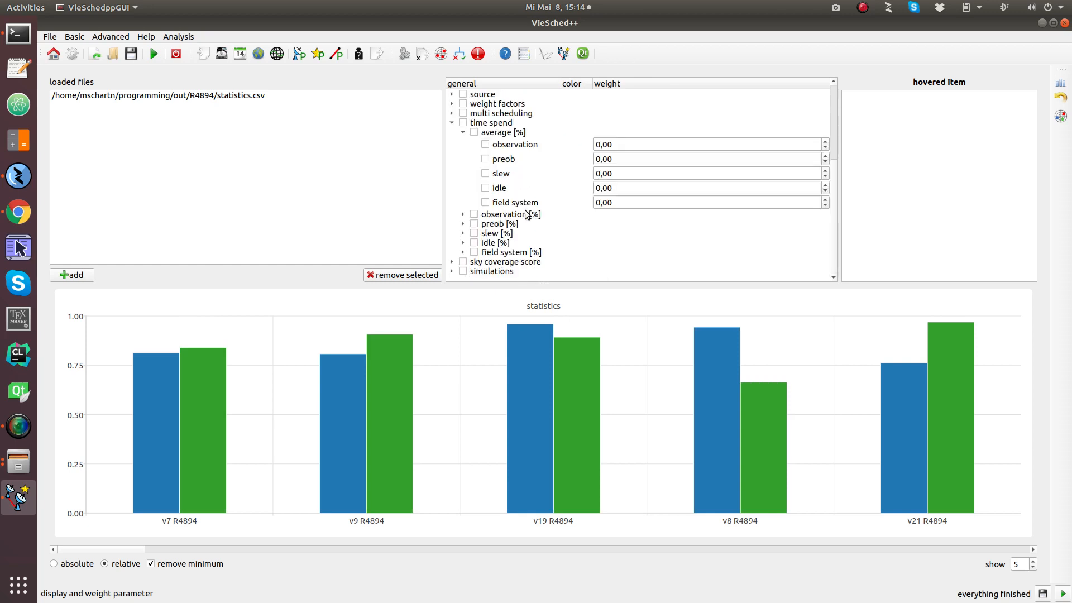
click(485, 145)
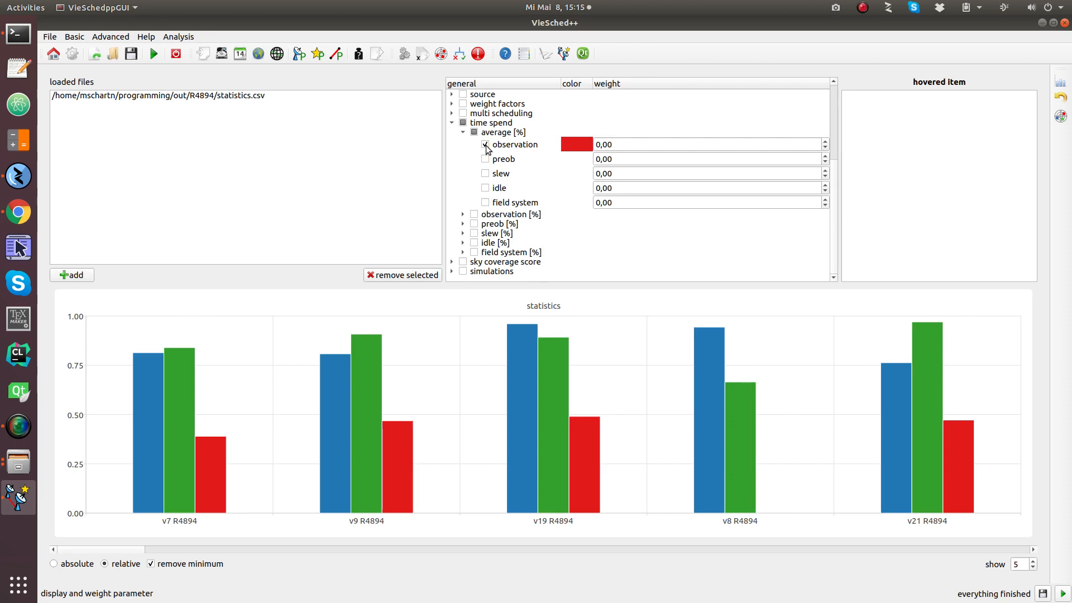
- Examine the individual stations listed under the observation percentage of the time spend statistics
click(462, 216)
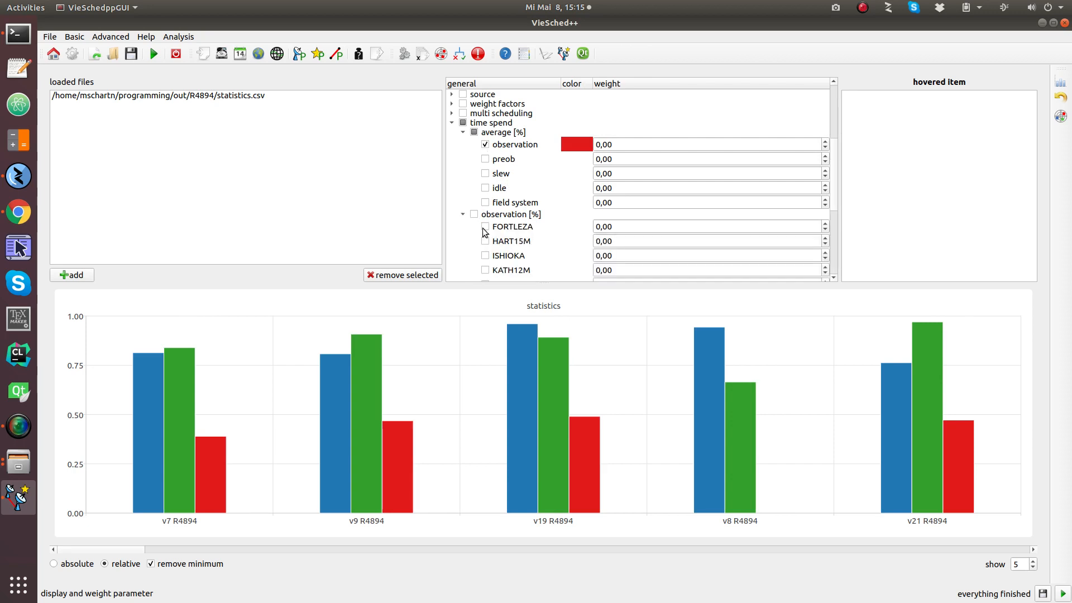
scroll(505, 240, down, 1)
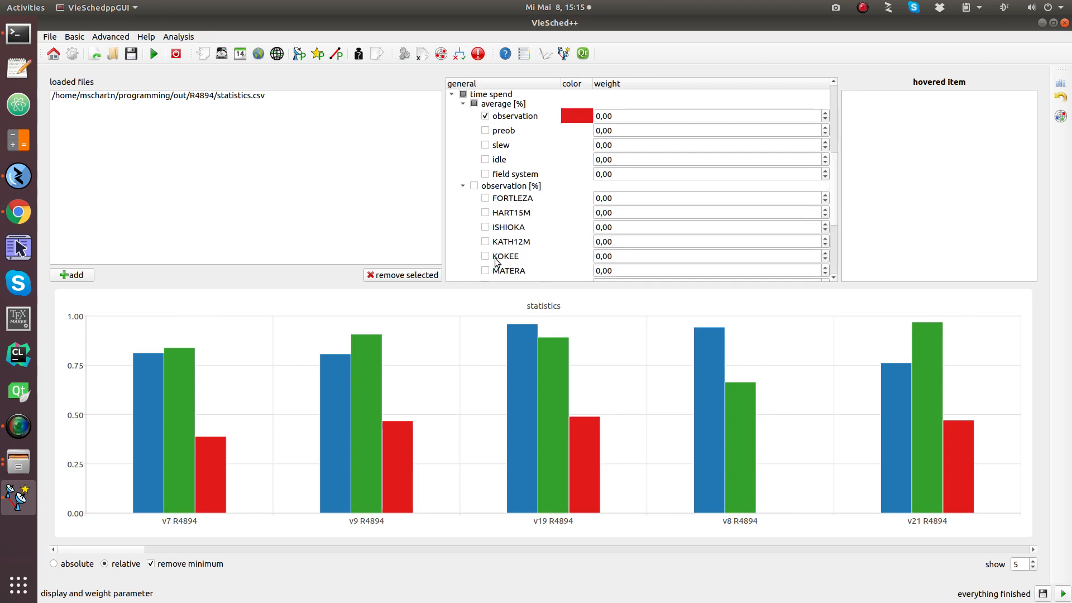
click(461, 186)
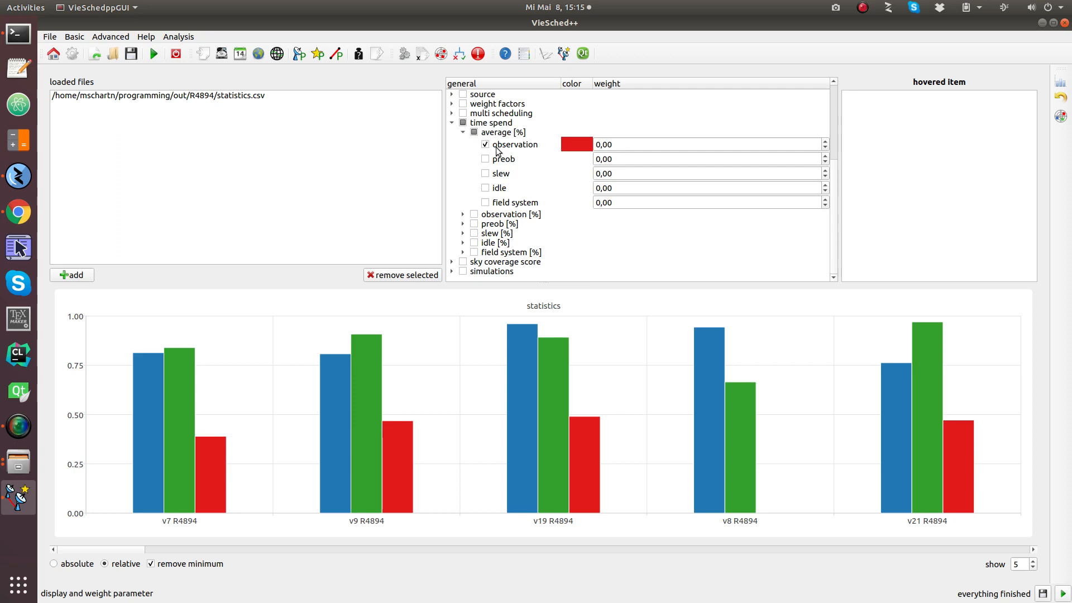
- Remove the average observation percentage from the chart and collapse the time spend statistics
click(485, 145)
click(463, 132)
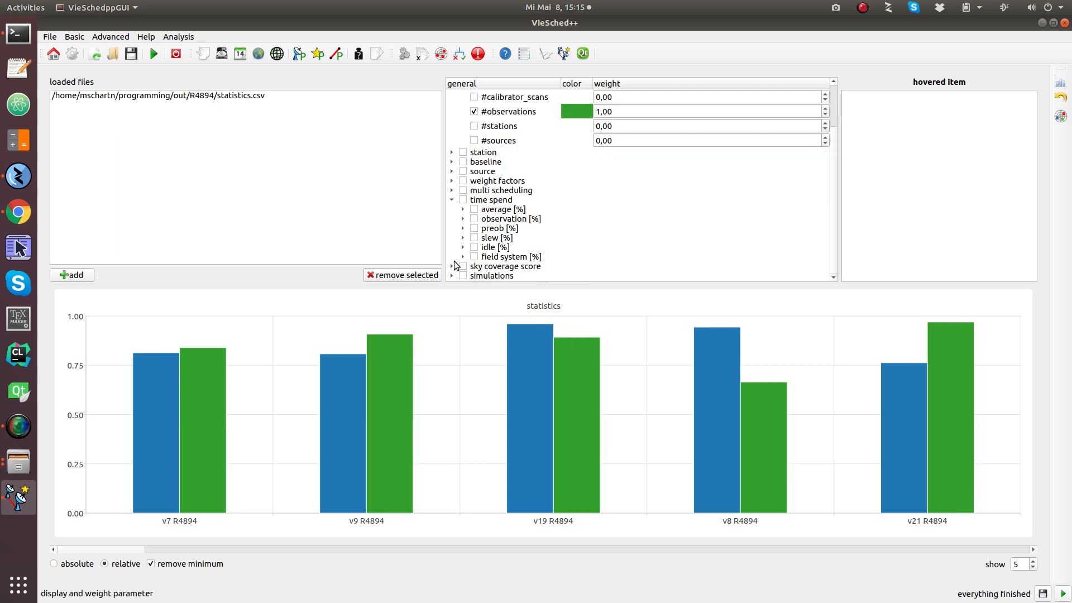
click(451, 199)
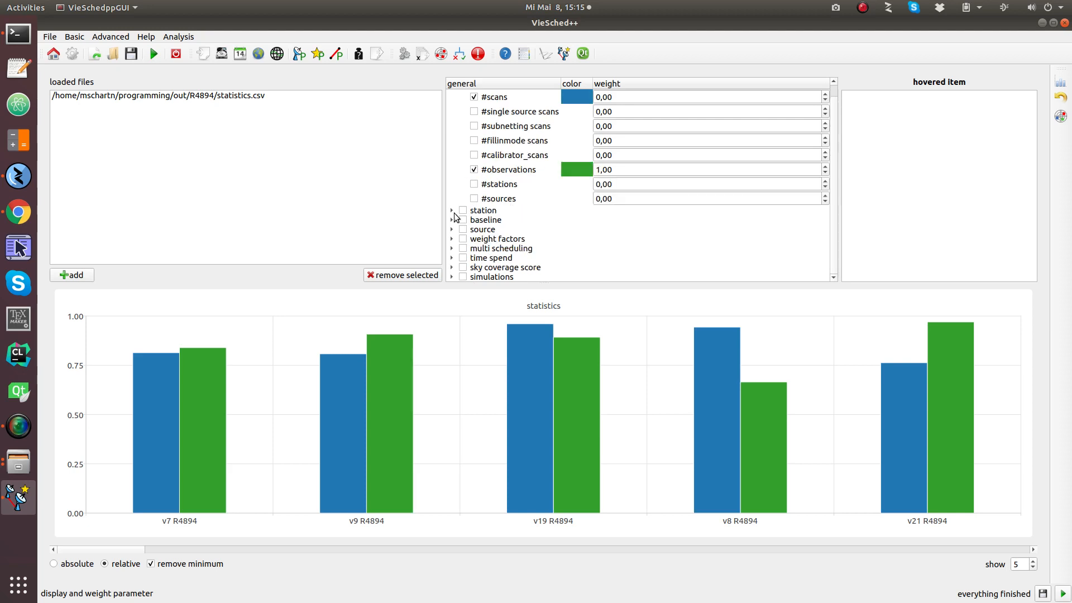
- Examine the average sky coverage score options for 13, 25 and 37 areas over 30 and 60 minutes, then collapse the group
click(452, 267)
scroll(466, 240, down, 2)
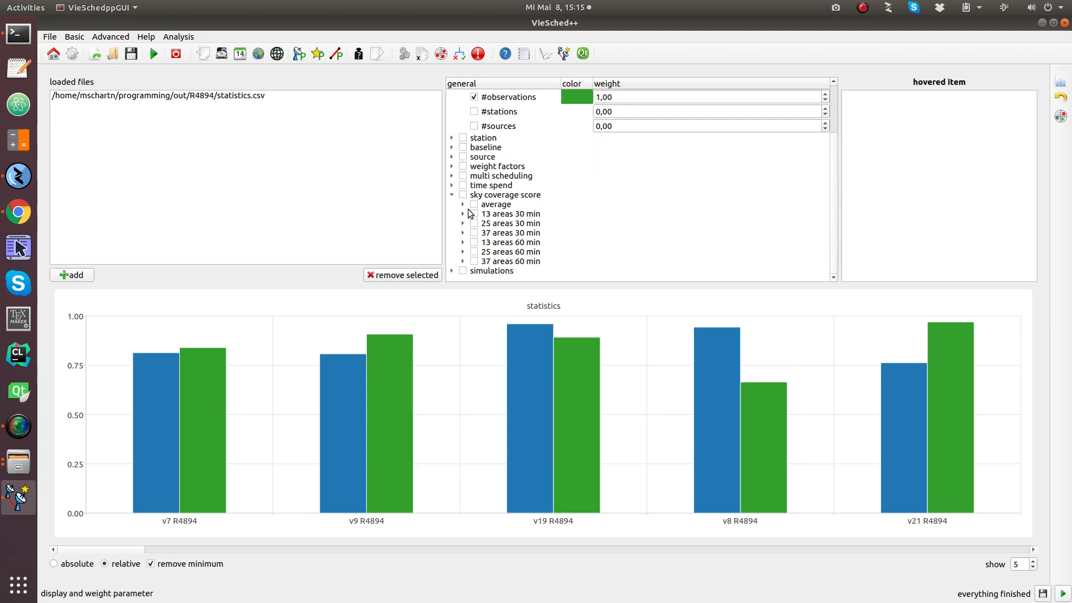
click(462, 205)
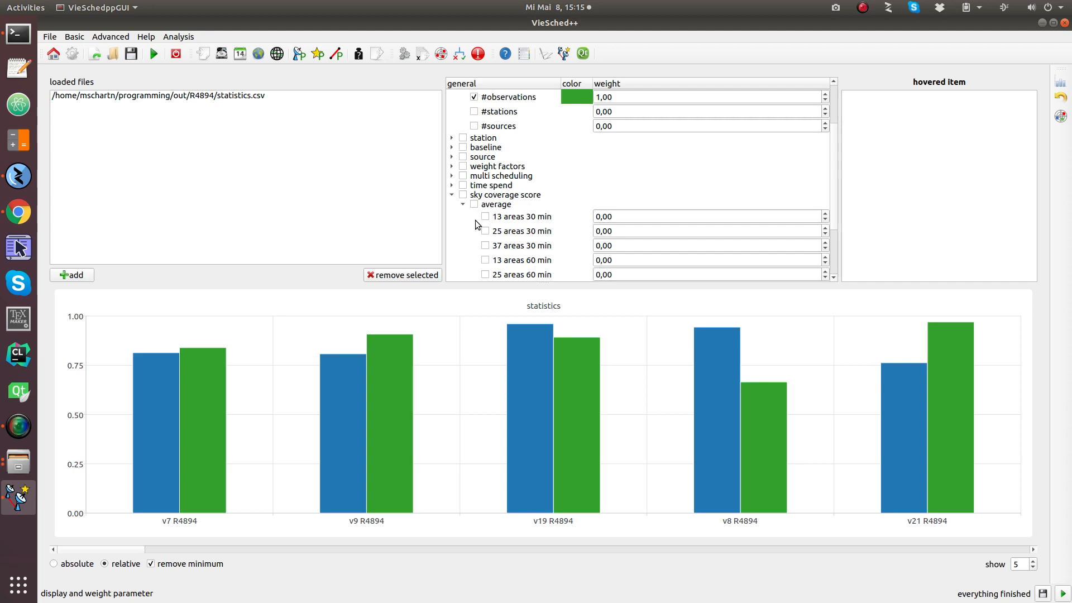
scroll(474, 220, down, 1)
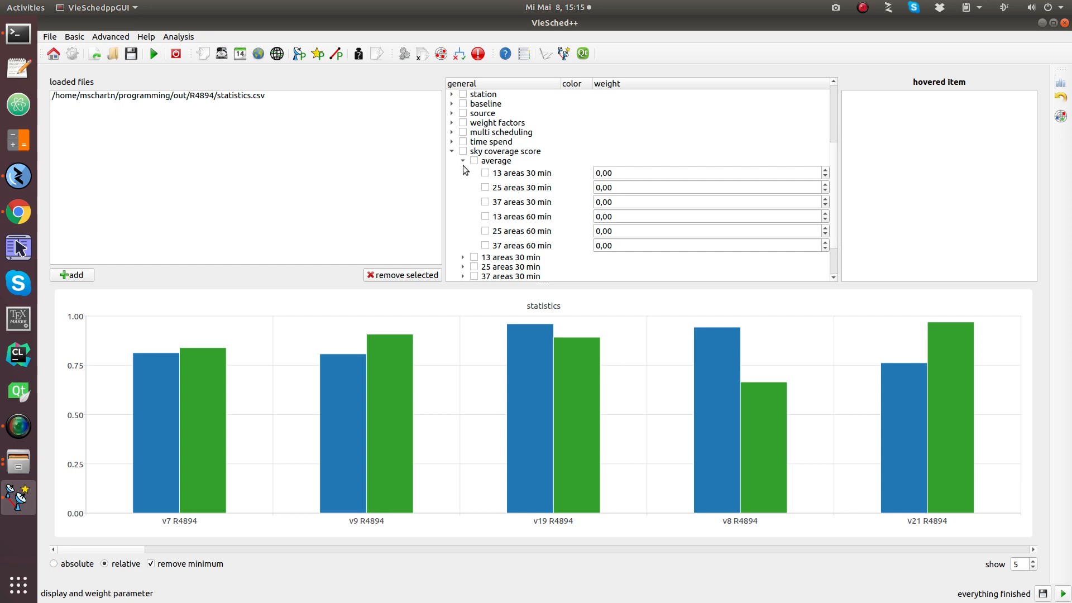
click(451, 151)
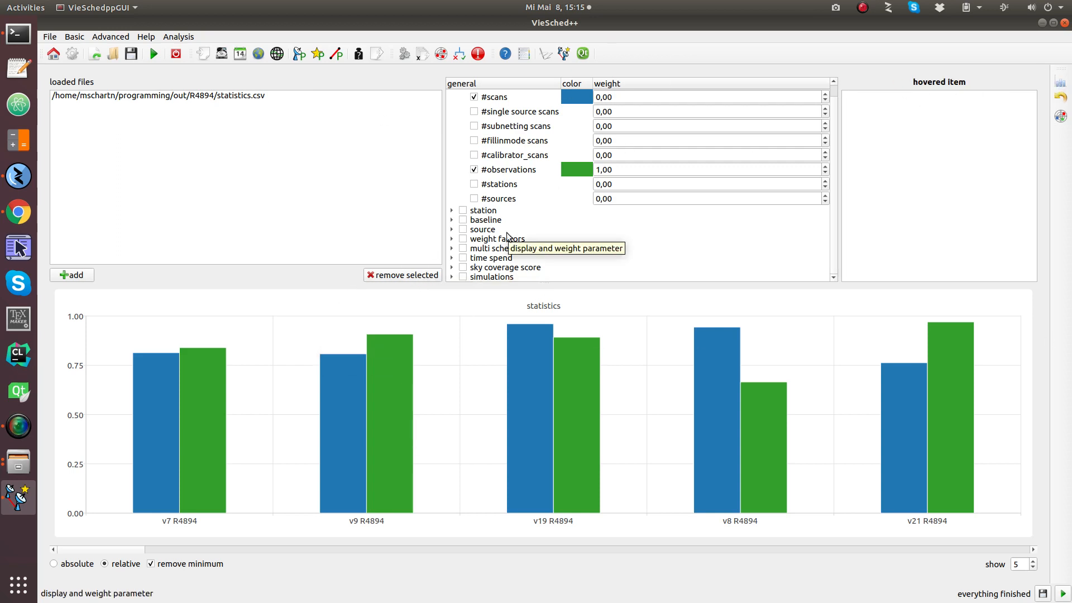
scroll(507, 233, up, 1)
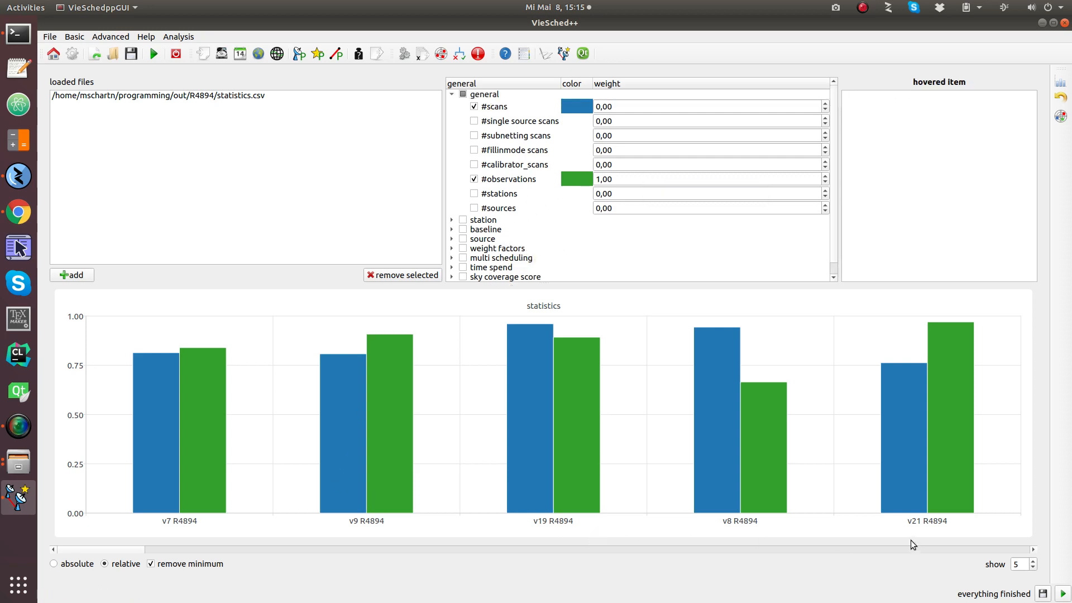
- Set the weight of the general #observations statistic to 8,00 to re-rank the schedule versions
drag(139, 551, 92, 552)
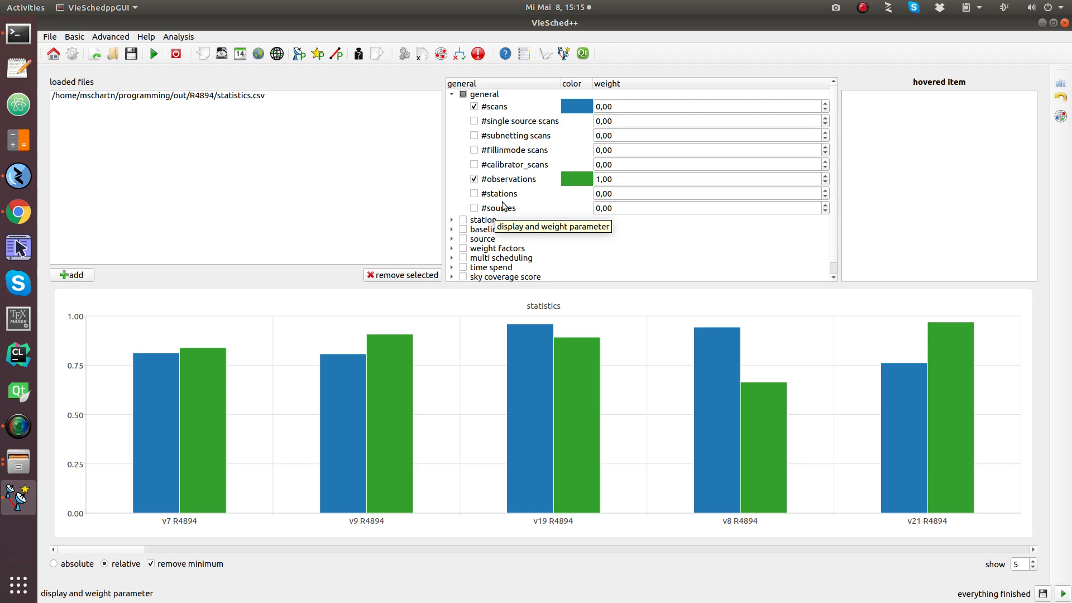
click(632, 178)
scroll(631, 178, up, 4)
scroll(631, 178, up, 3)
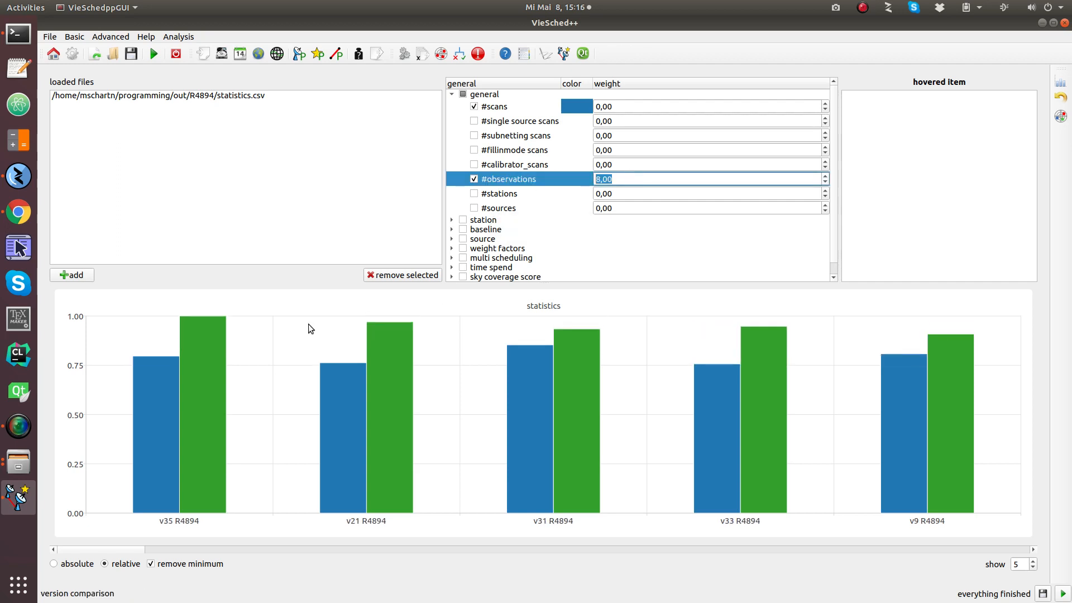
mouse_move(217, 349)
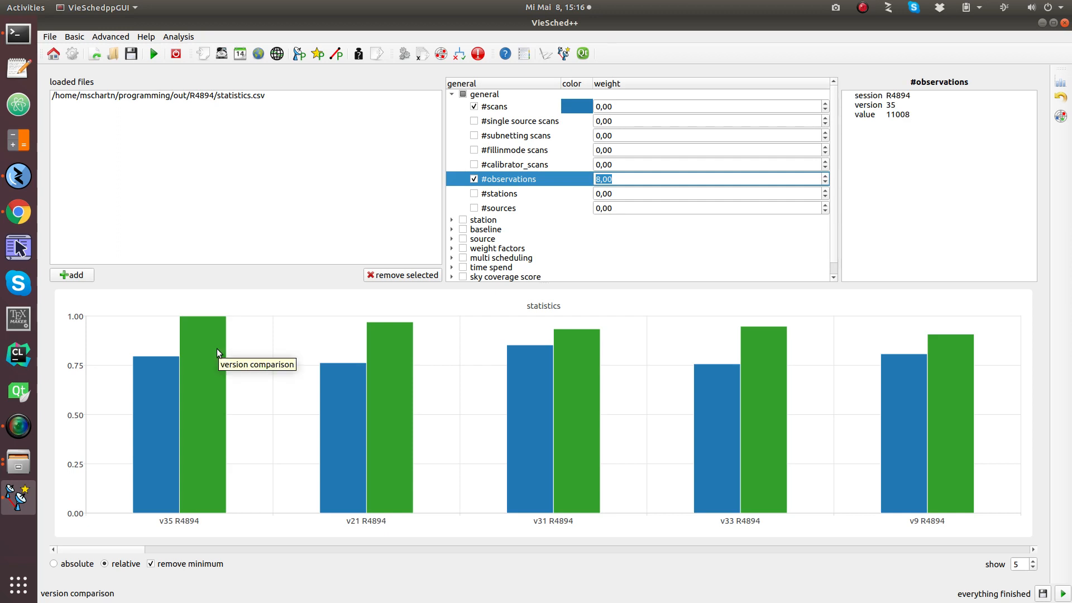
mouse_move(383, 340)
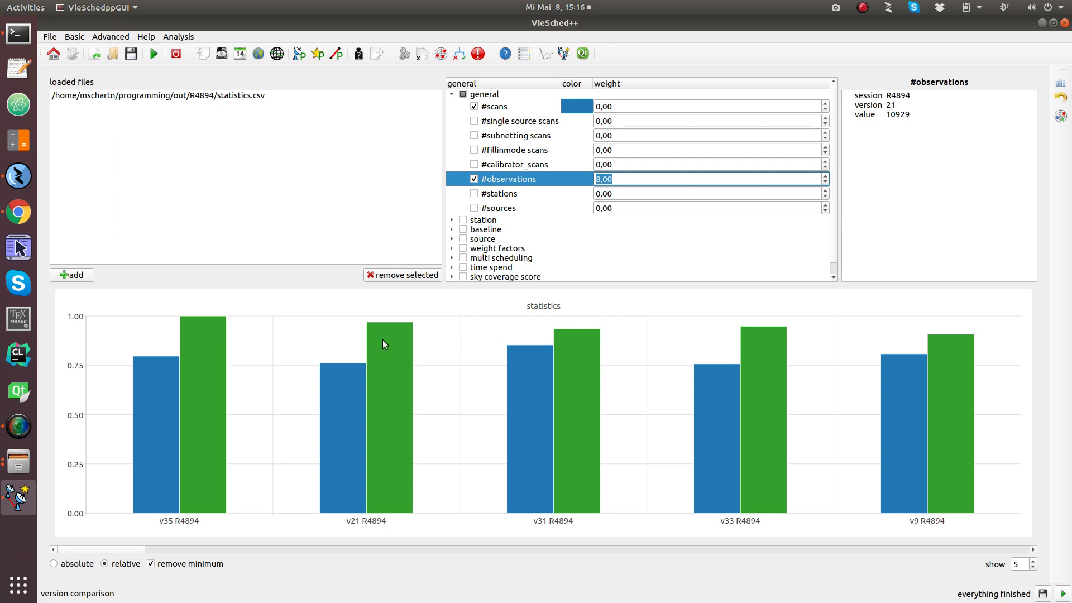